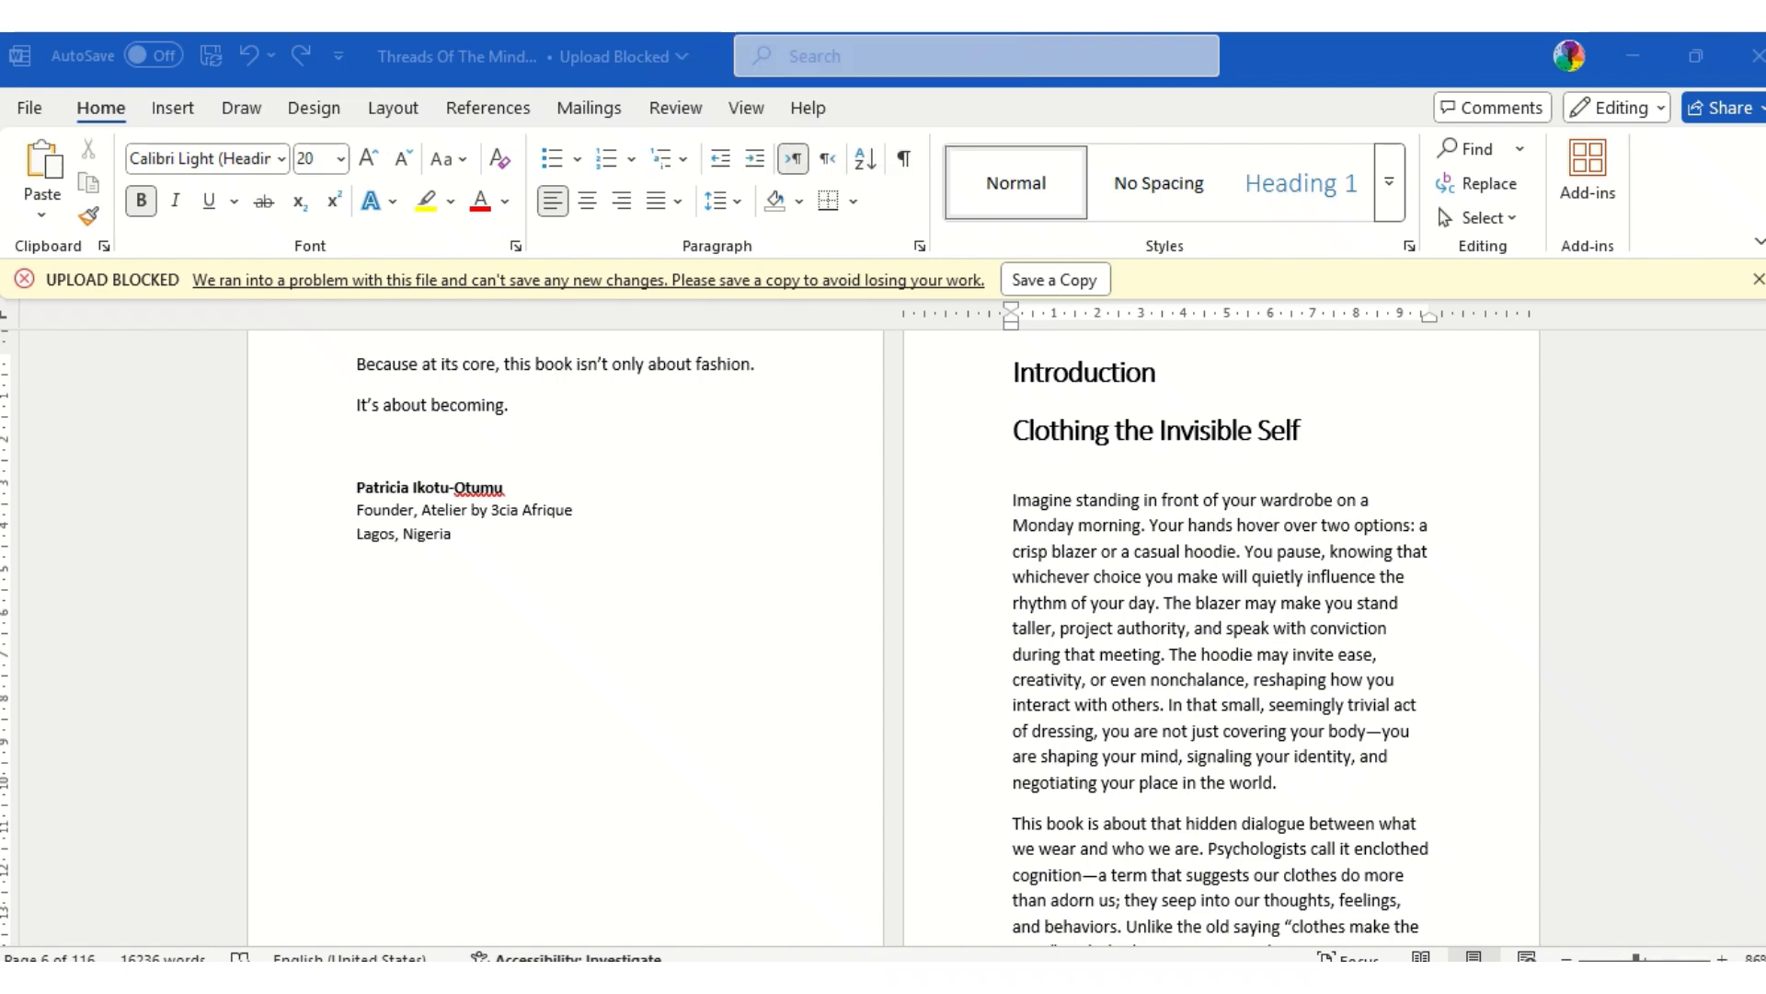
Insert a Next Page section break directly before the "Introduction" heading.
scroll(600, 618, up, 10)
scroll(892, 634, down, 1)
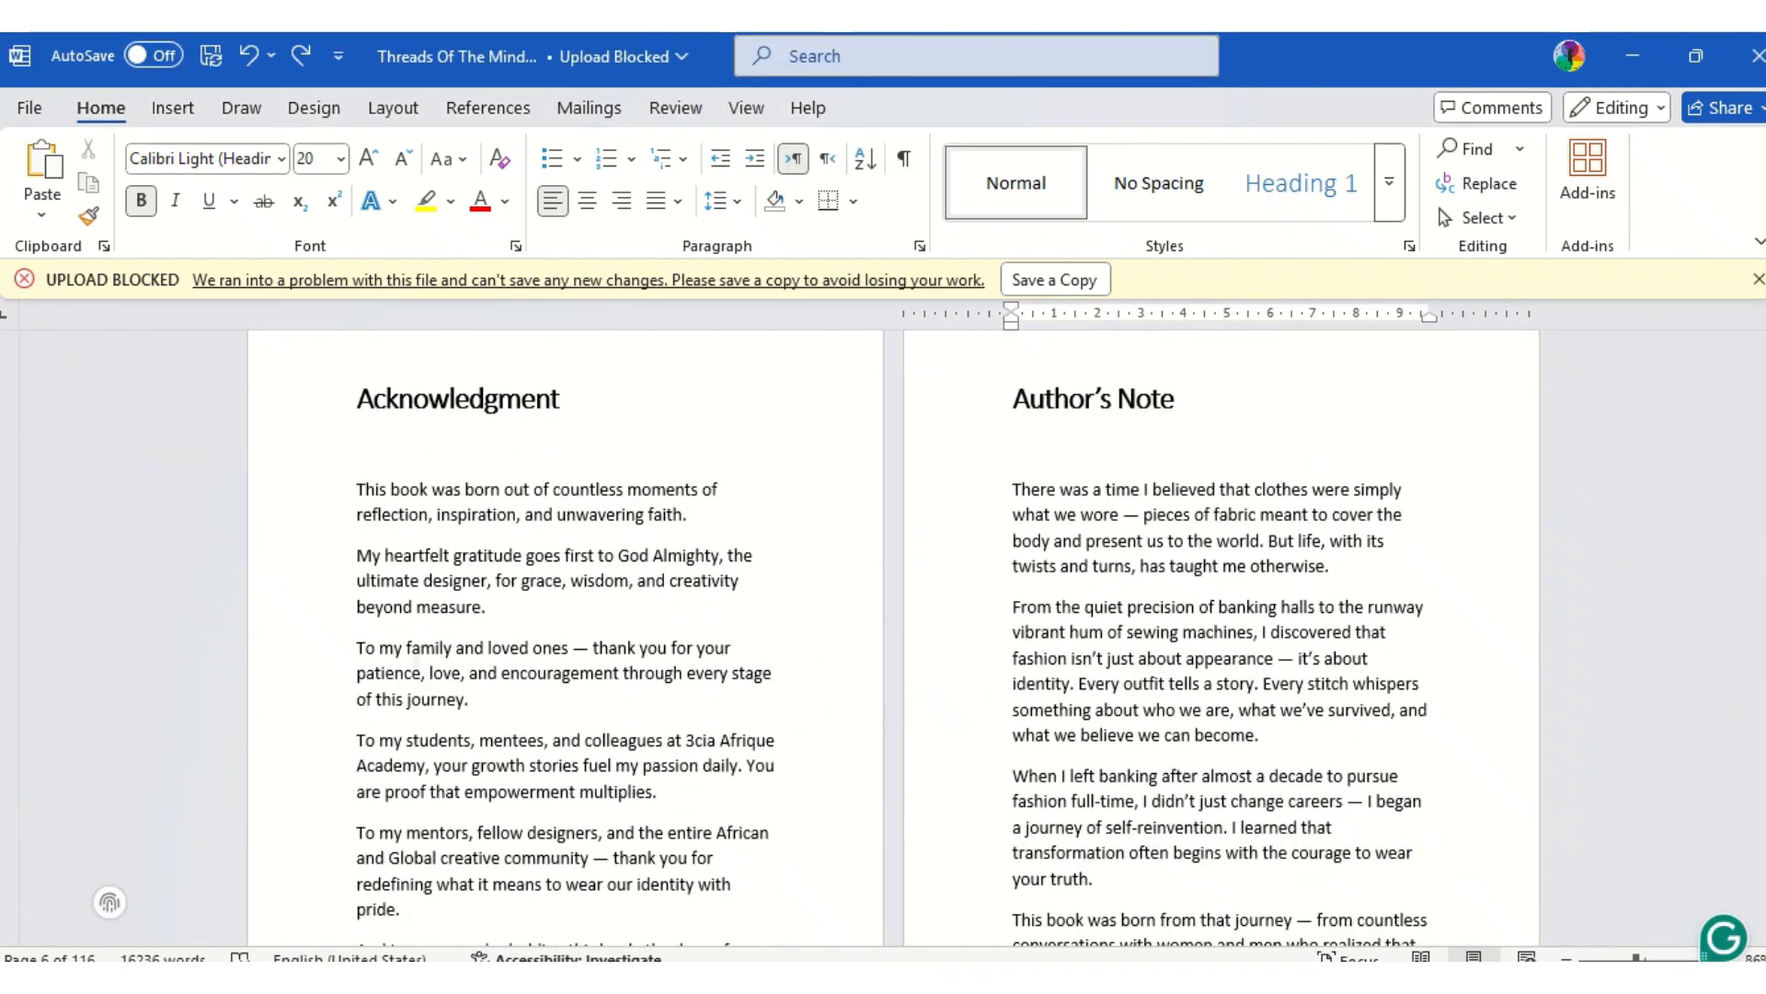
scroll(892, 634, down, 3)
scroll(686, 556, down, 6)
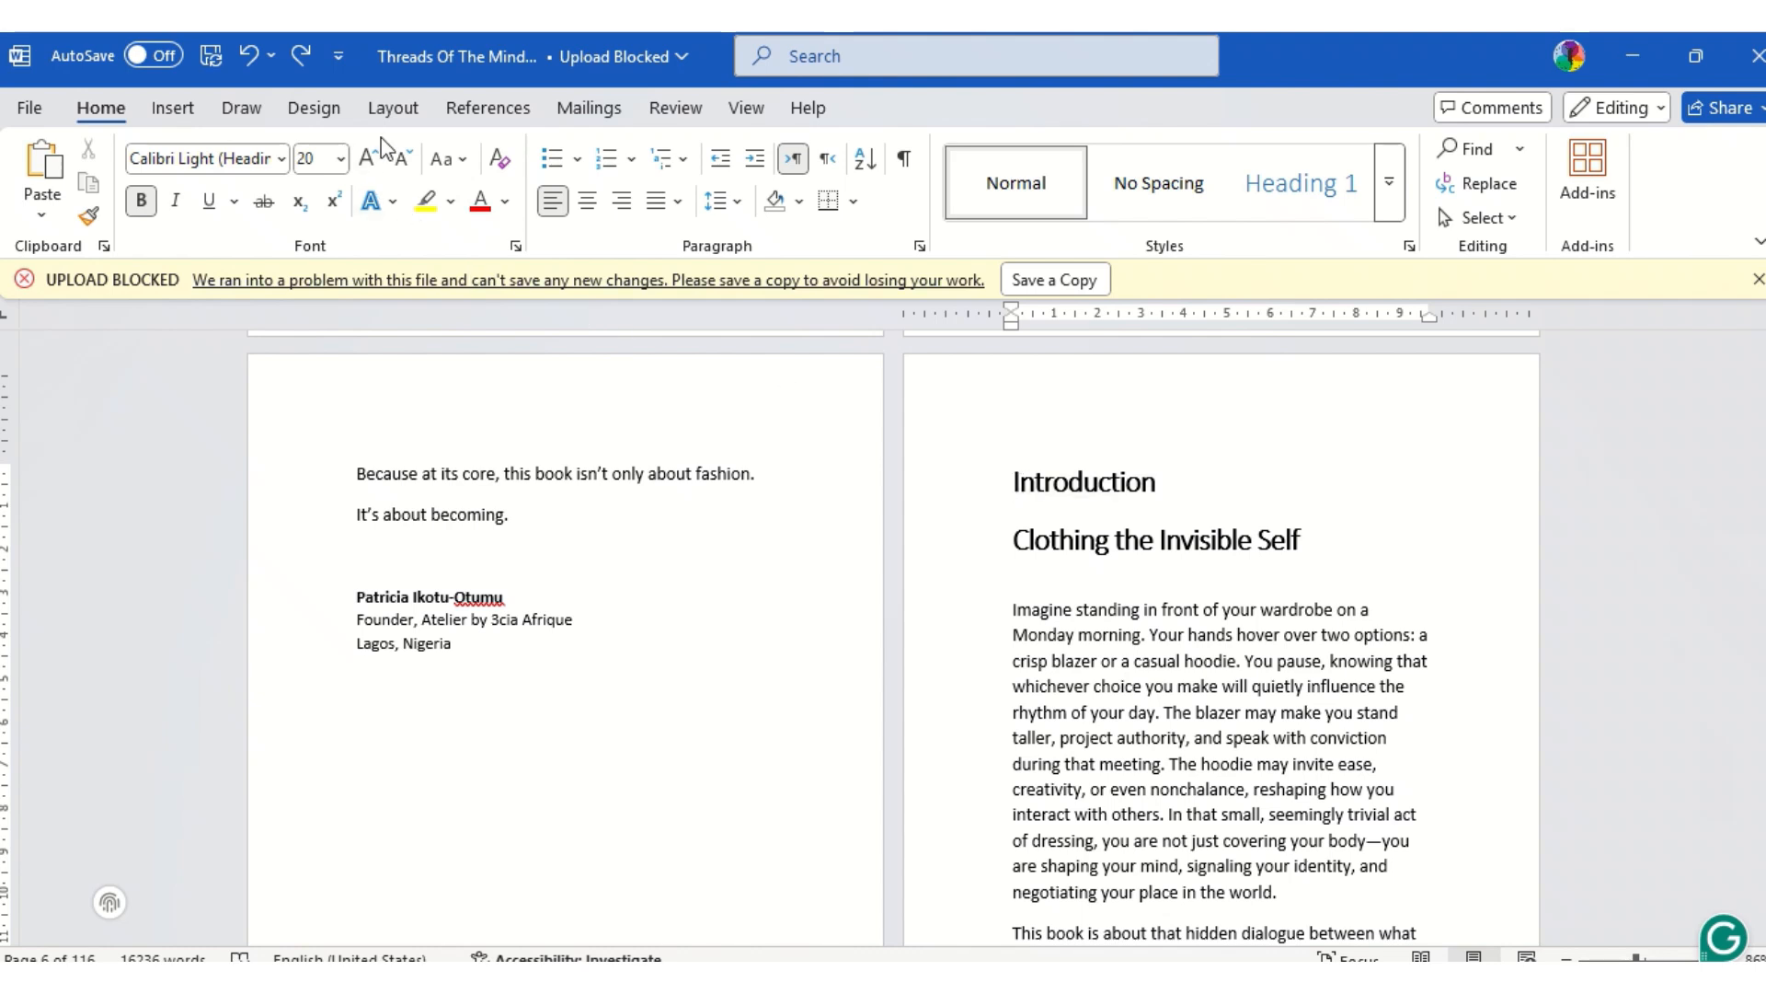
click(392, 110)
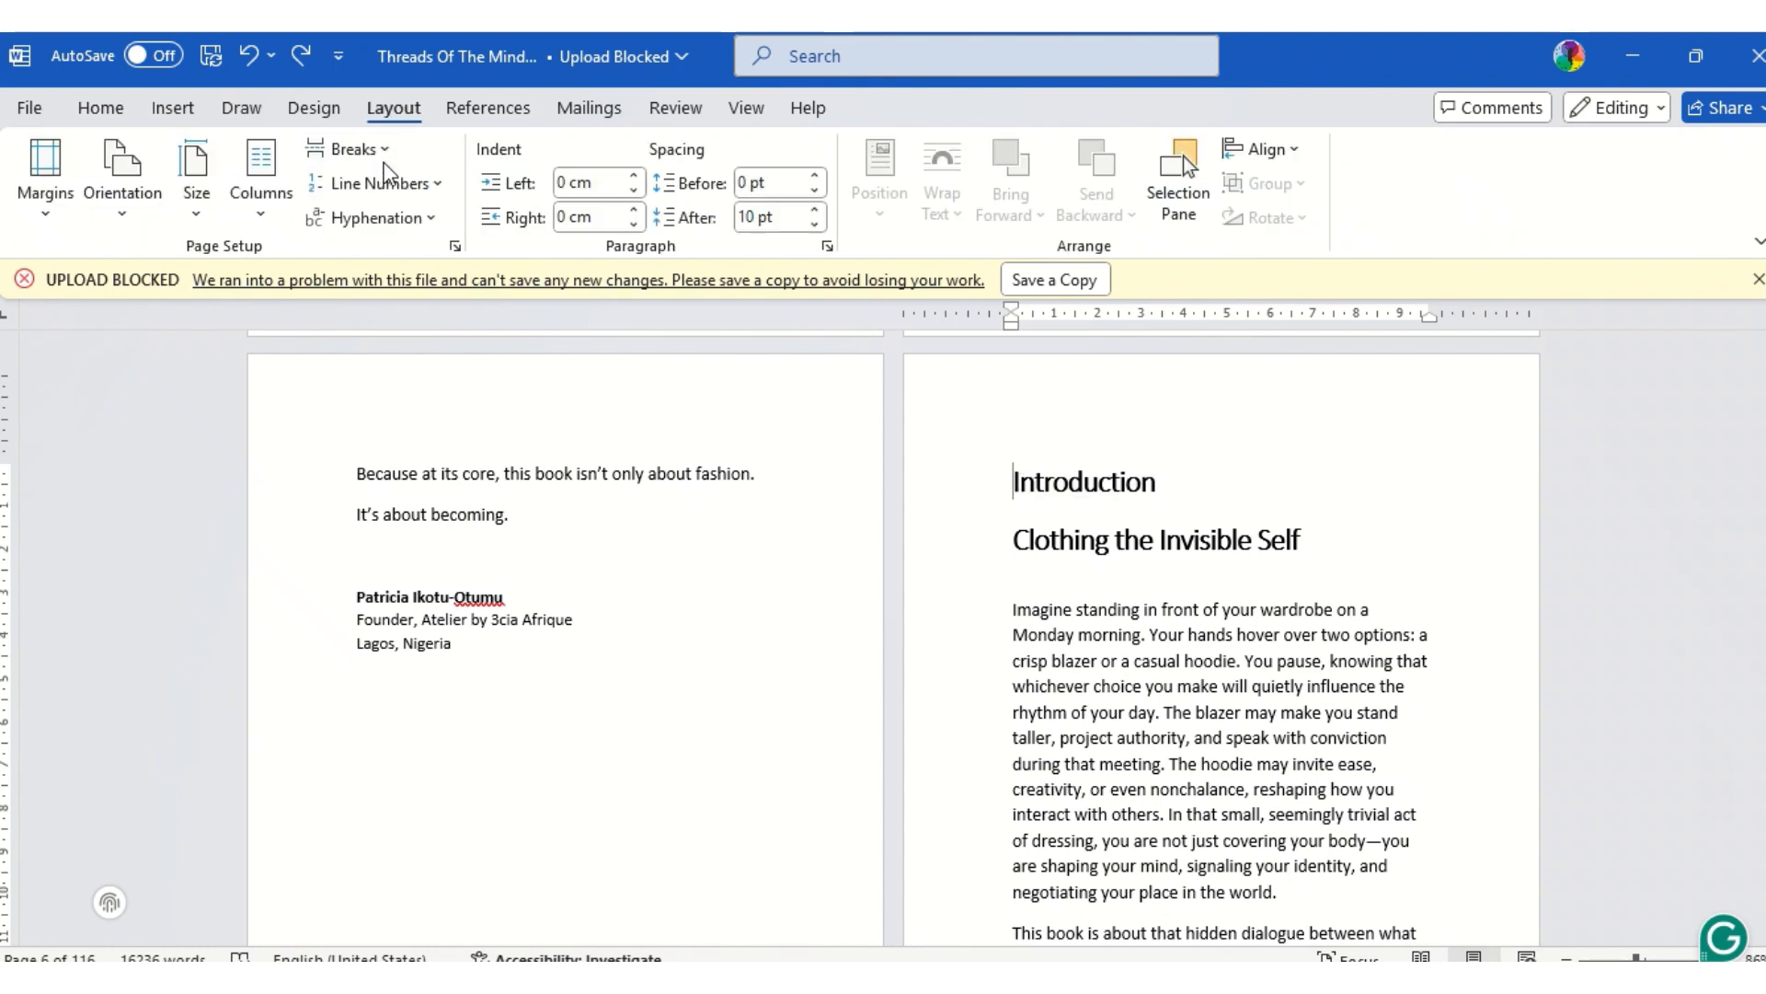
click(379, 154)
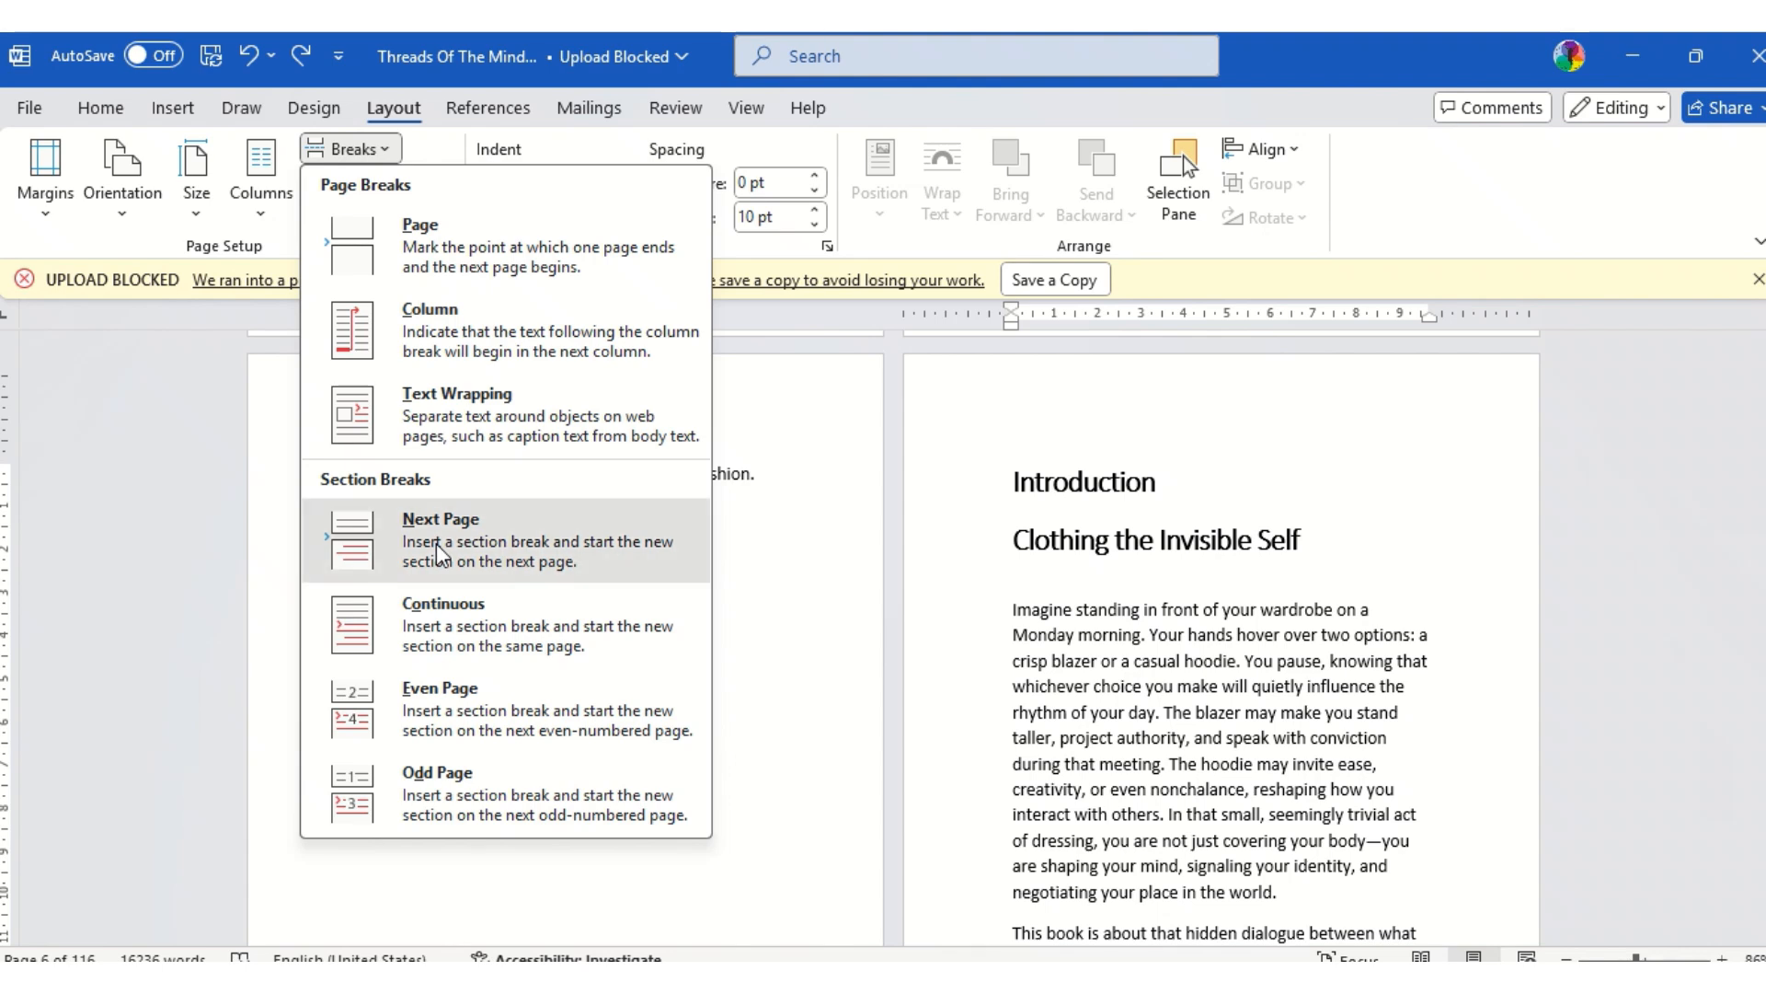
click(438, 552)
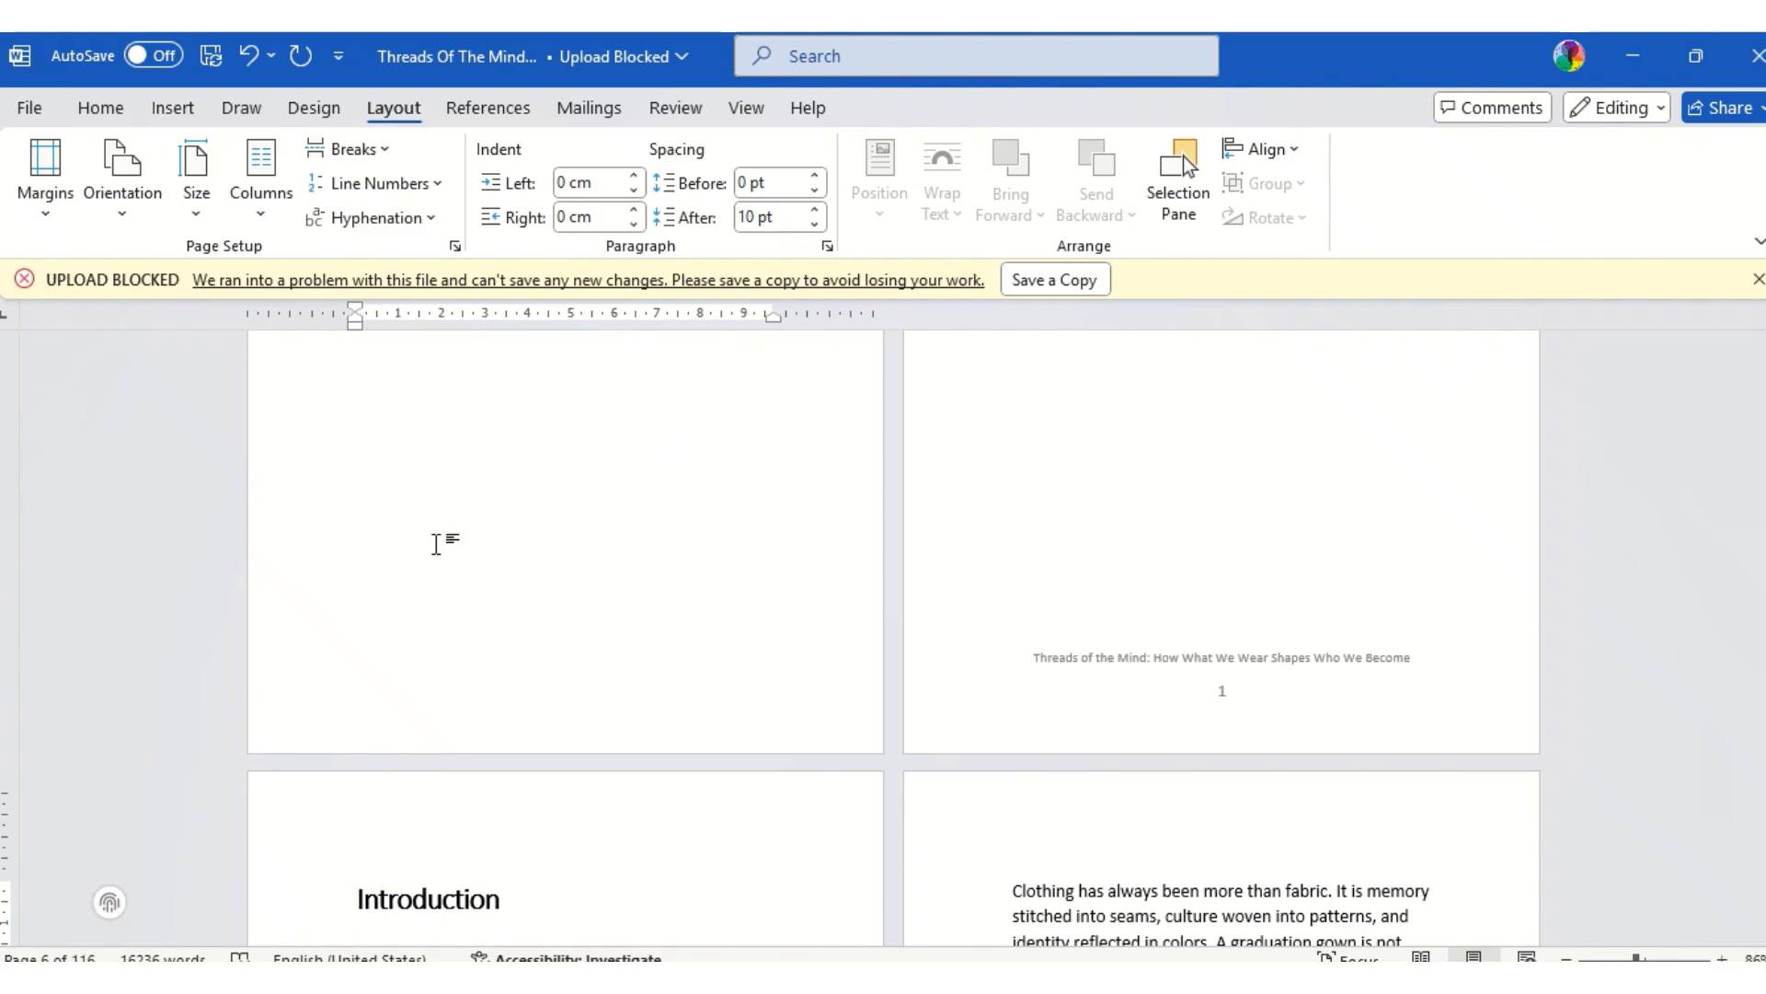
Examine the footers and page numbers on the pages before and after the new section break.
scroll(435, 543, down, 6)
scroll(754, 636, down, 3)
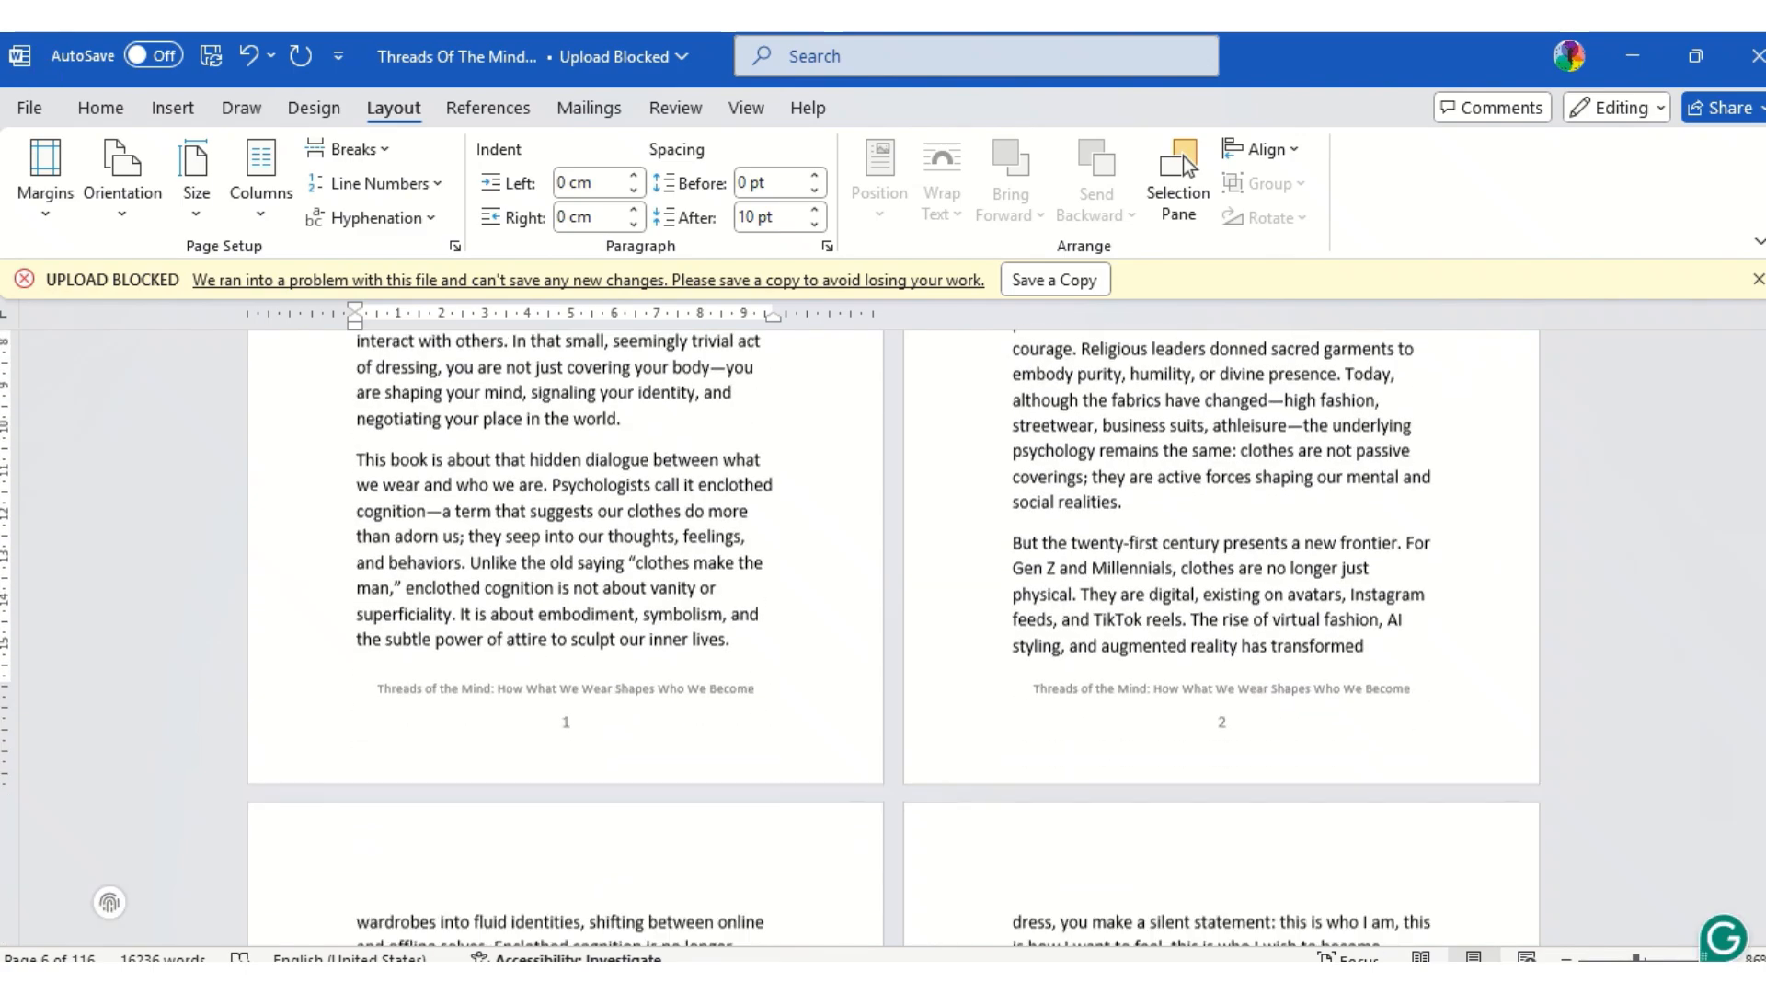
scroll(755, 637, up, 5)
scroll(754, 636, down, 5)
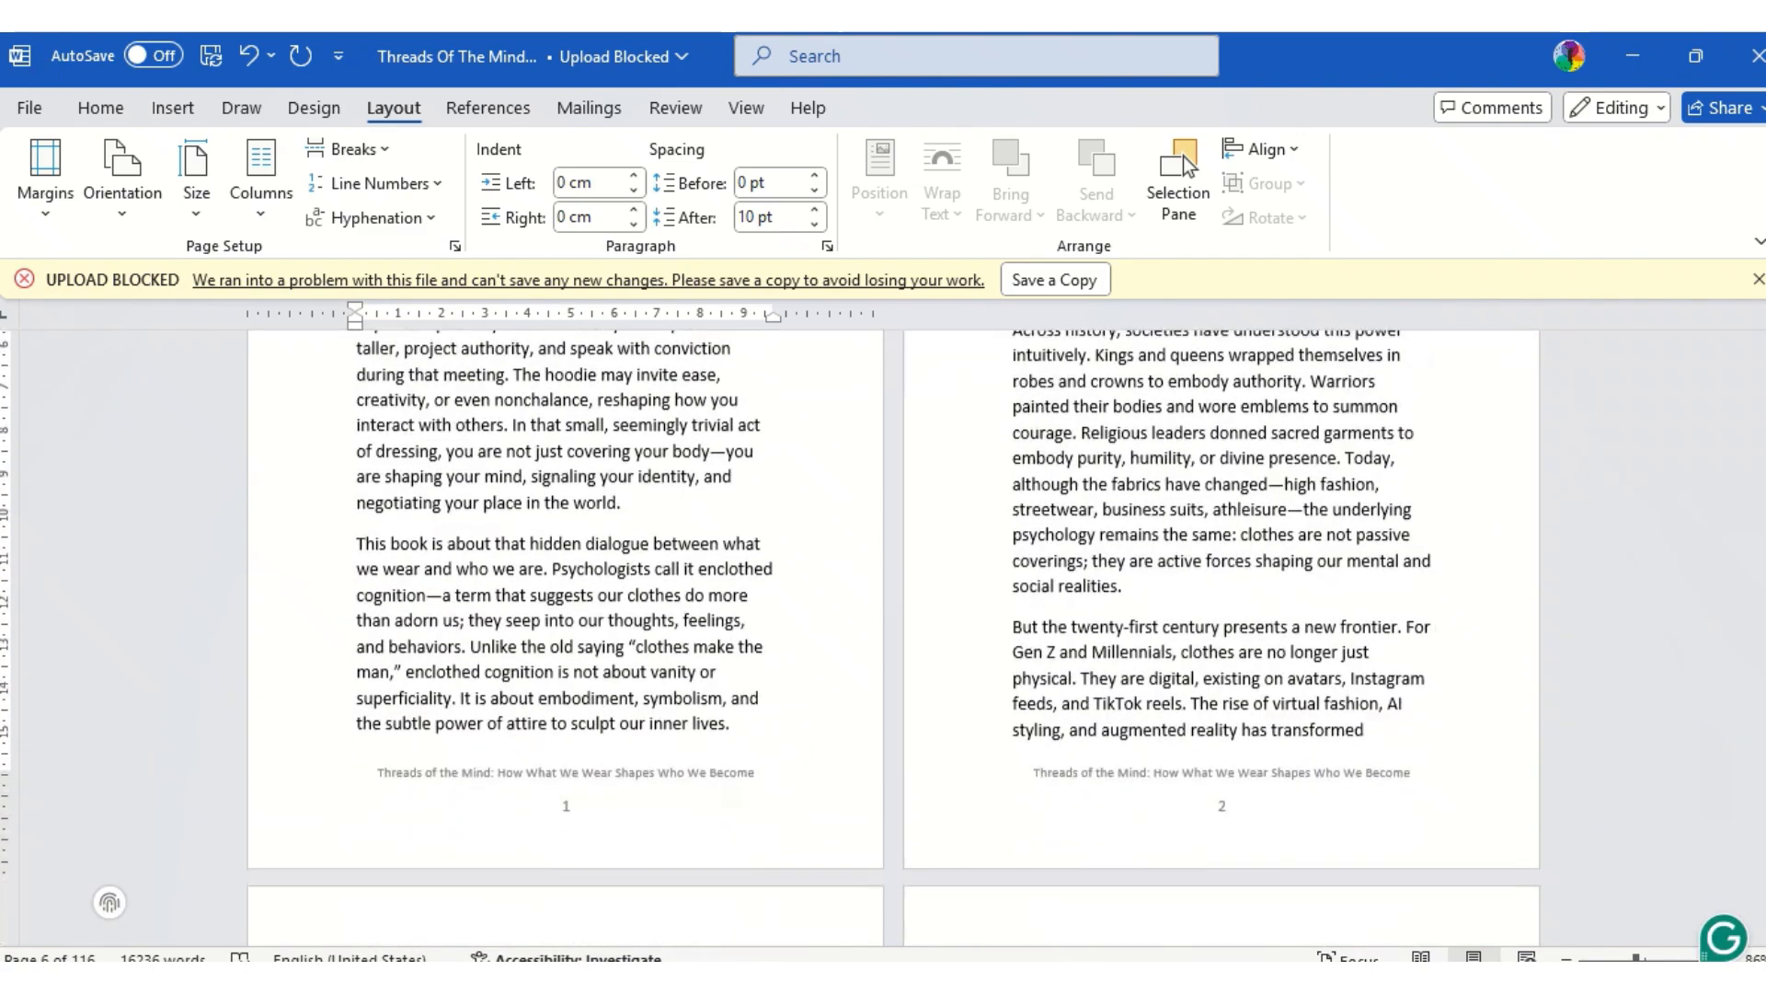
scroll(754, 637, up, 3)
scroll(784, 654, up, 5)
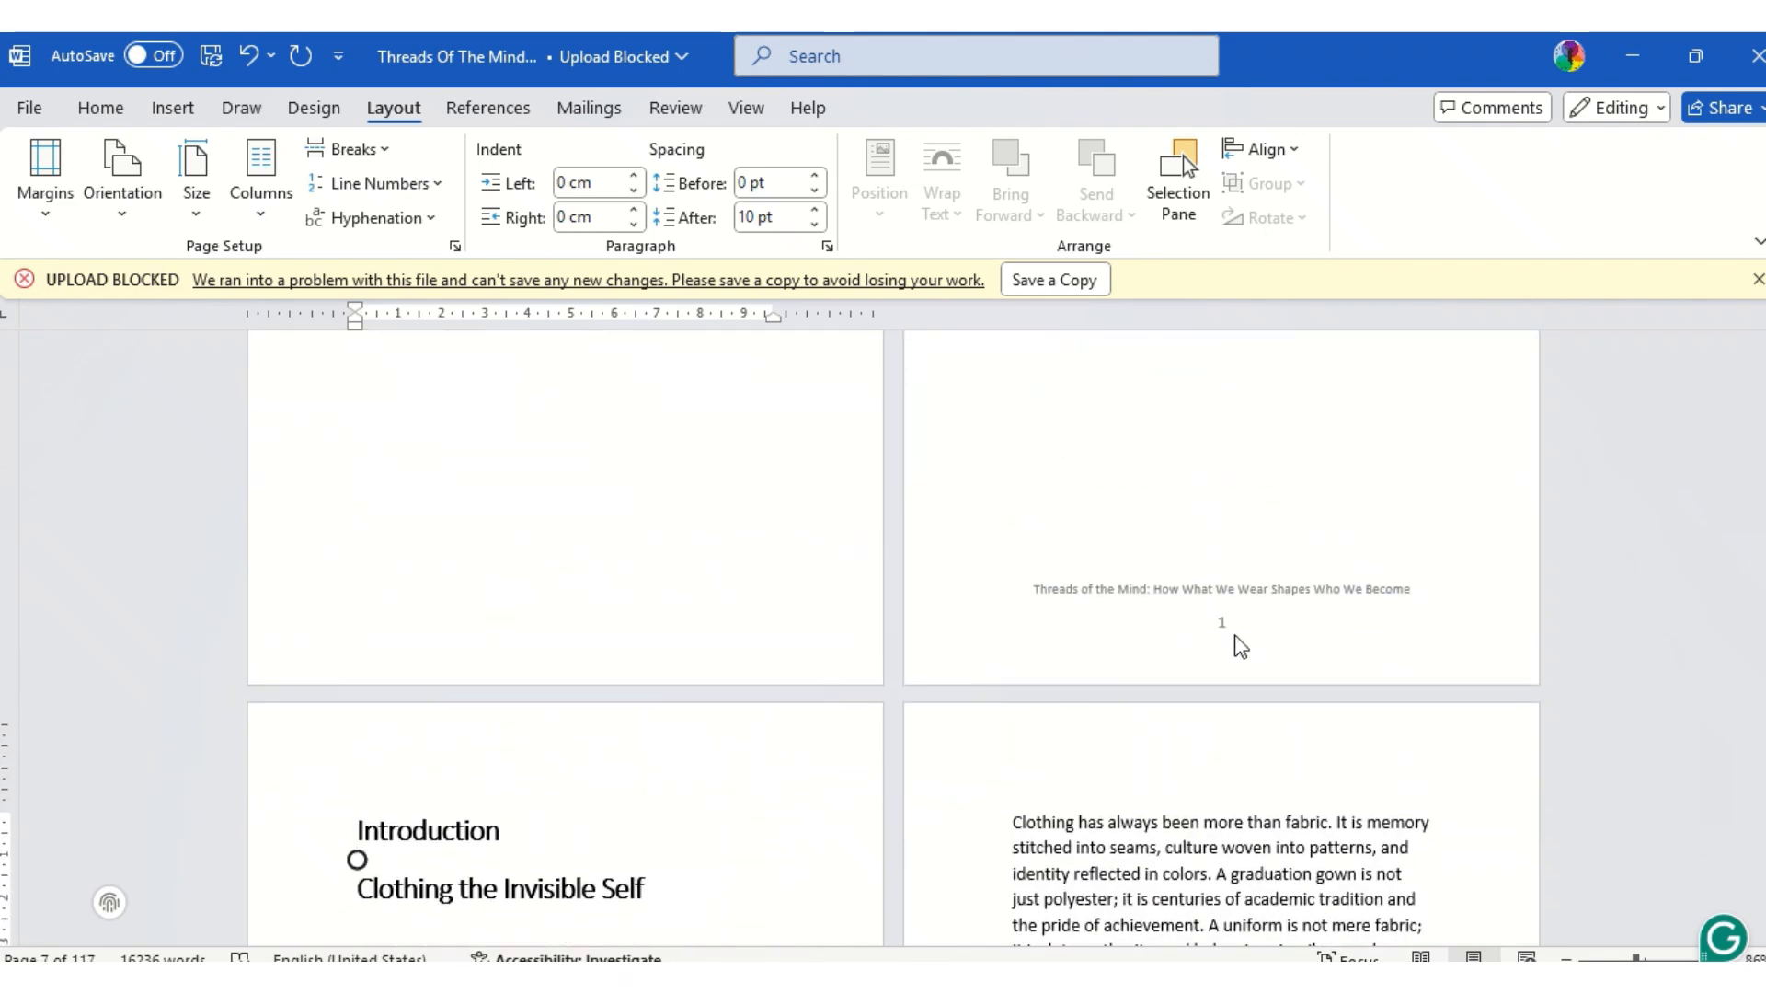
scroll(1319, 585, up, 6)
scroll(1319, 585, up, 2)
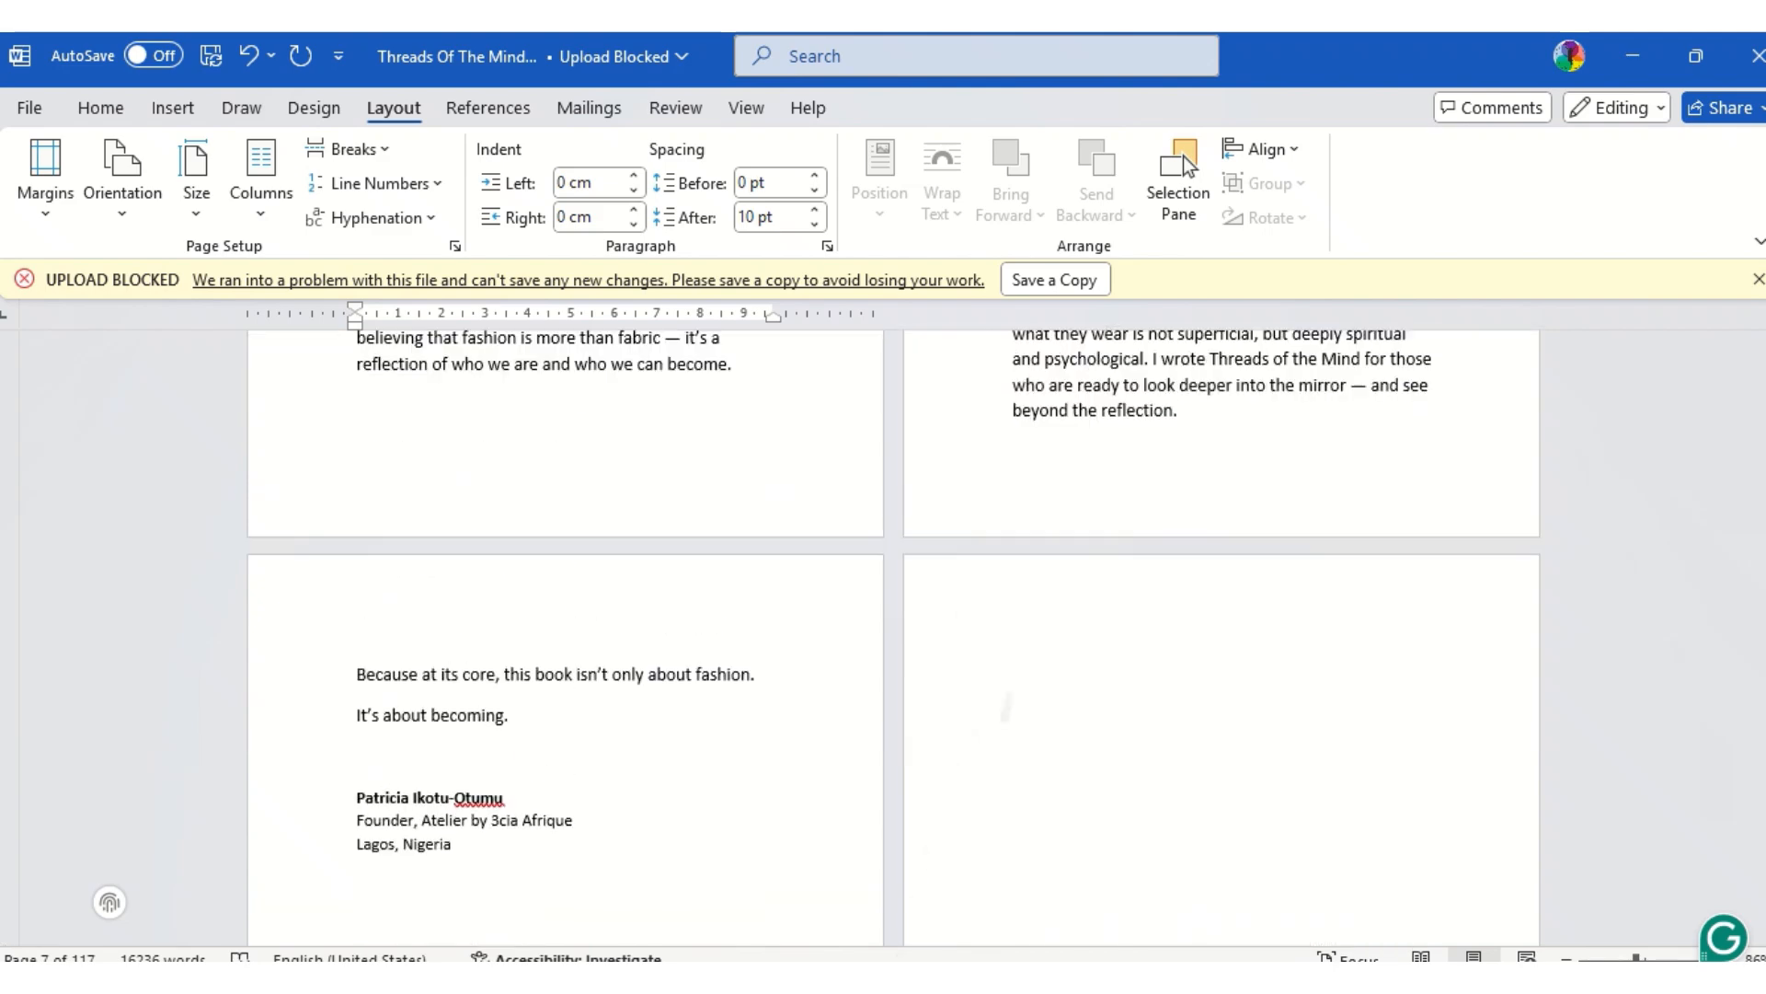
scroll(1318, 585, down, 2)
scroll(1319, 585, up, 4)
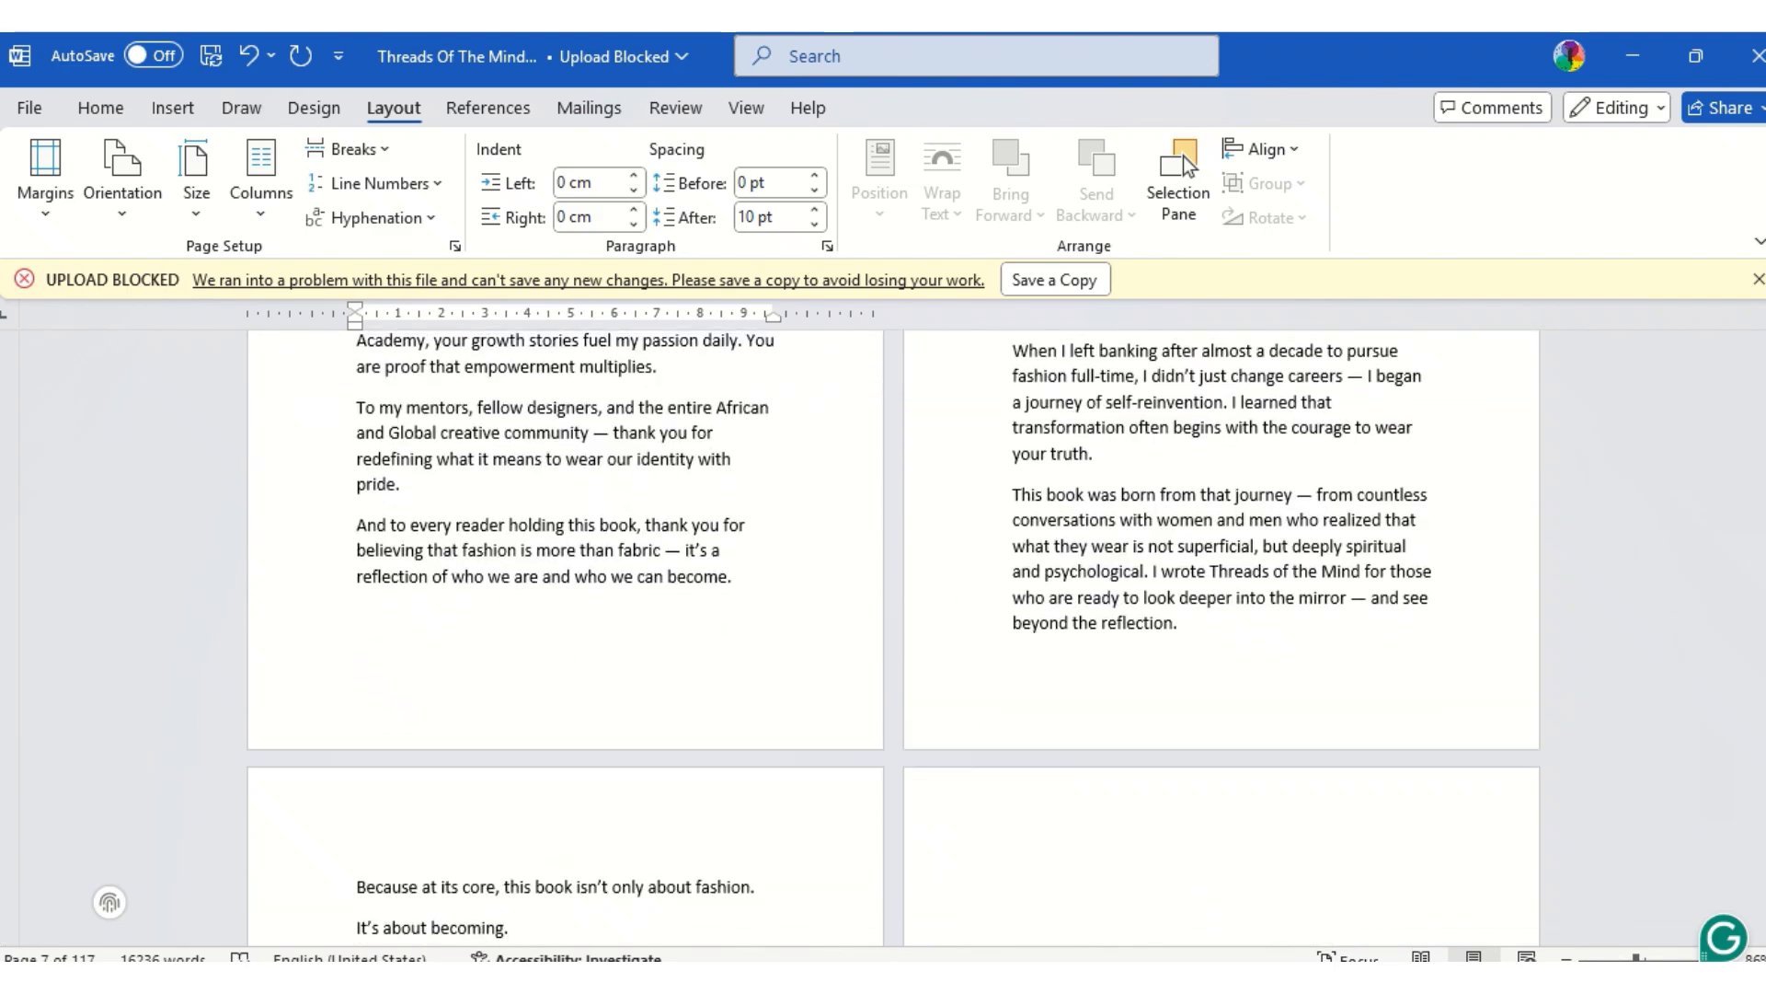
click(1013, 885)
scroll(1318, 635, down, 8)
scroll(1319, 635, down, 2)
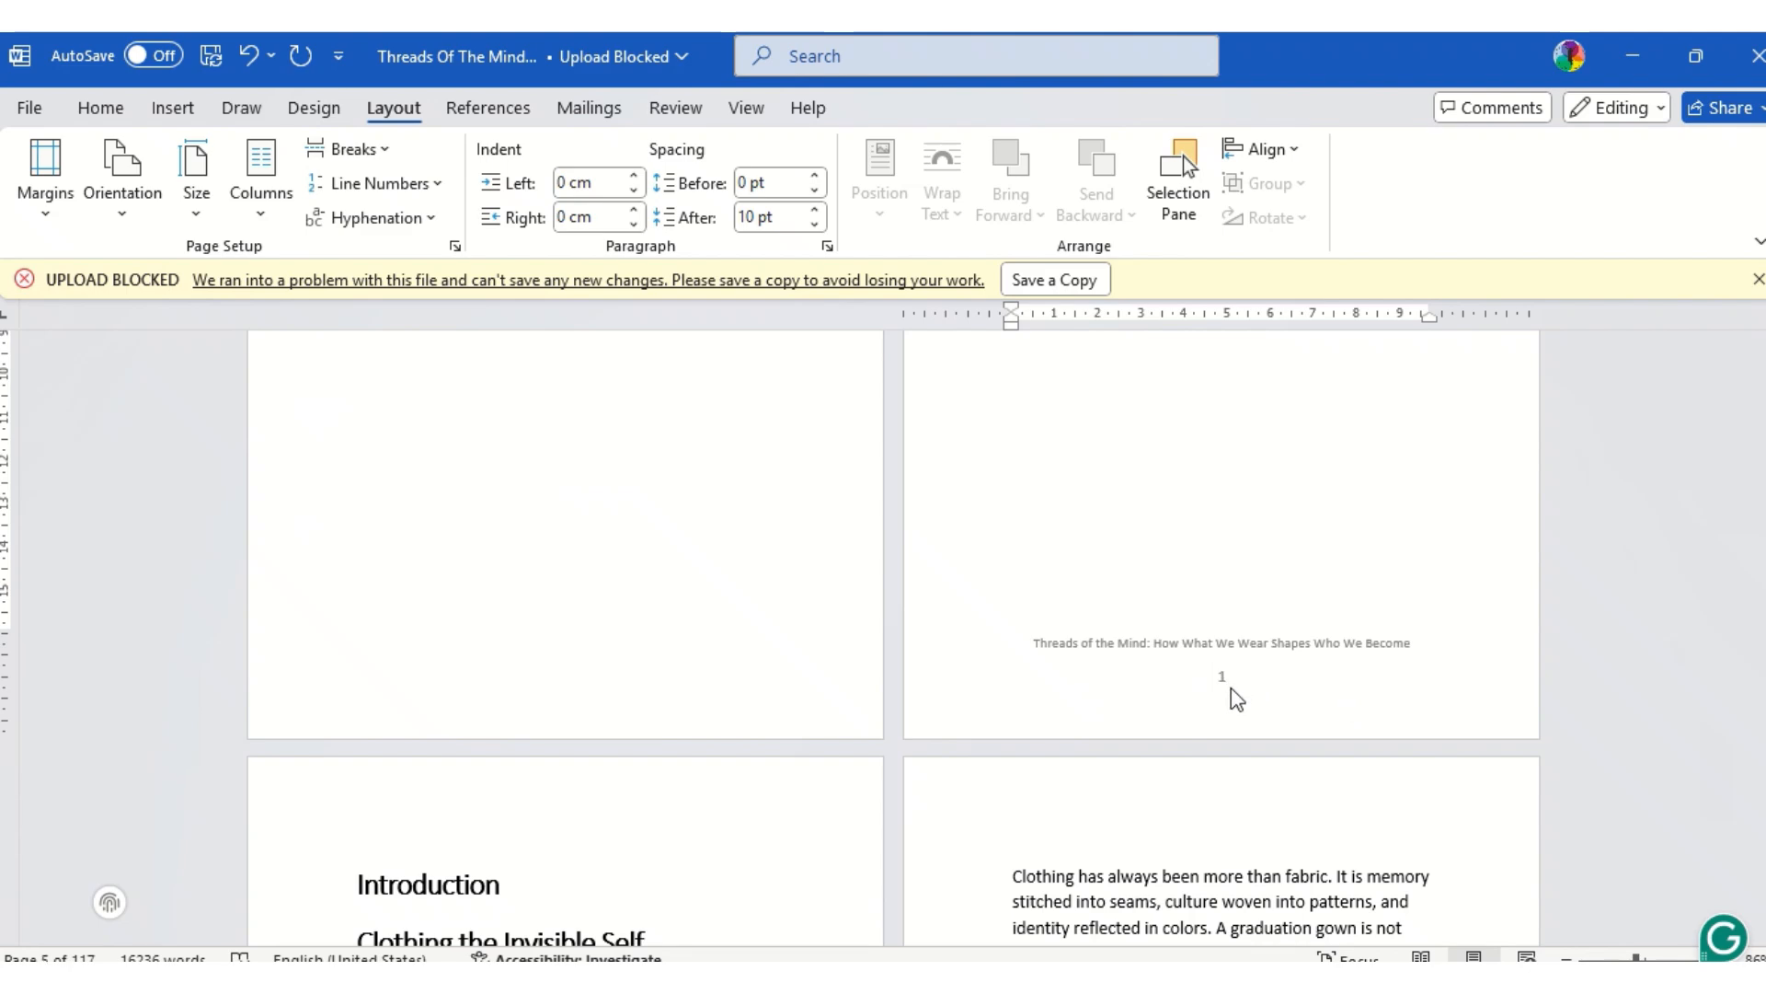
Unlink the Section 4 footer on the Introduction page from the previous section.
scroll(1298, 856, down, 5)
scroll(1221, 635, down, 4)
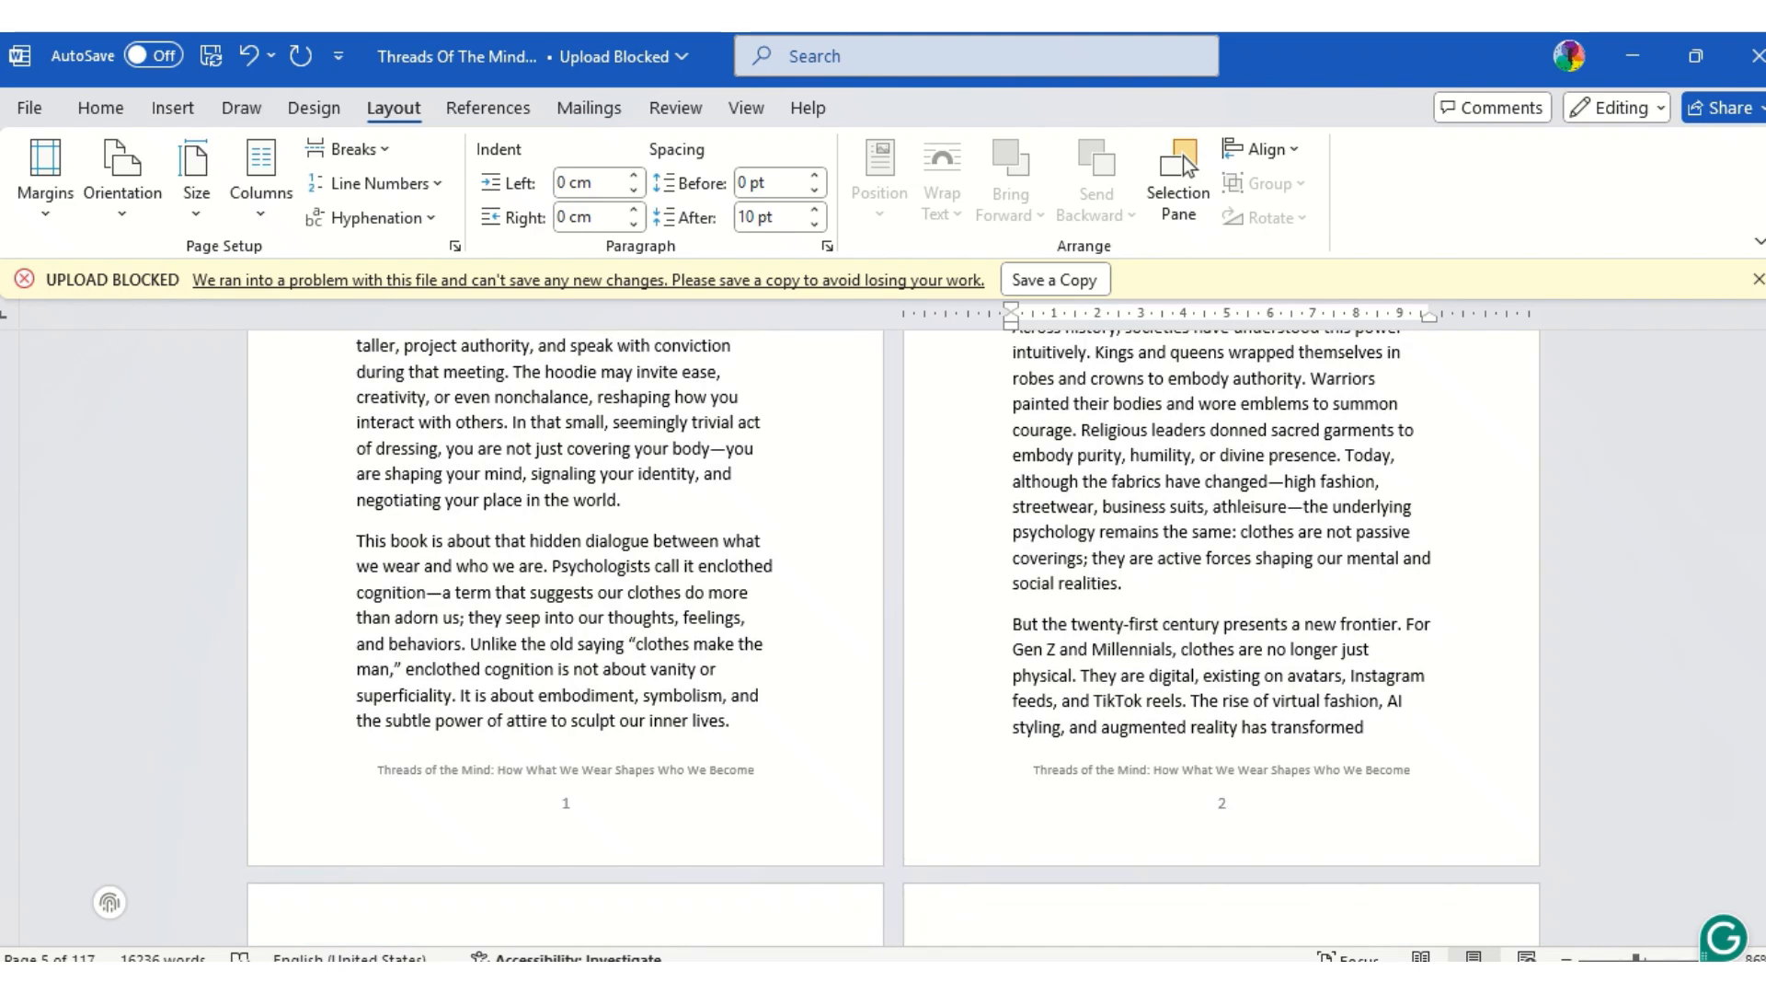
double_click(574, 808)
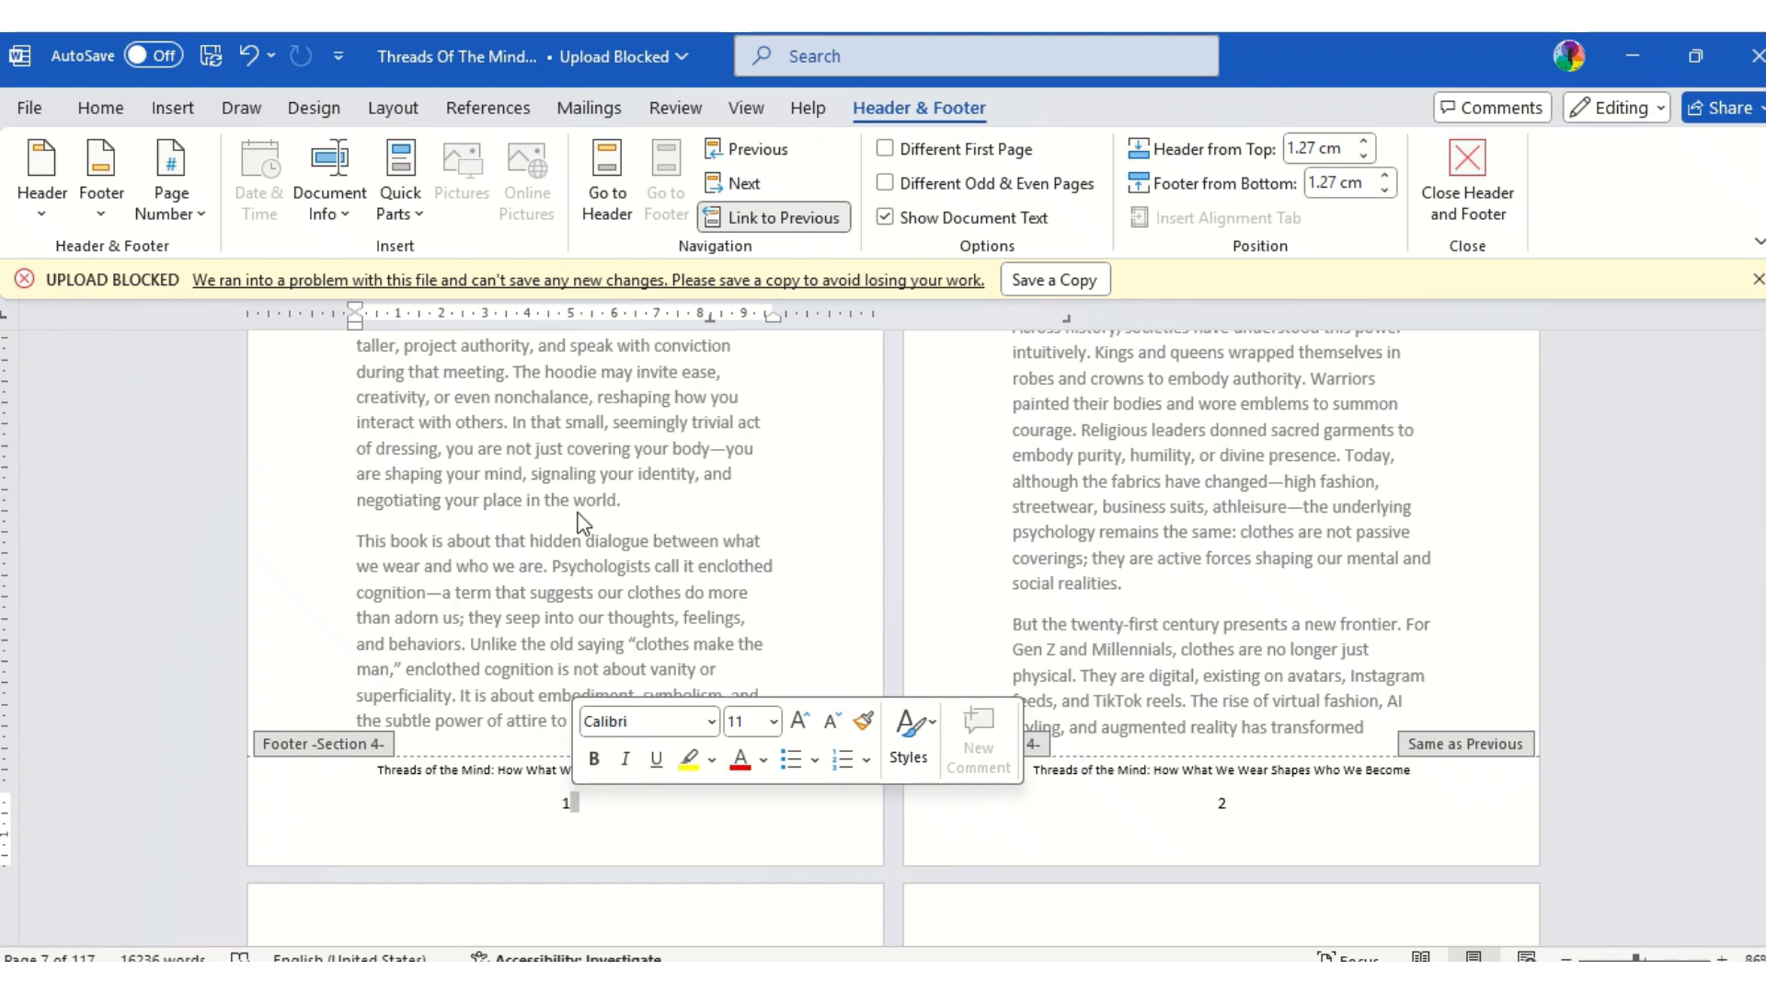
click(749, 225)
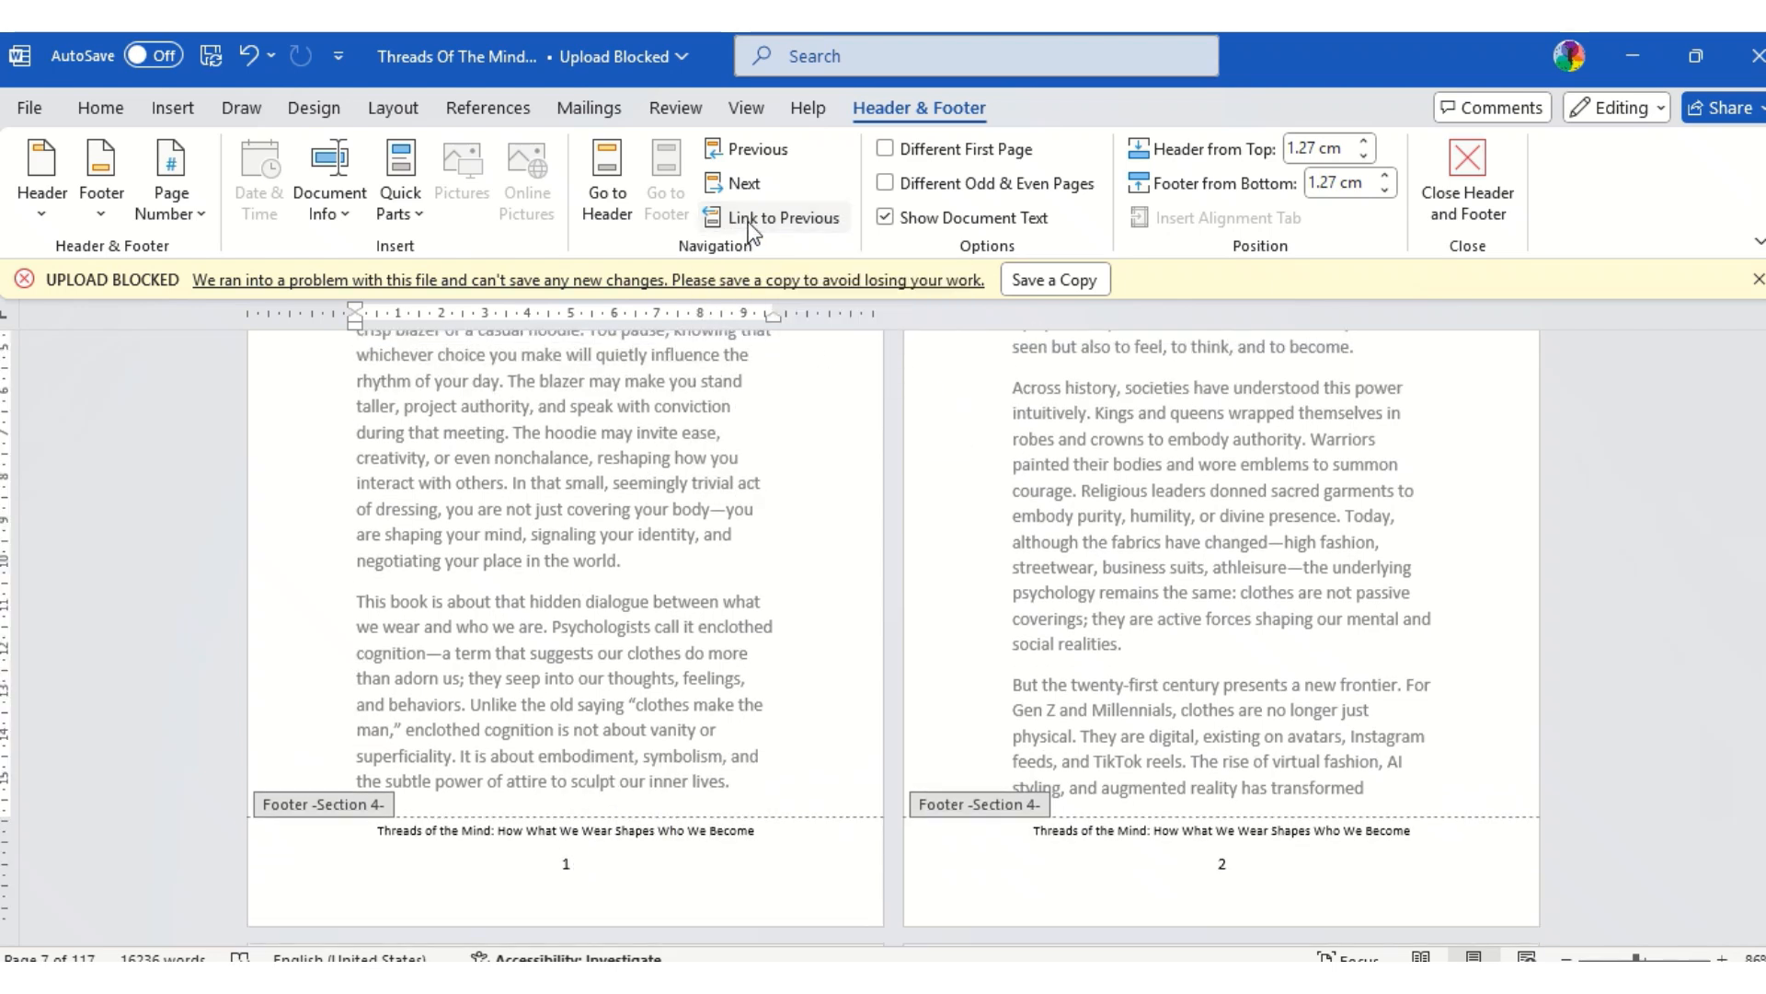
Delete the book title and page number from the Section 3 footer on the blank page, and return to the body text.
scroll(1226, 534, up, 10)
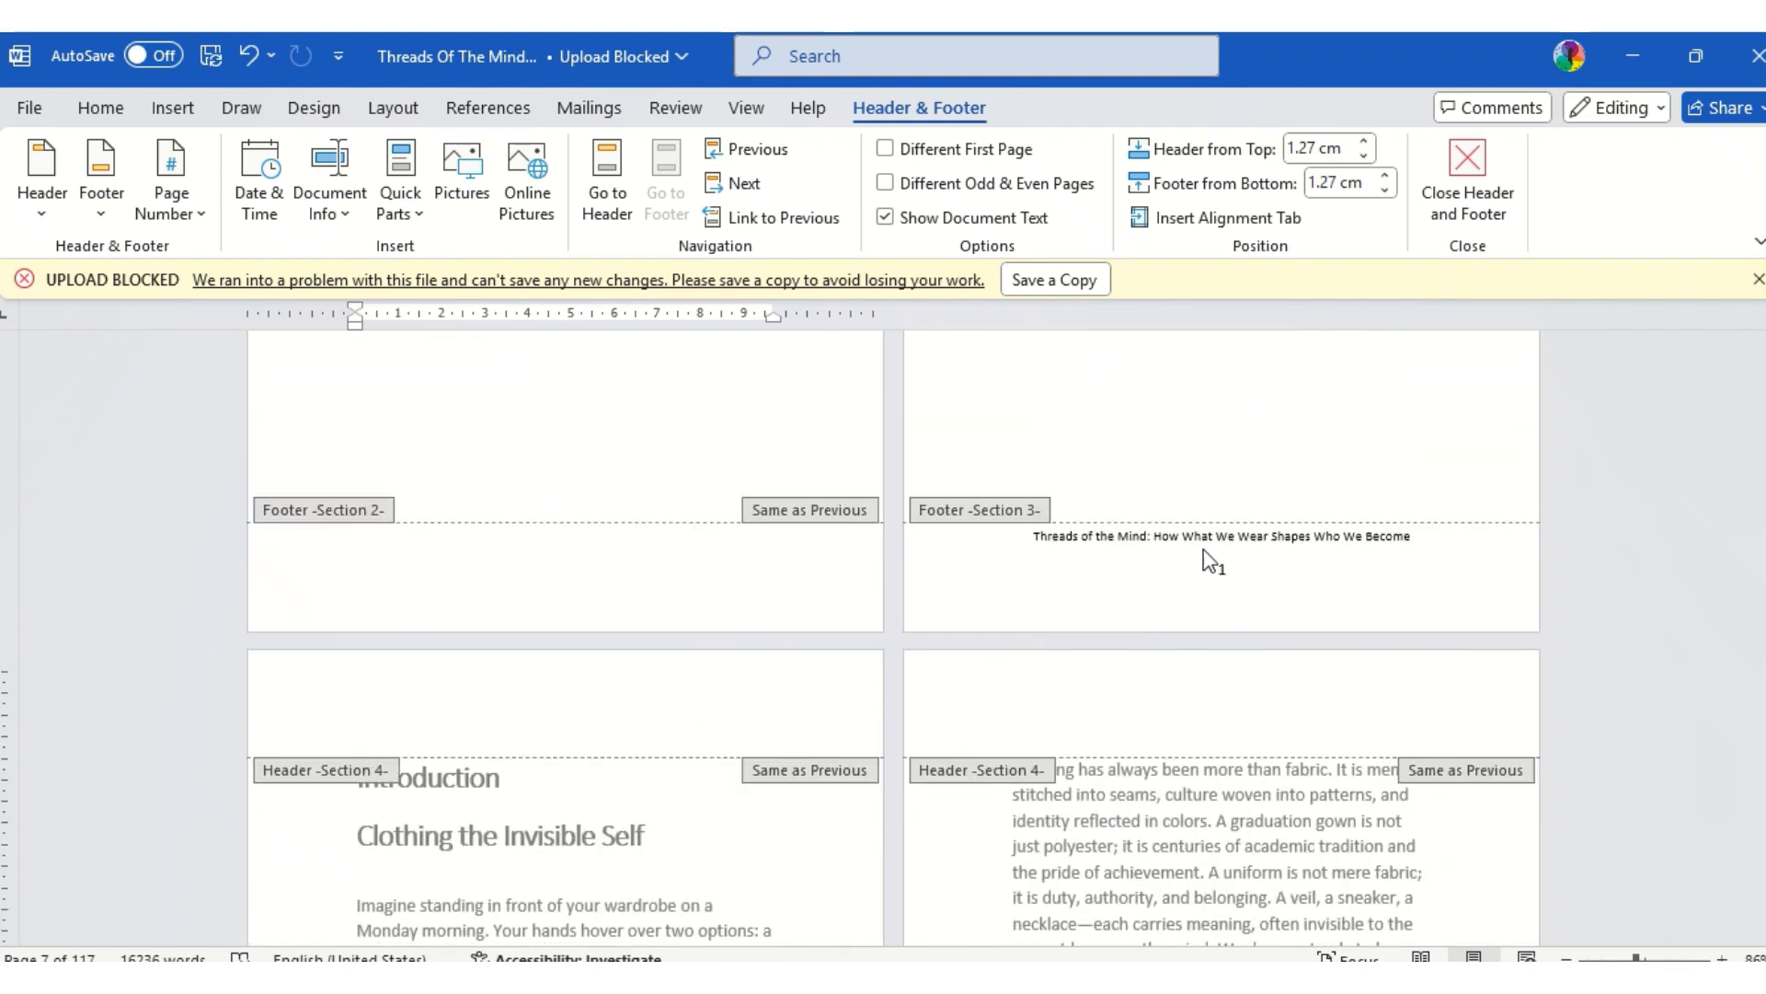
click(1222, 560)
double_click(1223, 560)
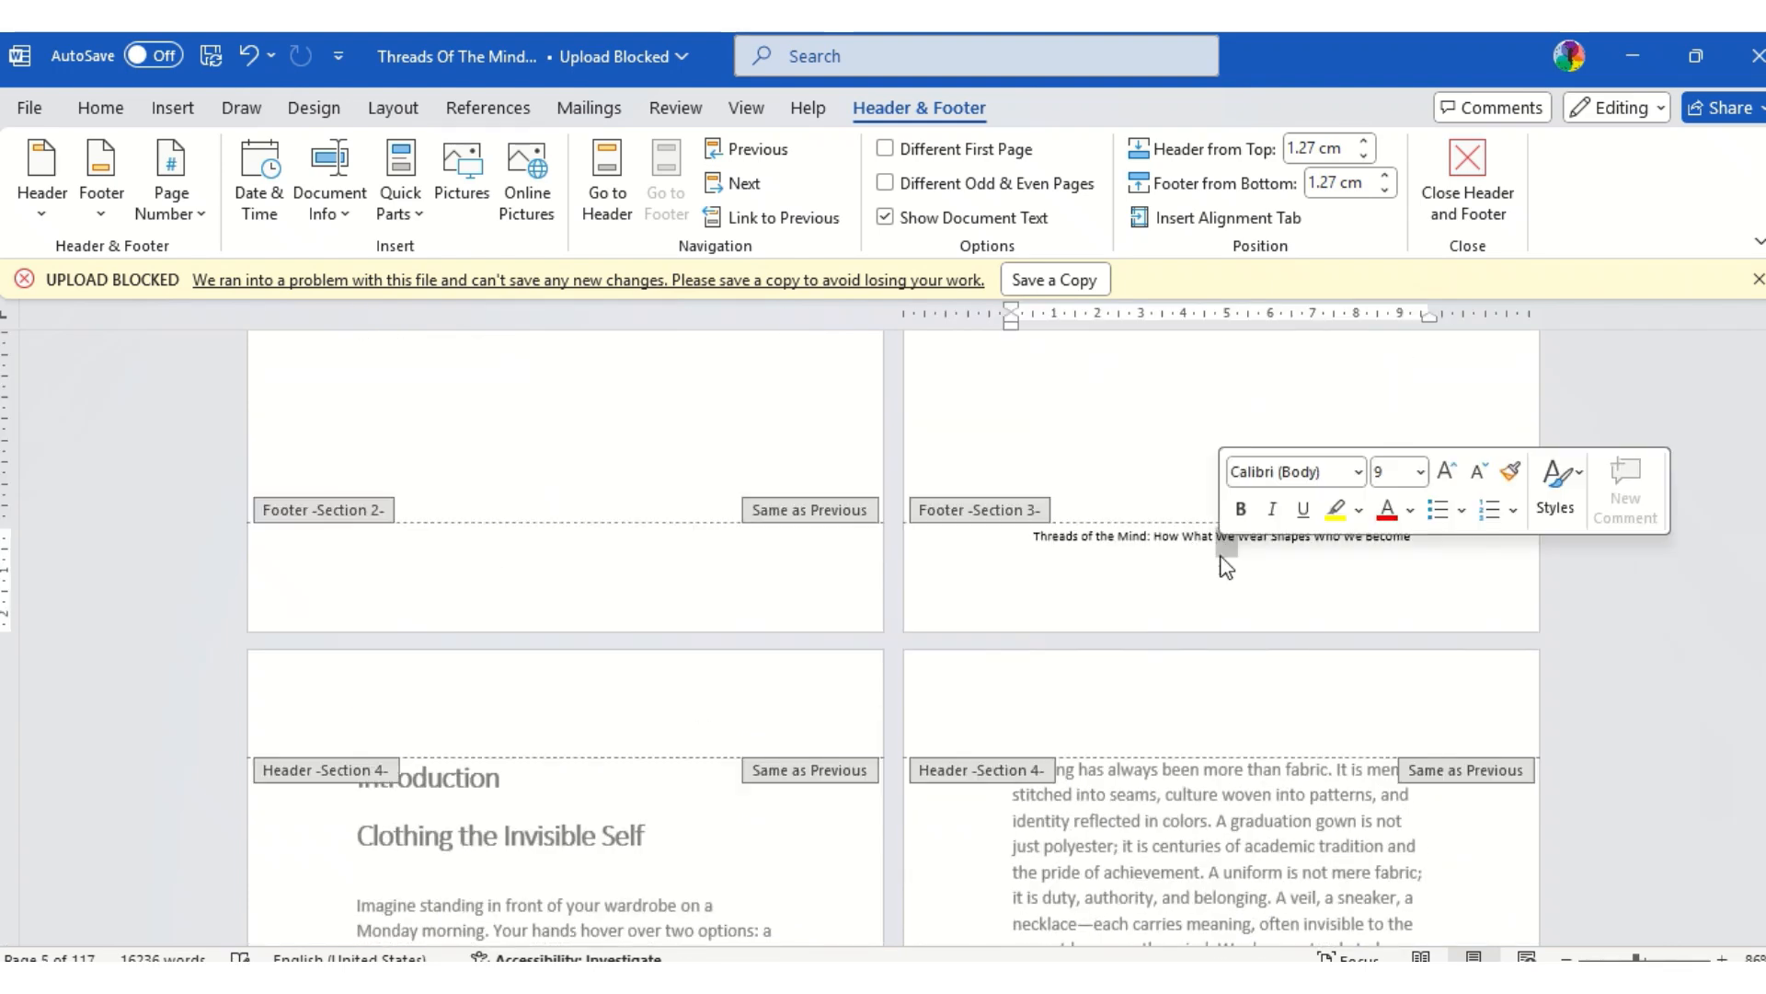
key(ctrl+a)
key(Delete)
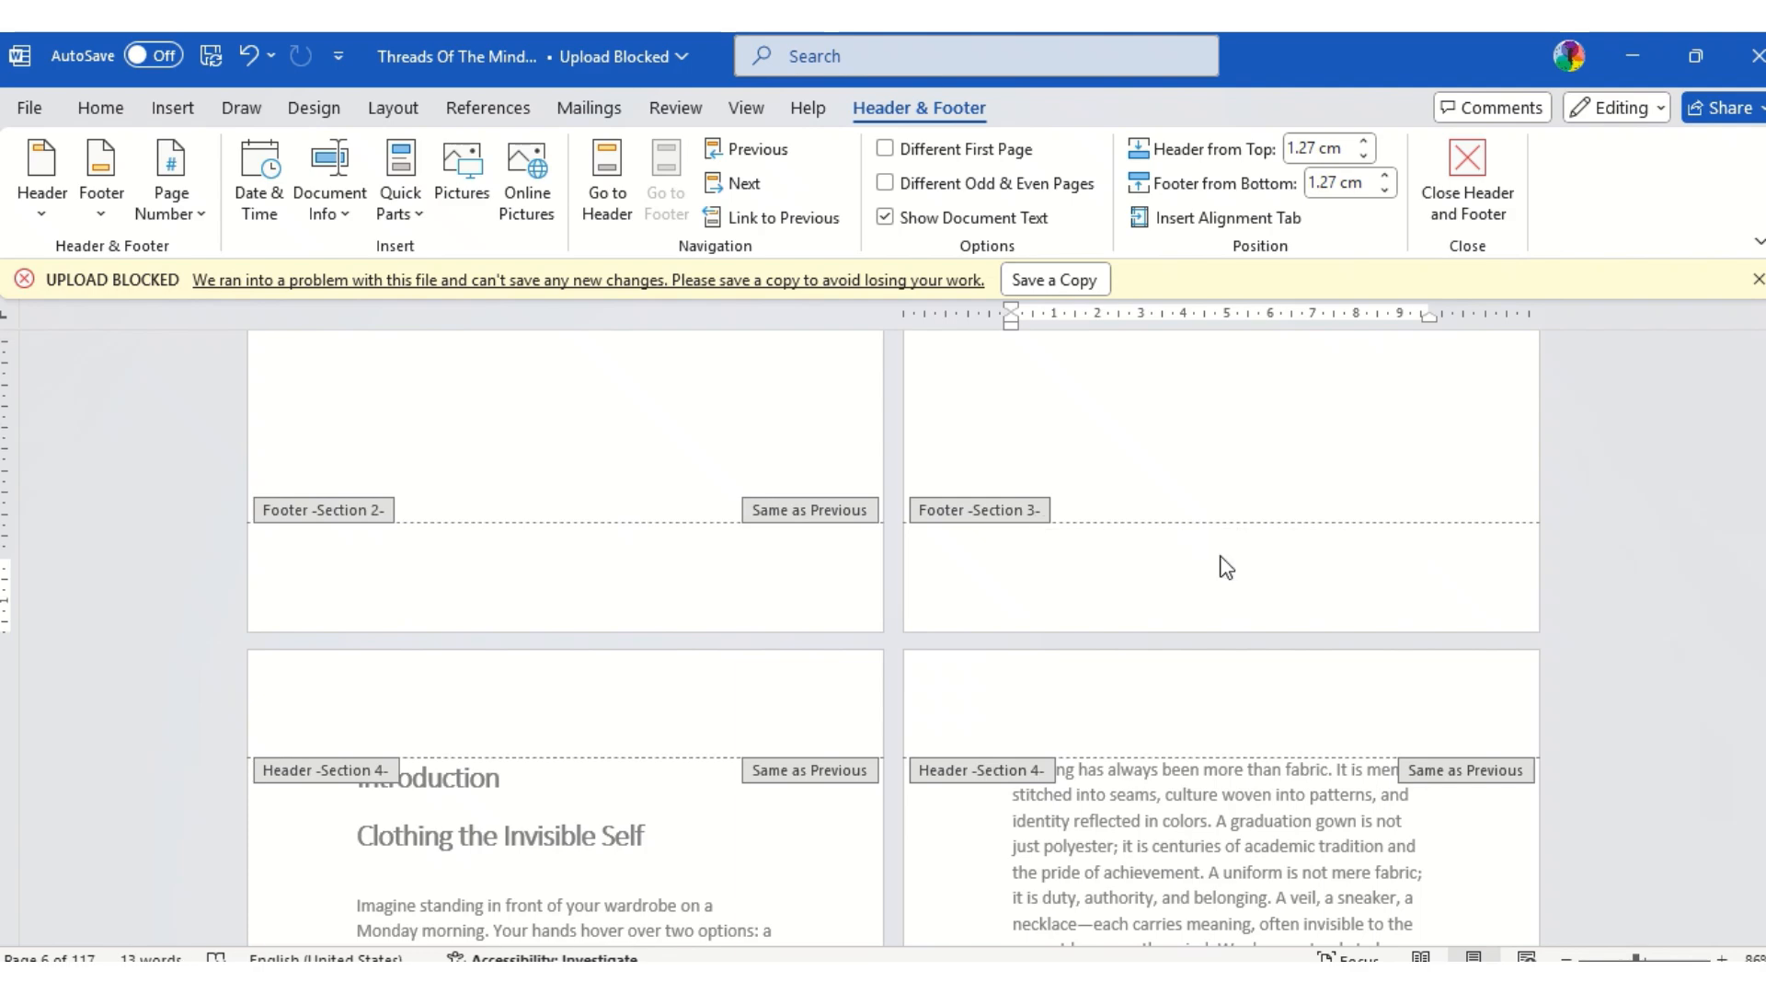
key(ctrl+z)
scroll(1220, 556, down, 5)
scroll(893, 638, down, 2)
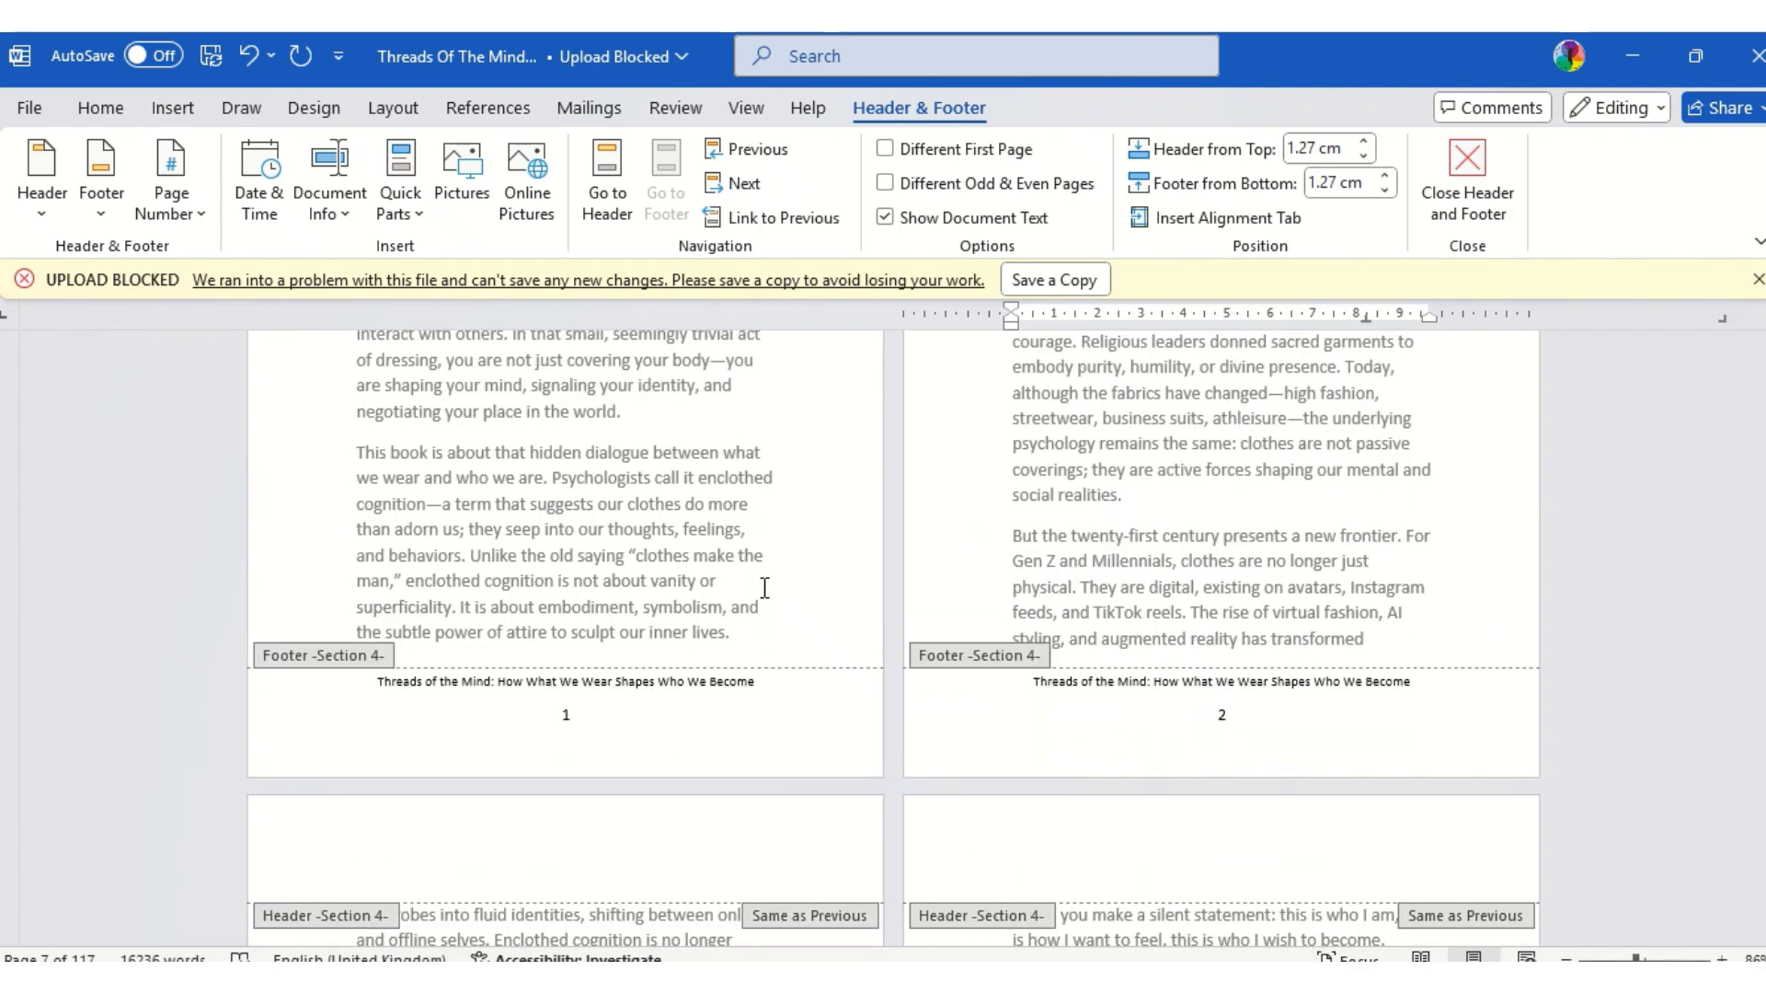
double_click(764, 587)
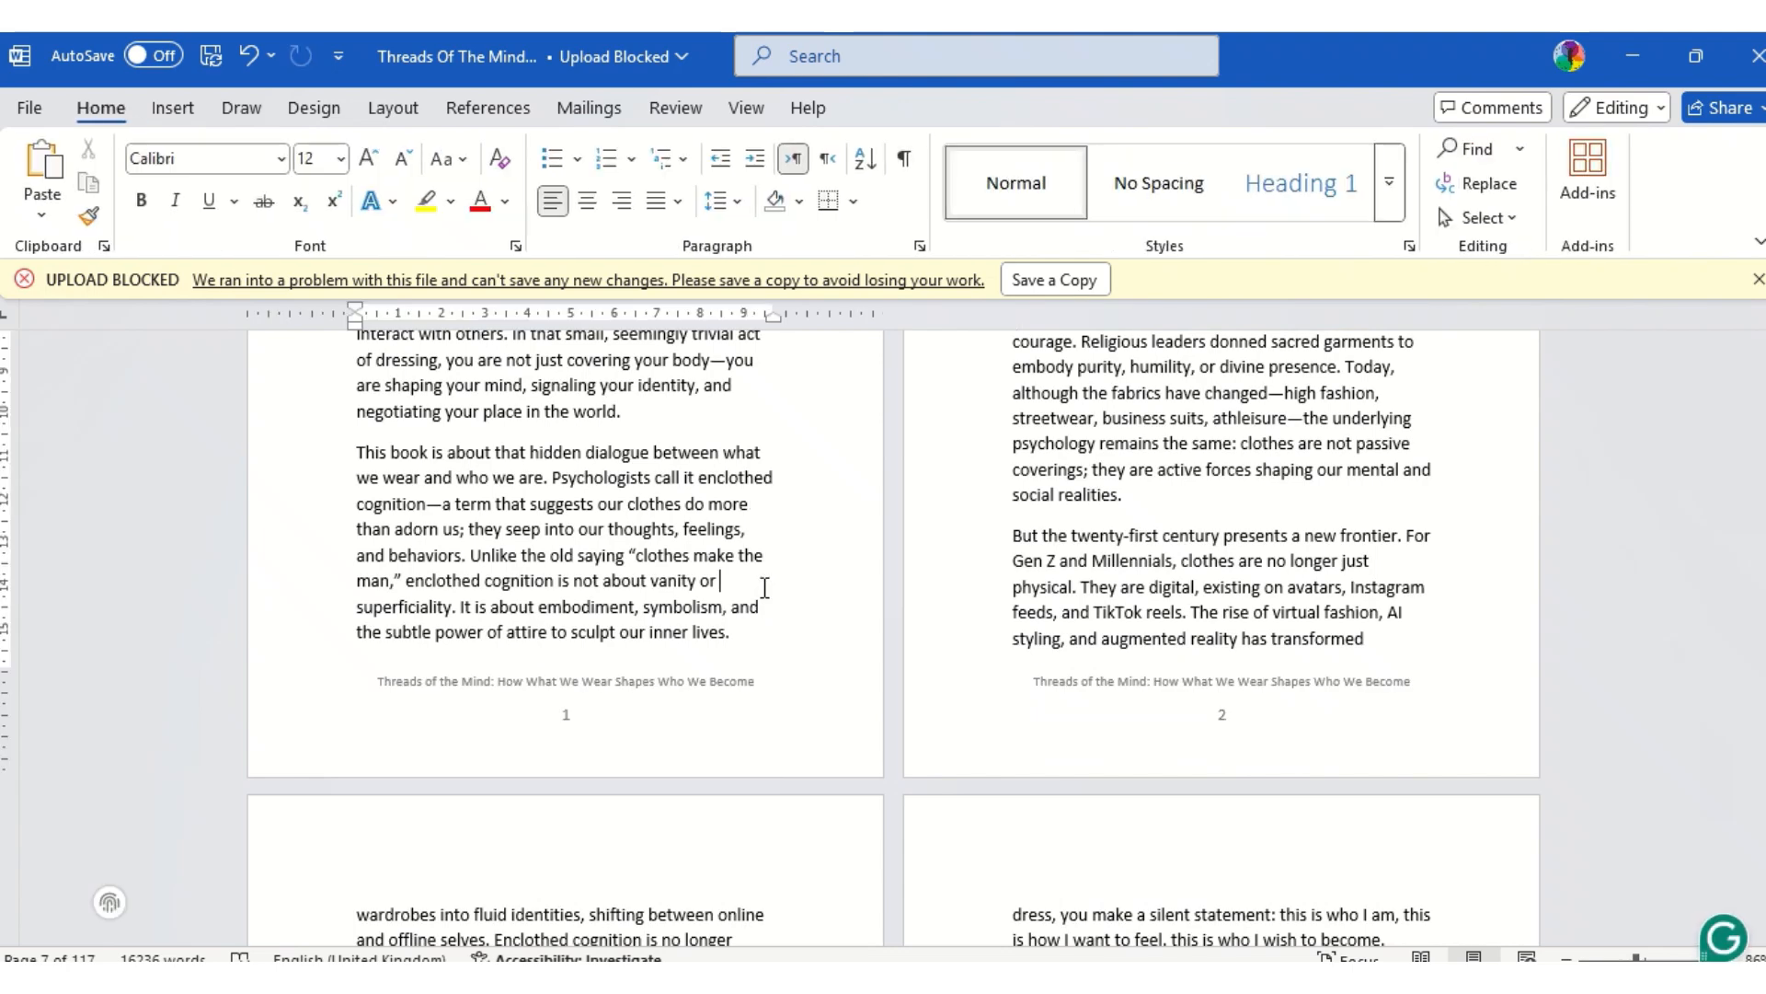
Apply the Heading 1 style to the "Introduction" and "Clothing the Invisible Self" title lines.
scroll(764, 587, up, 3)
scroll(884, 638, up, 1)
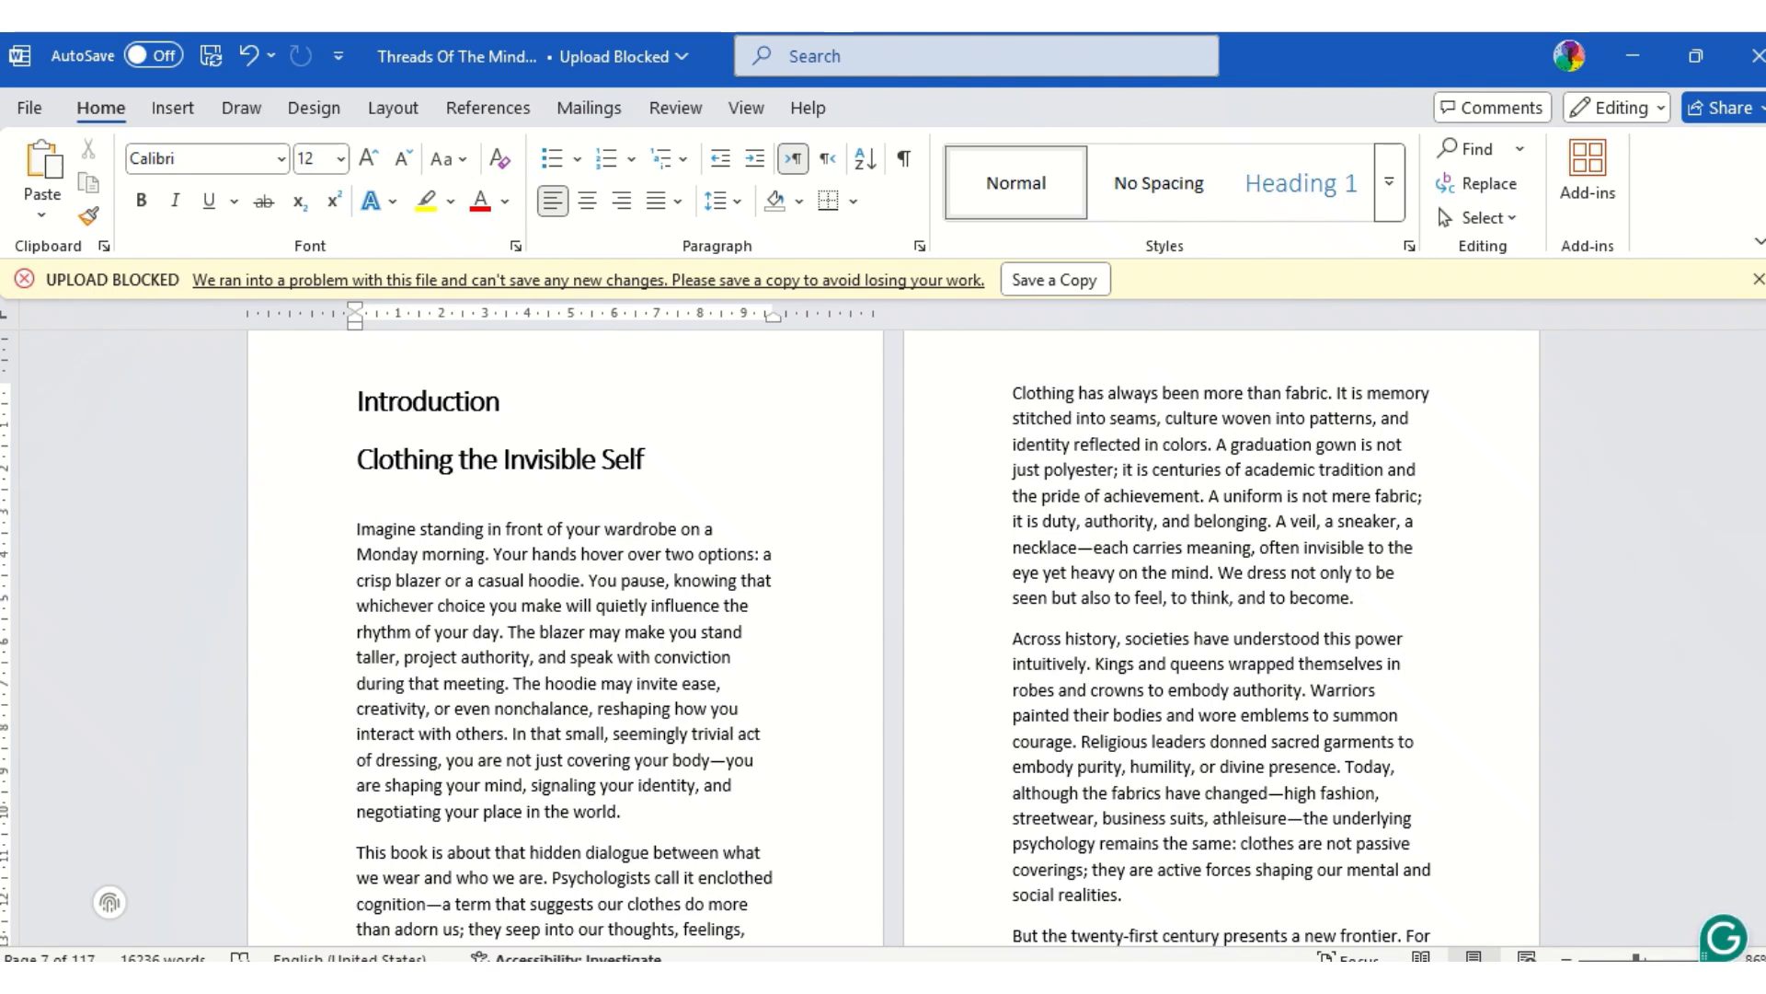
click(431, 411)
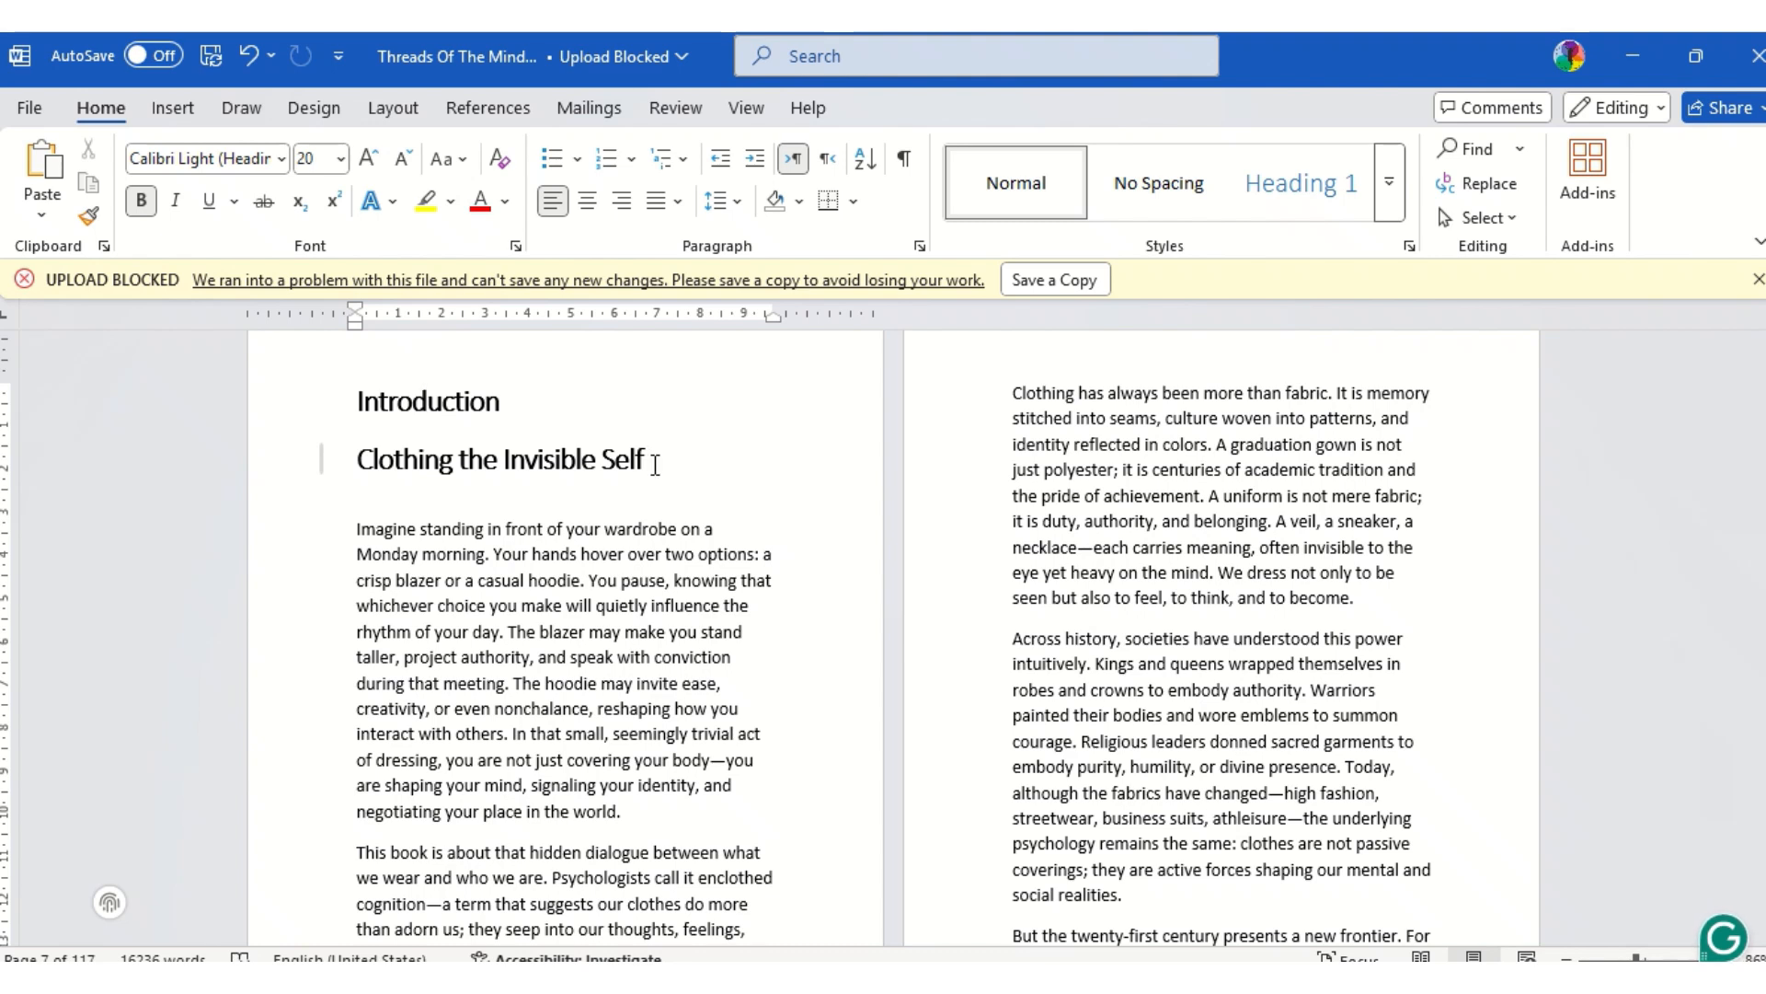
drag(655, 463, 357, 402)
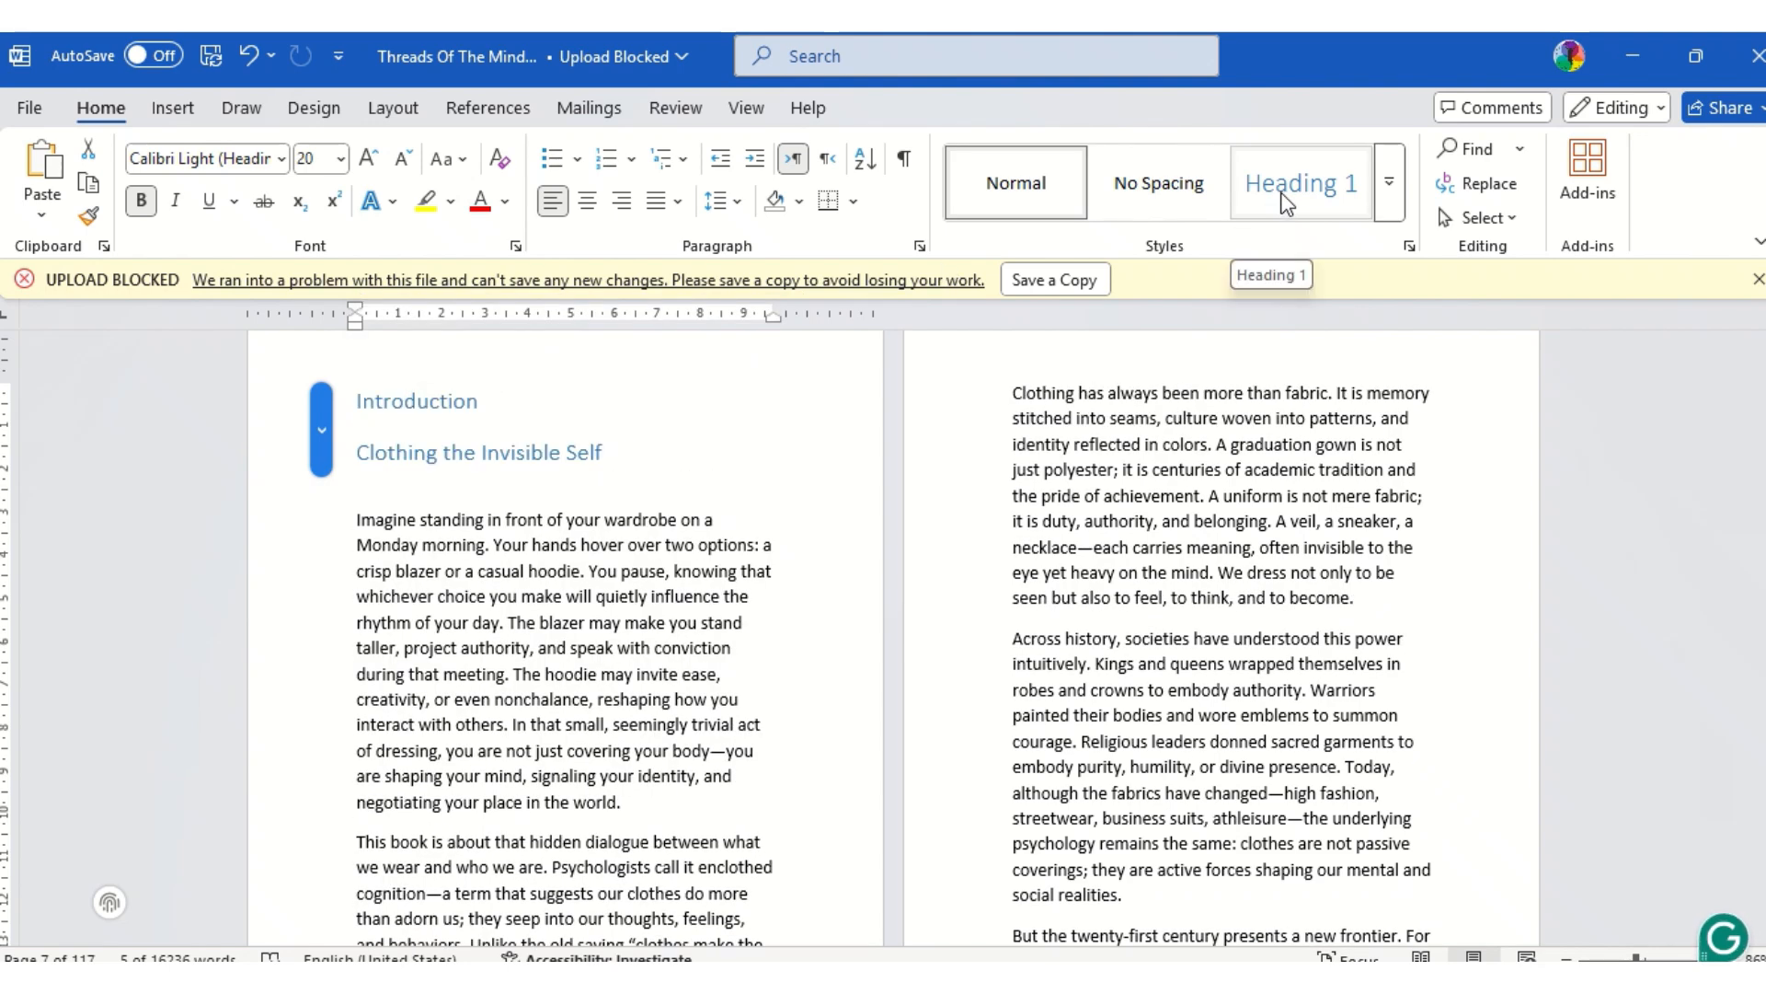
click(1286, 202)
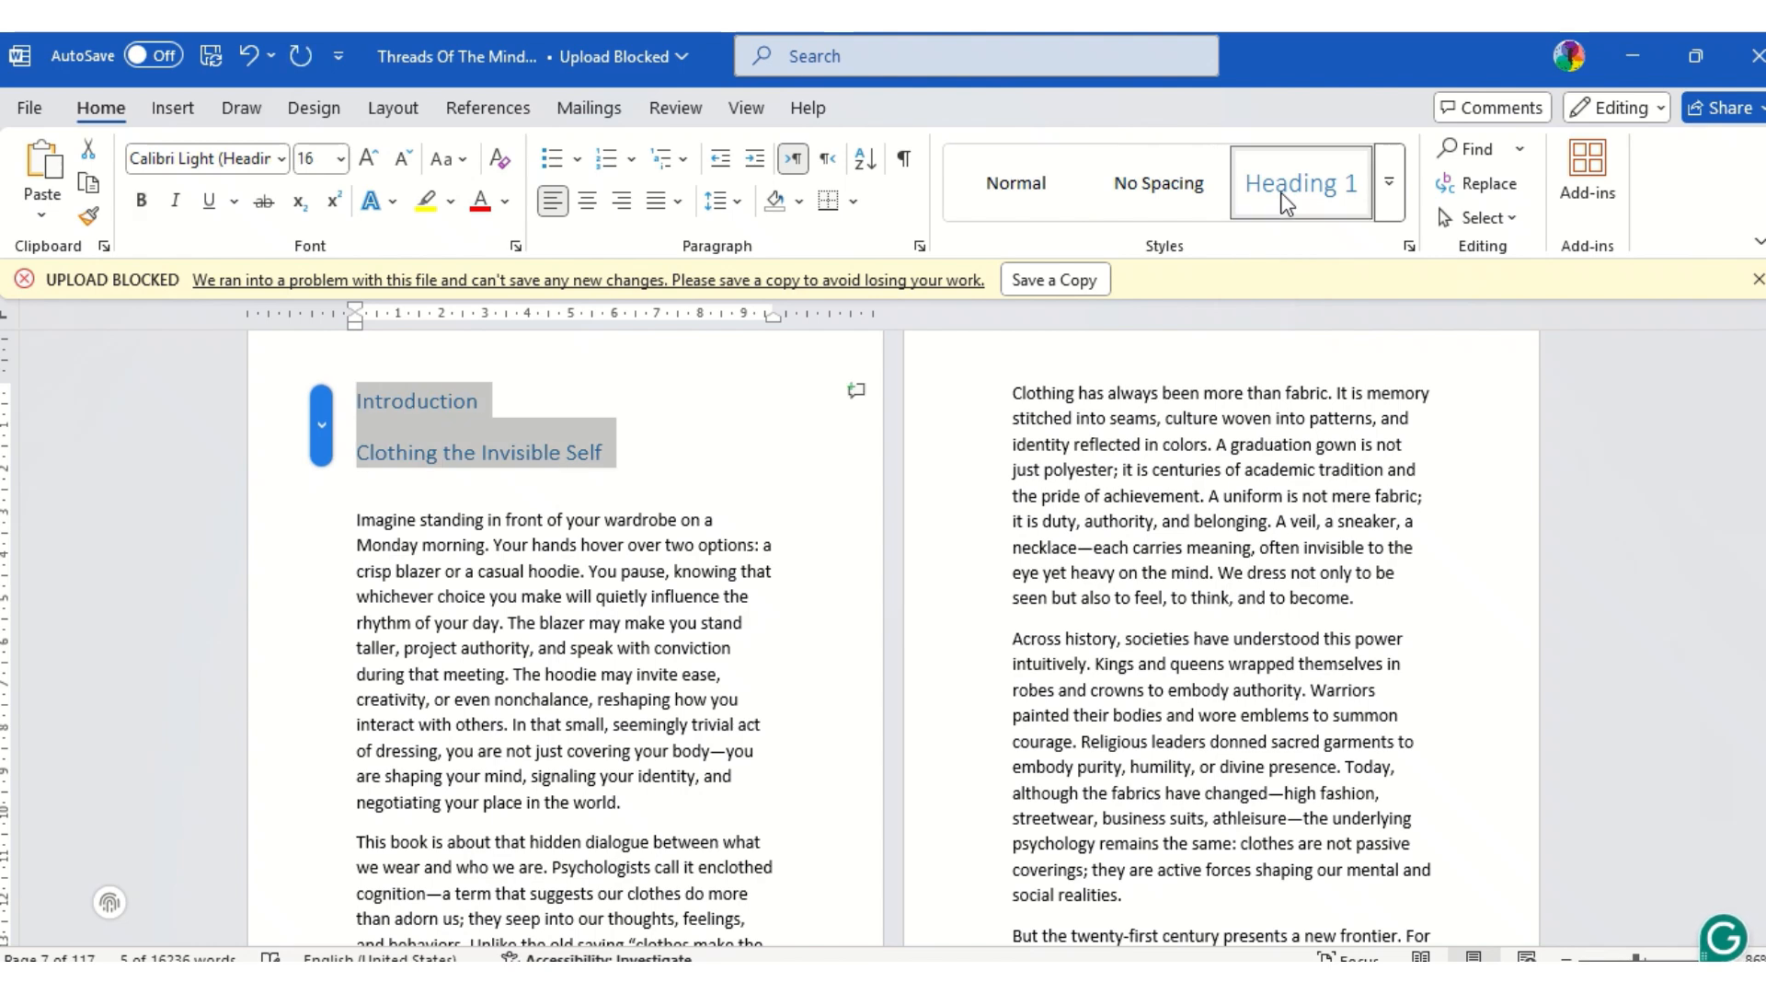
click(635, 490)
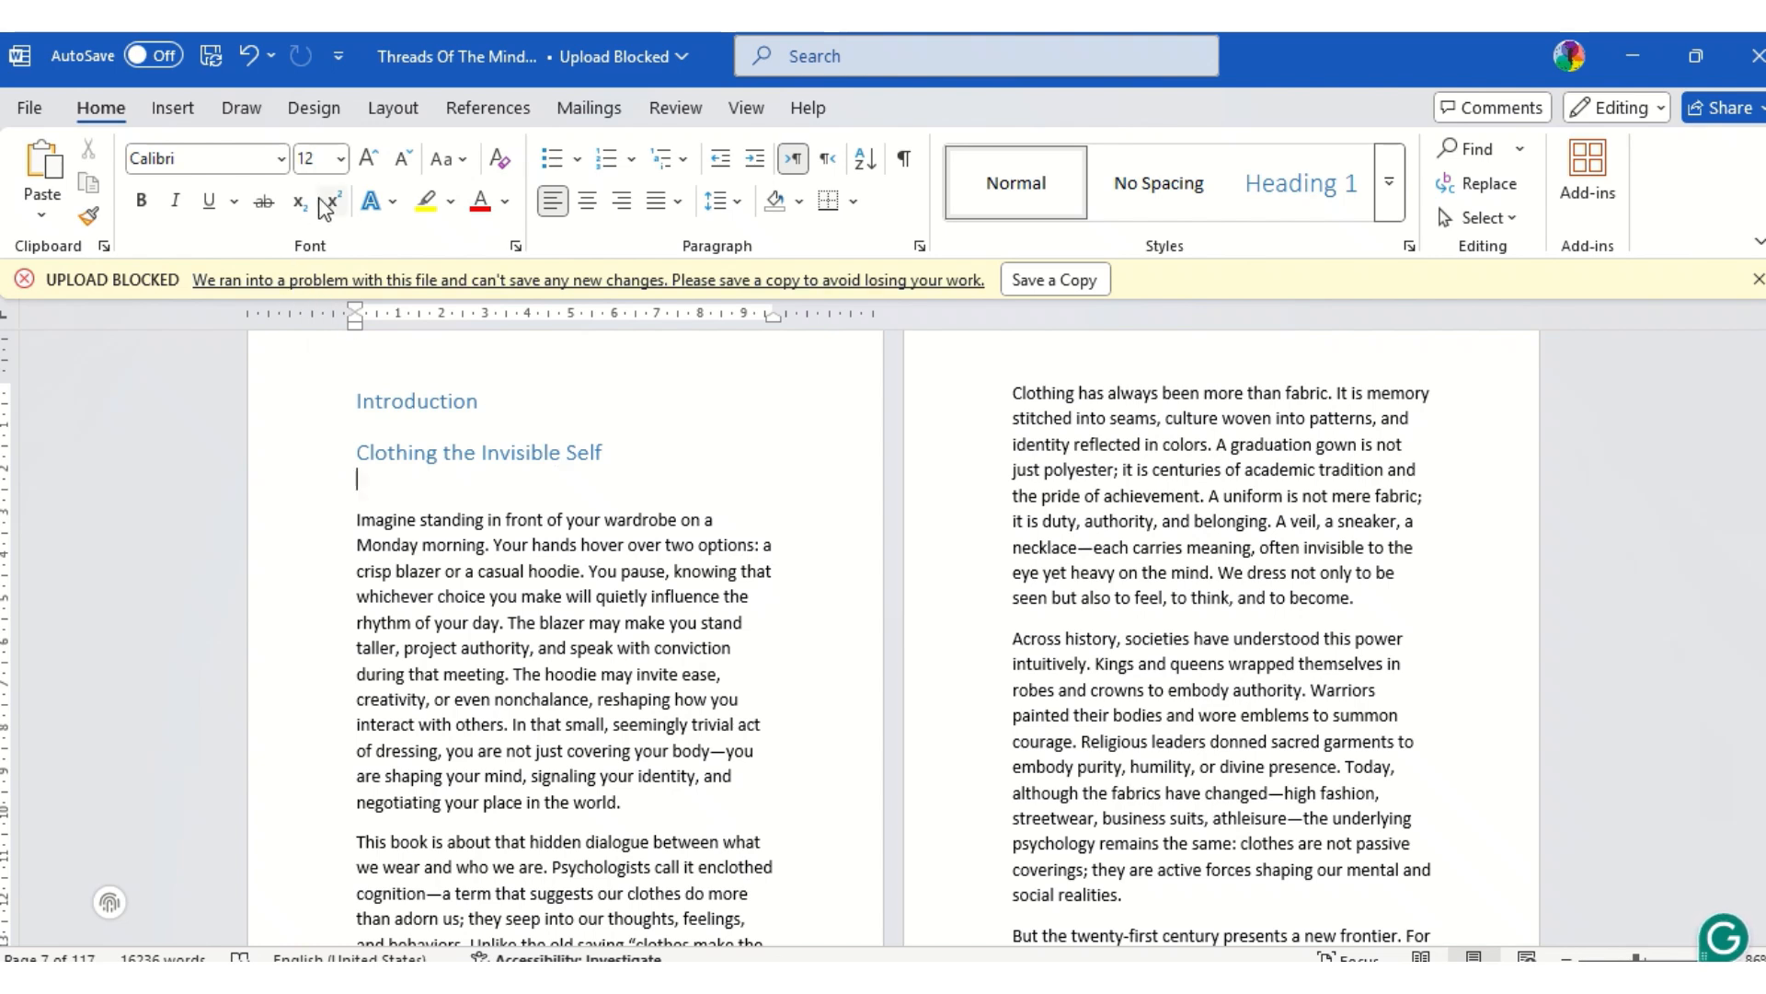
Modify the Heading 1 style to 20 pt, bold, with the black Text 1 font color.
right_click(1279, 184)
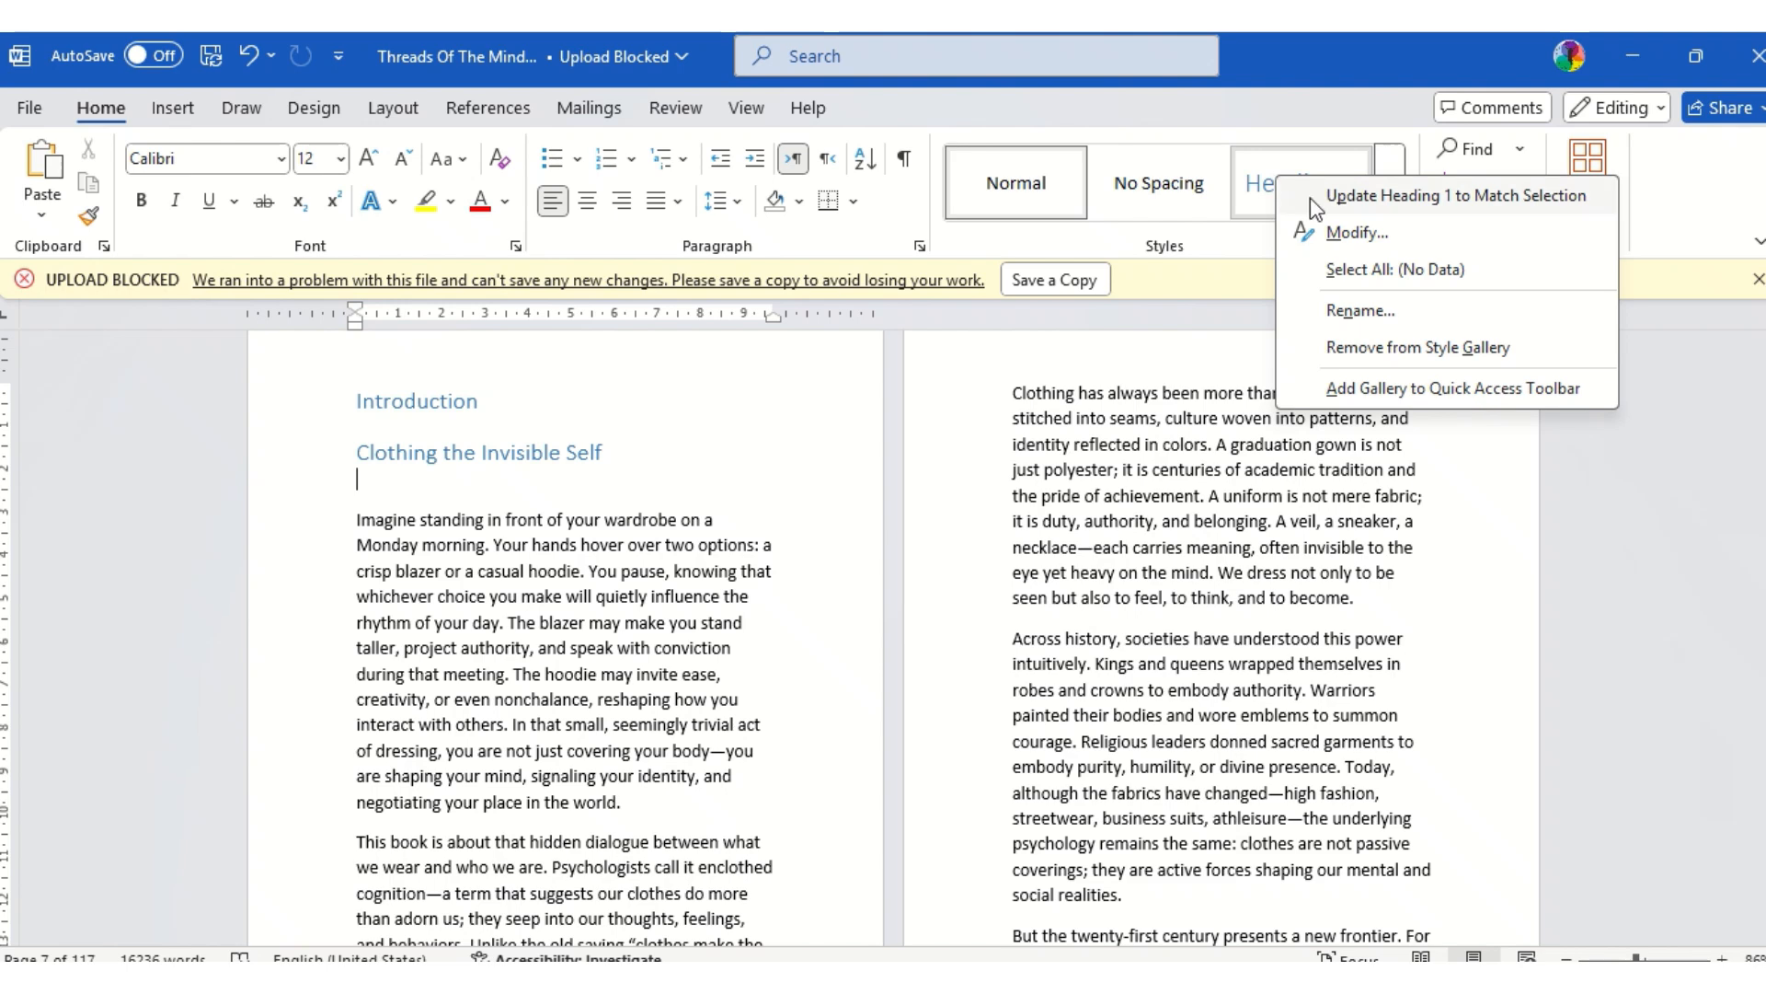
click(1337, 232)
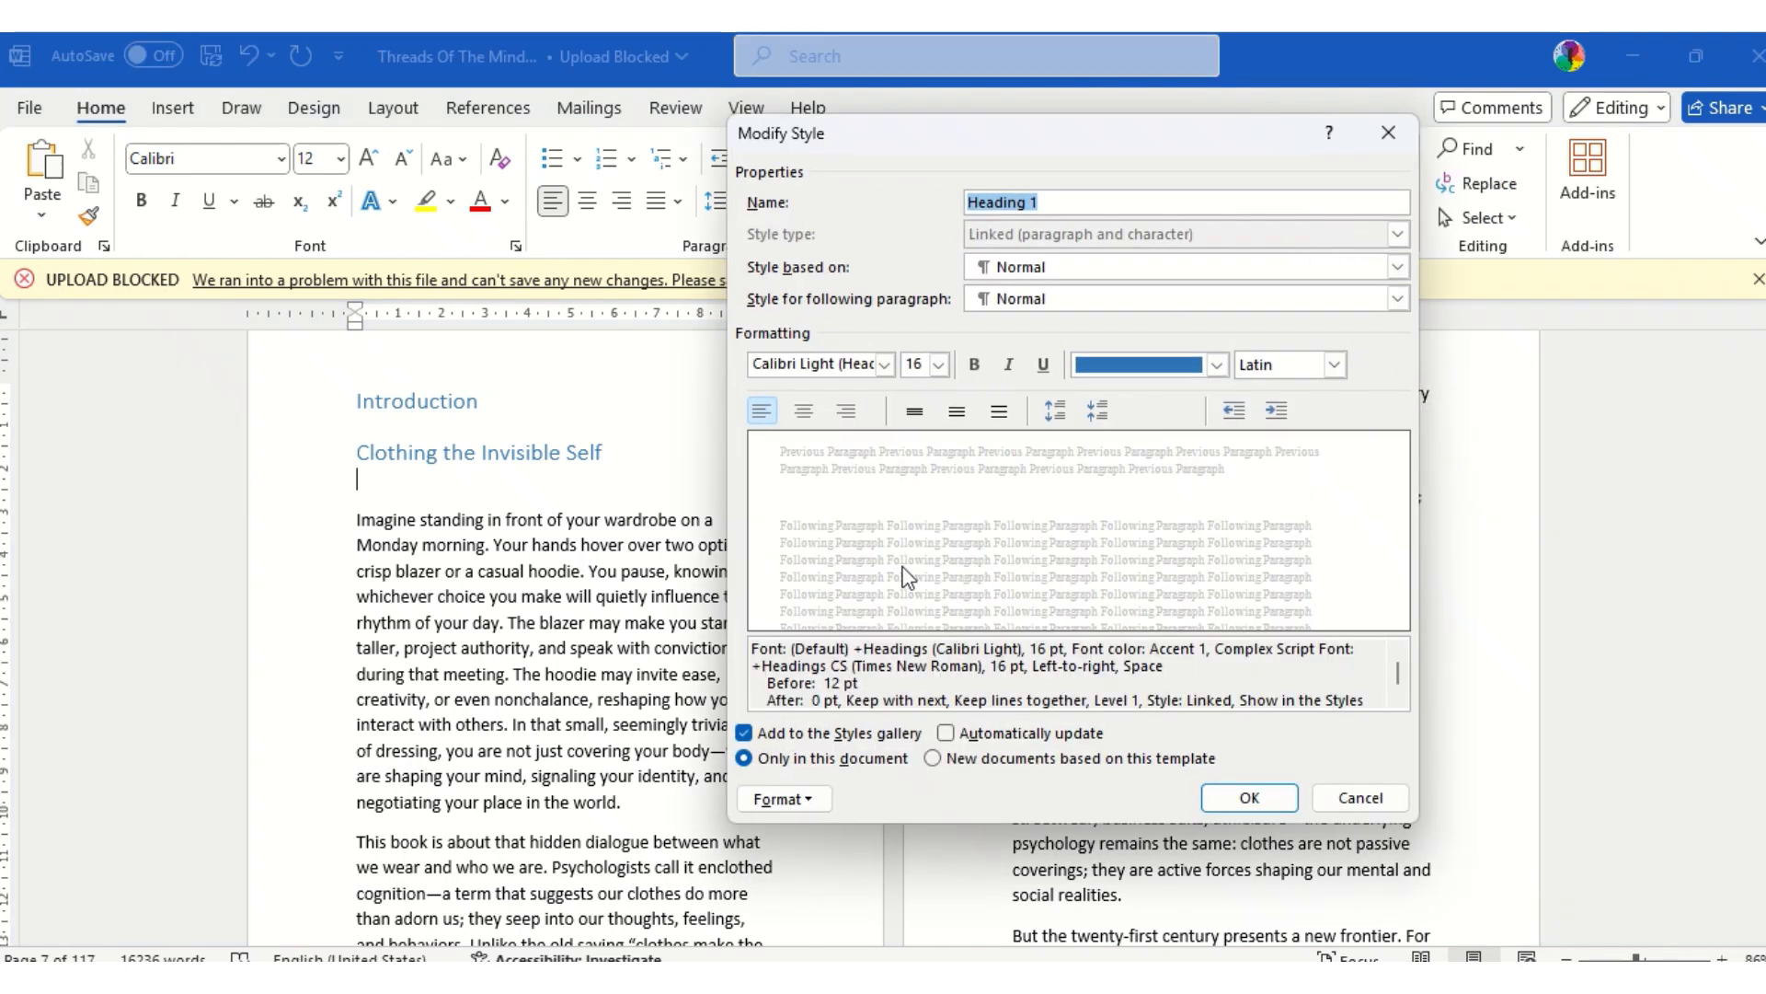
click(916, 364)
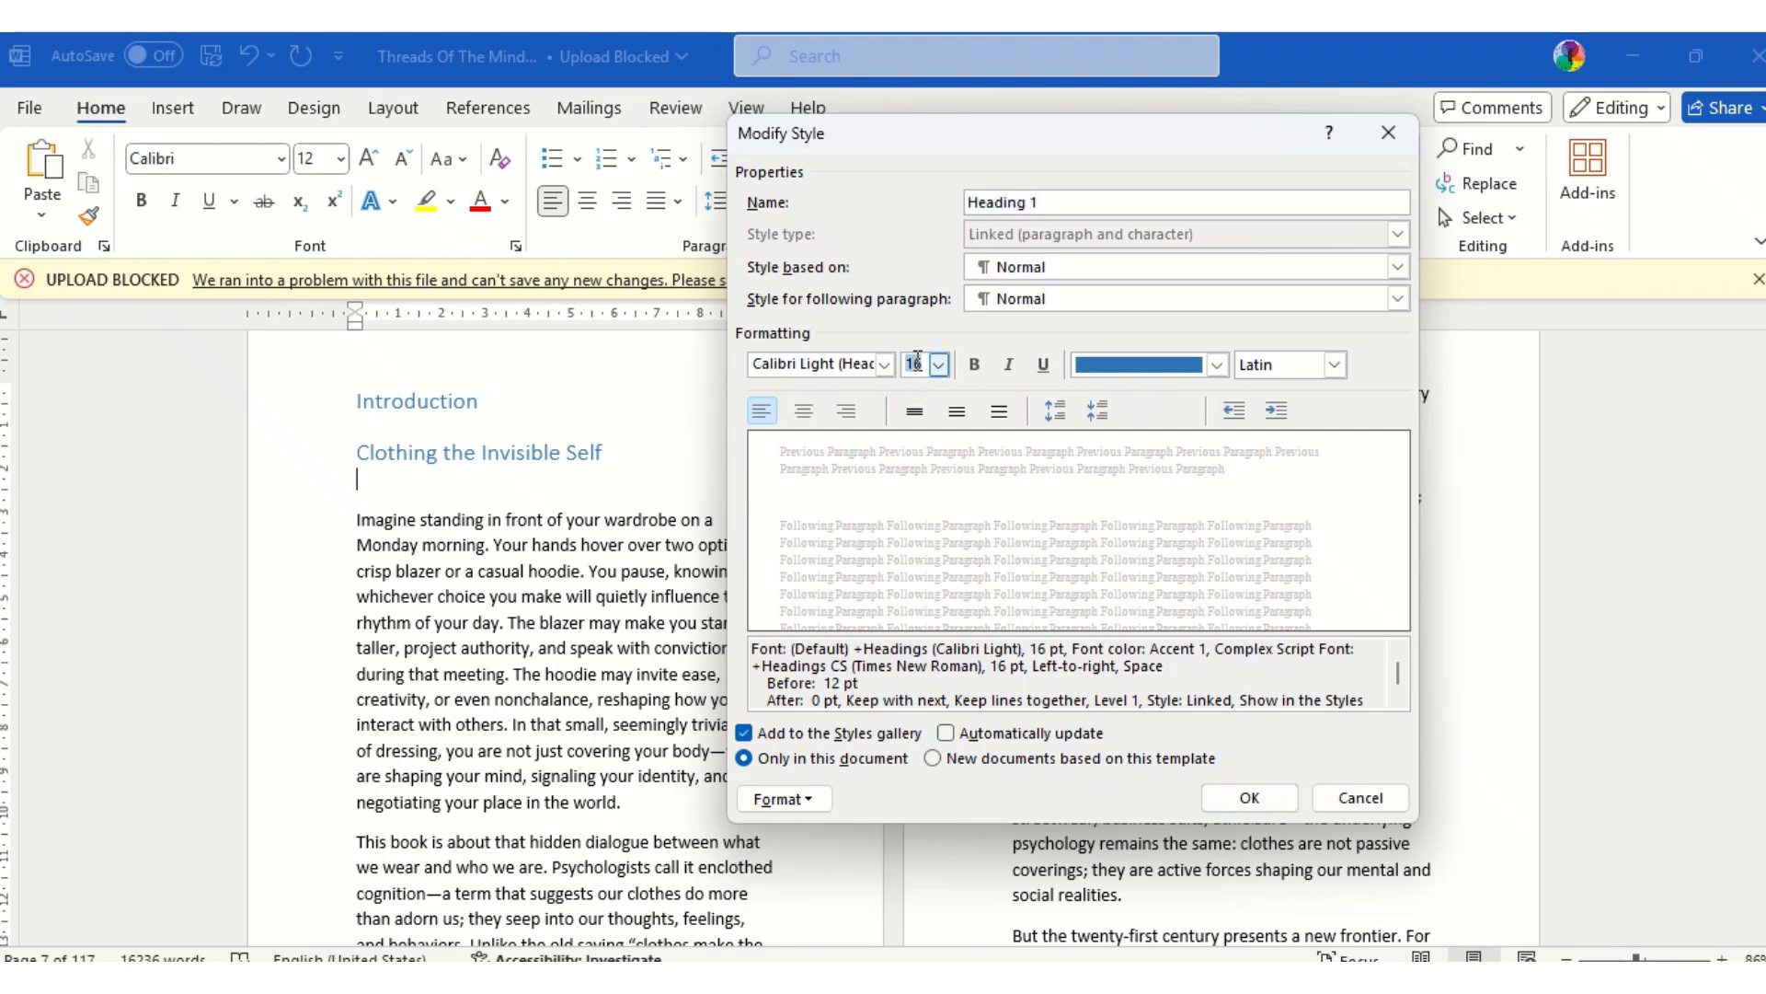
text(20)
click(975, 368)
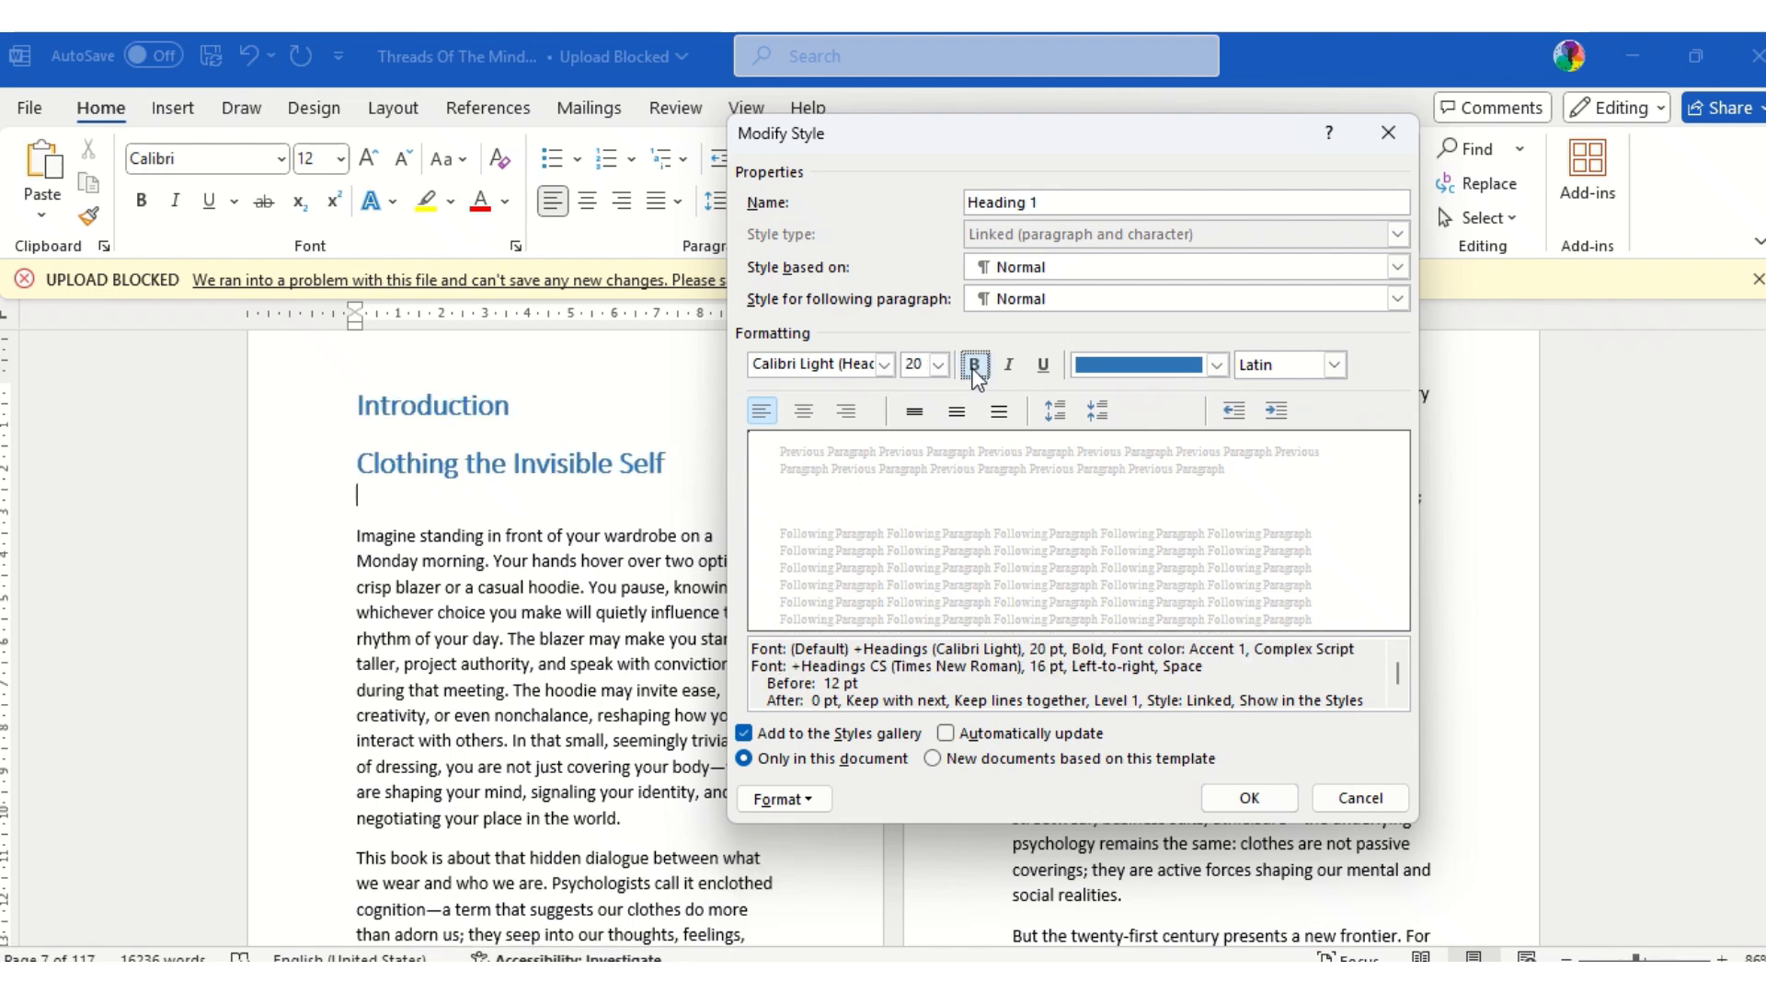
click(1219, 362)
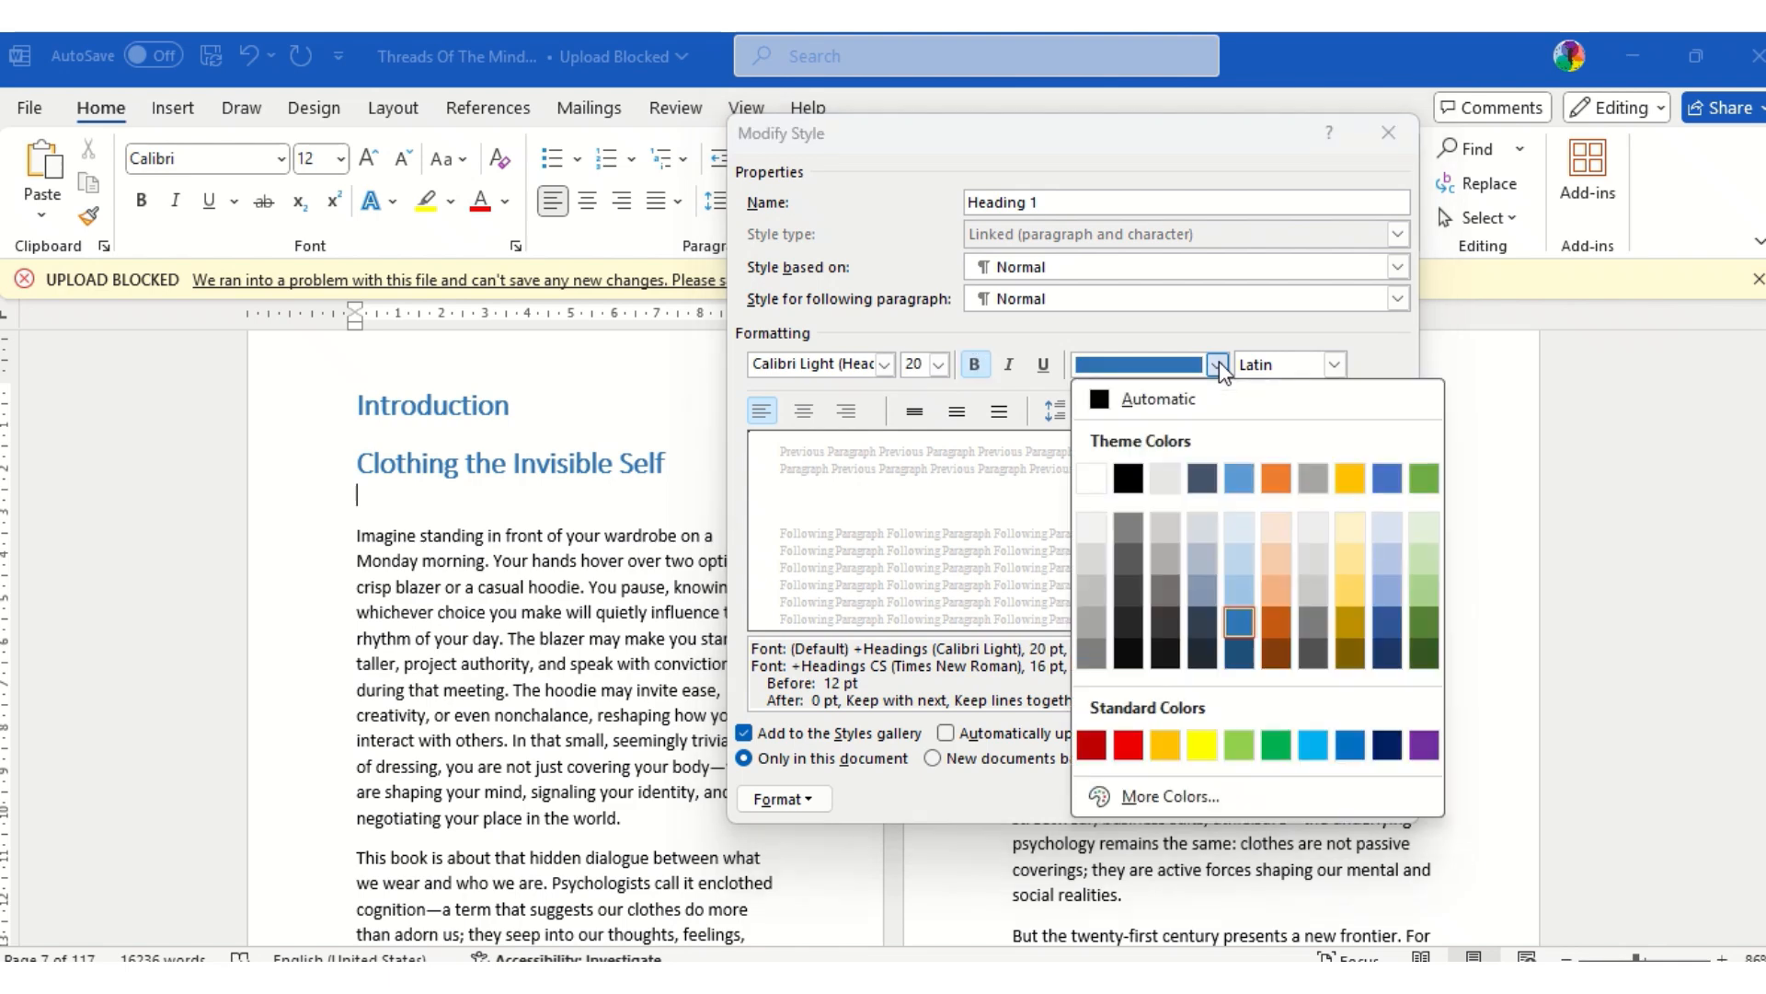
click(1129, 477)
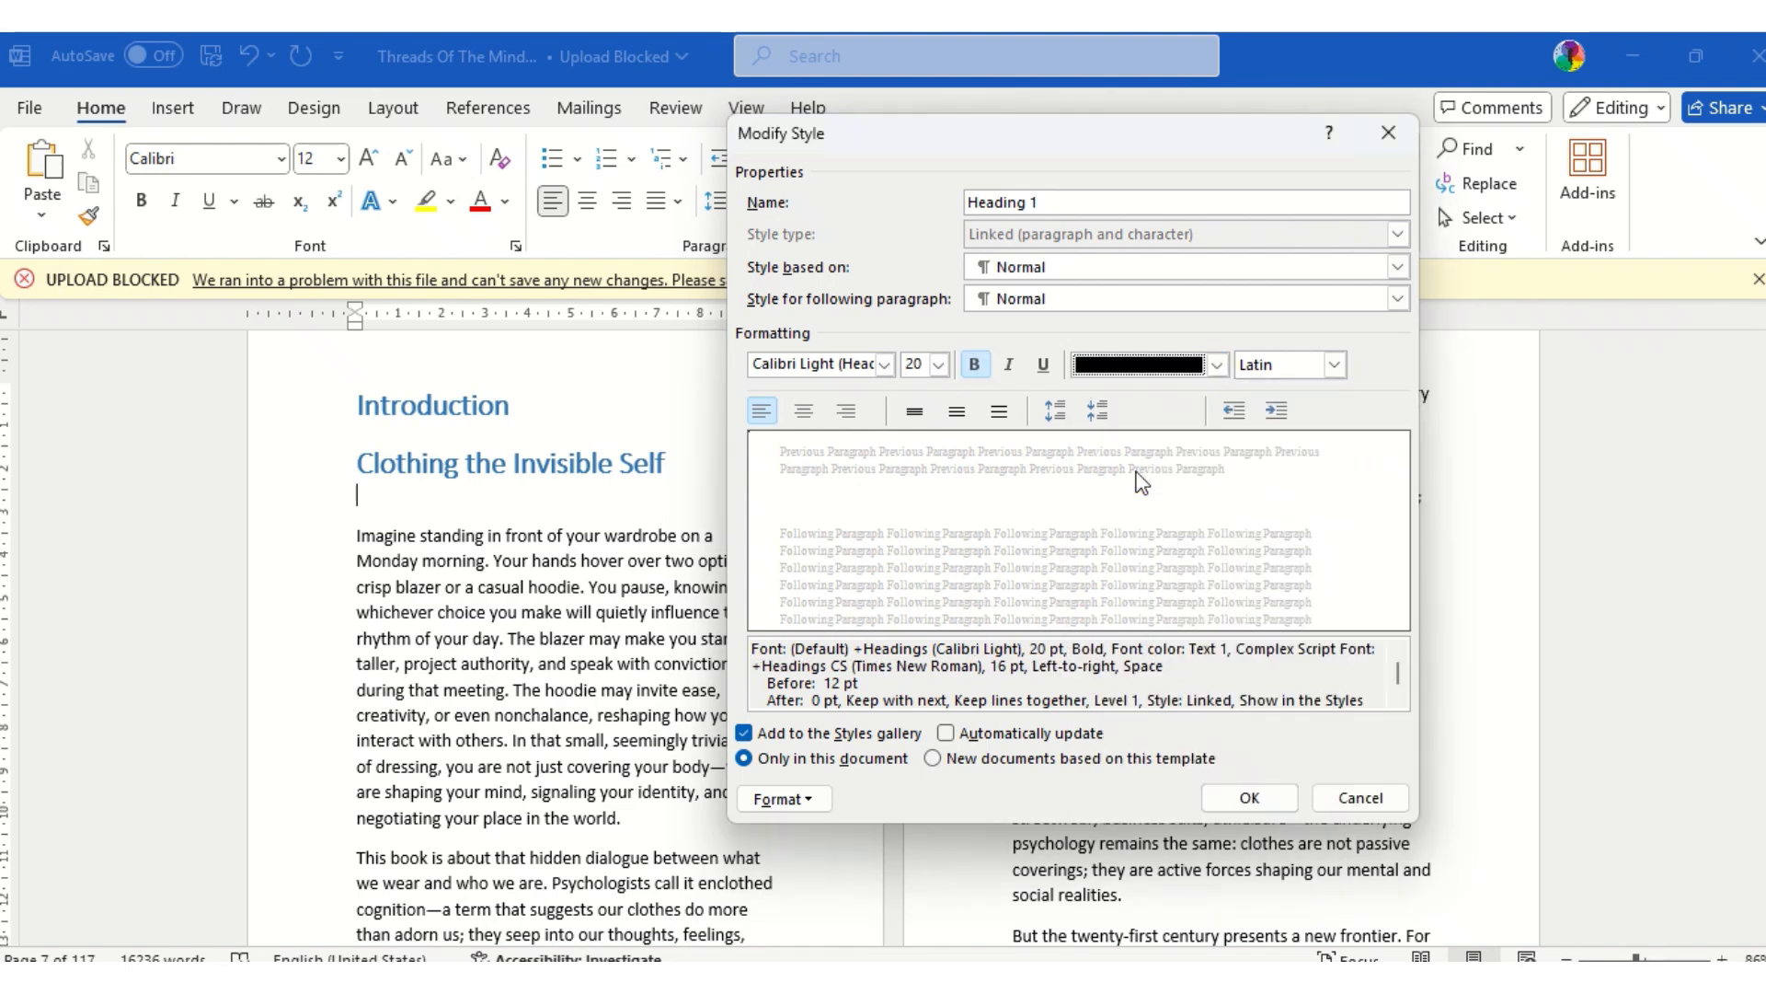
click(1255, 796)
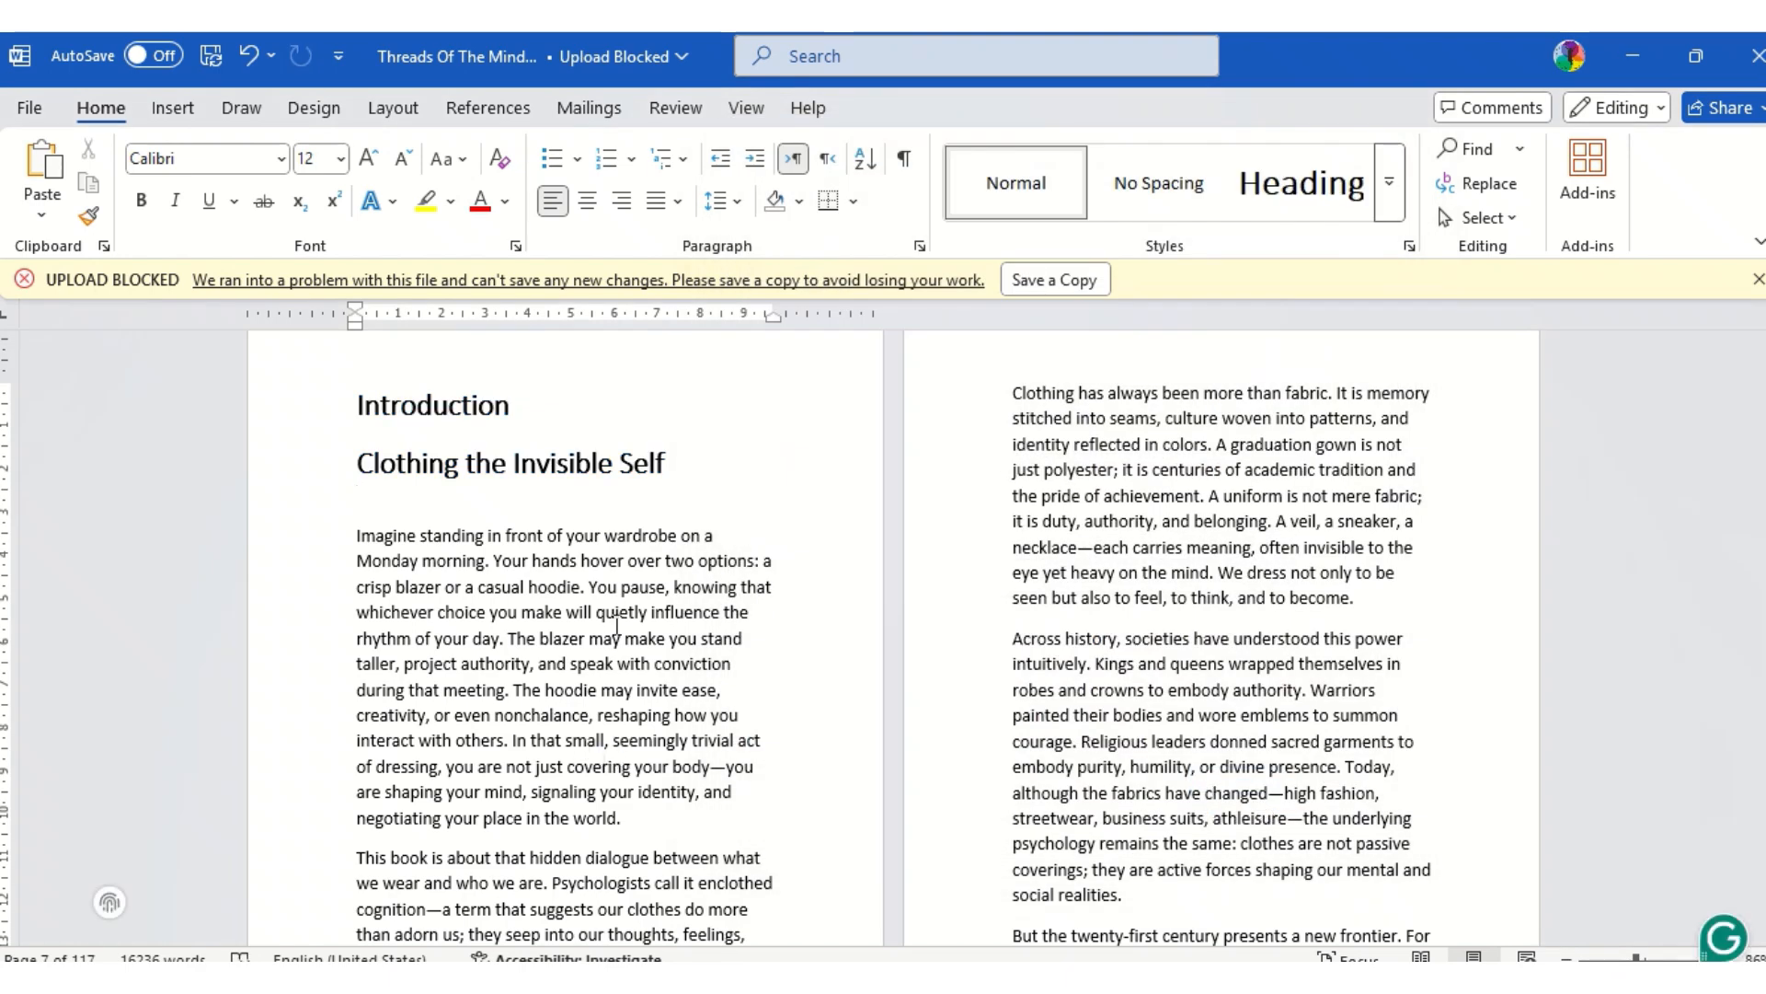
Insert a page break before the "Chapter 1" title so the chapter starts on a new page.
scroll(718, 688, down, 10)
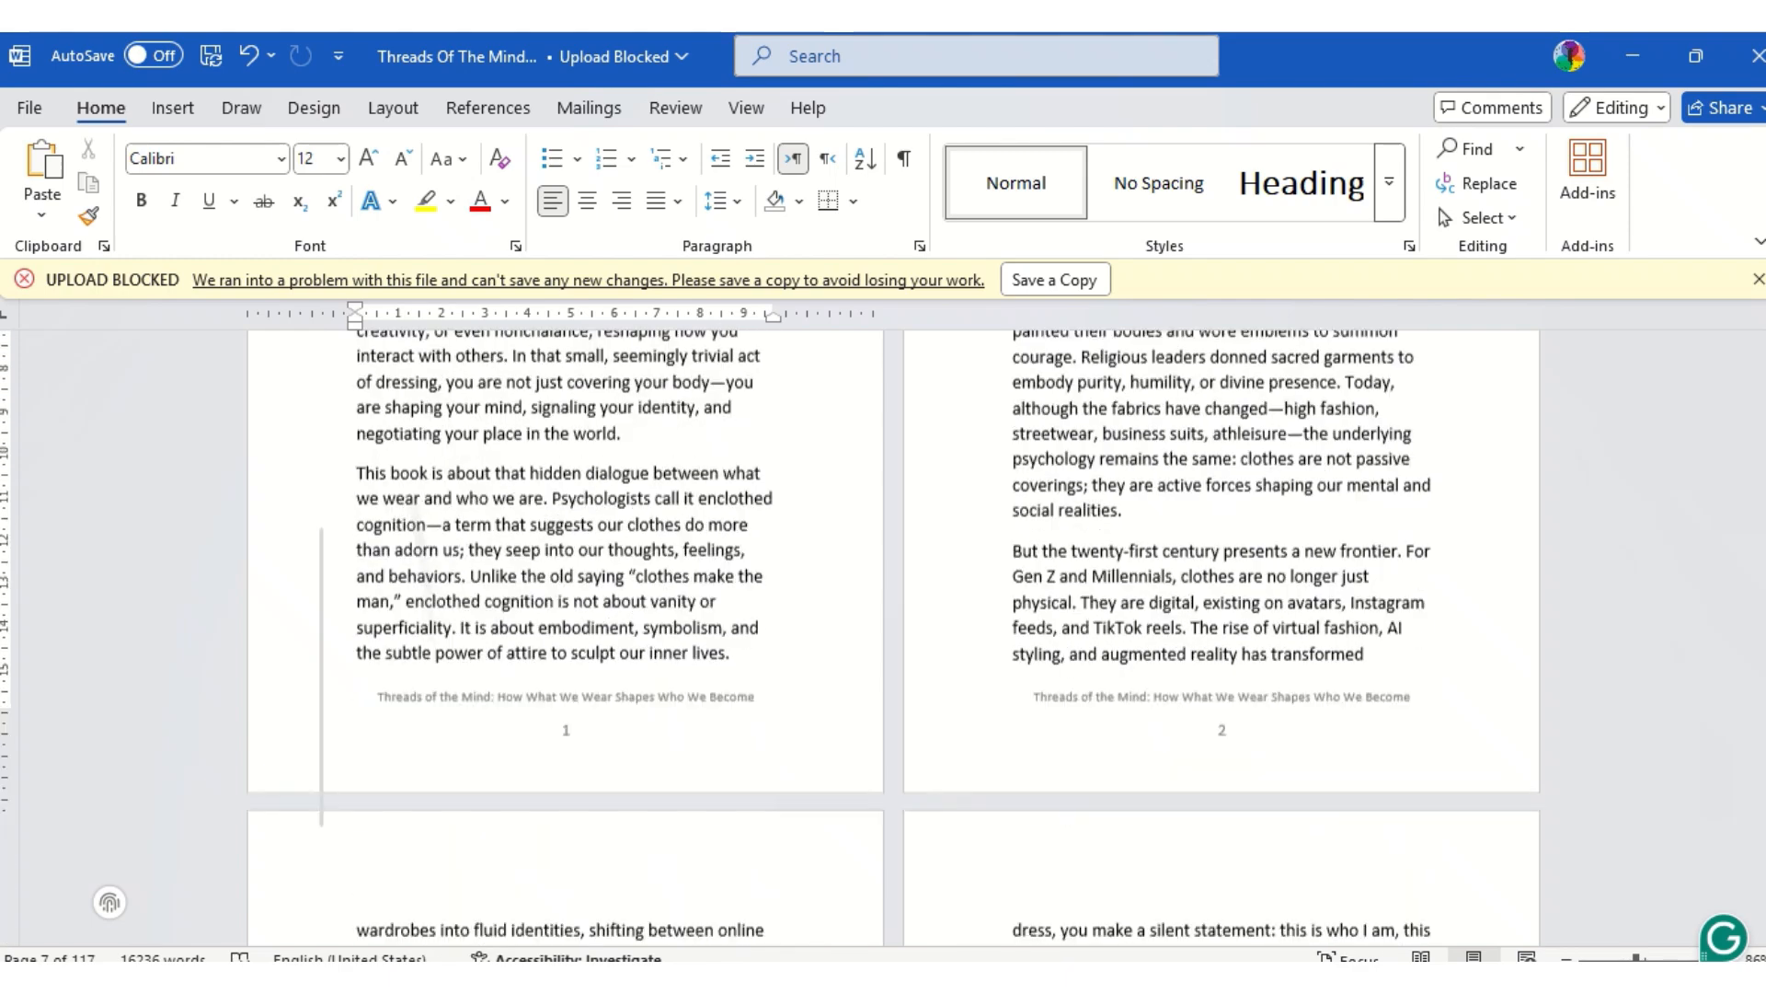
scroll(892, 638, down, 8)
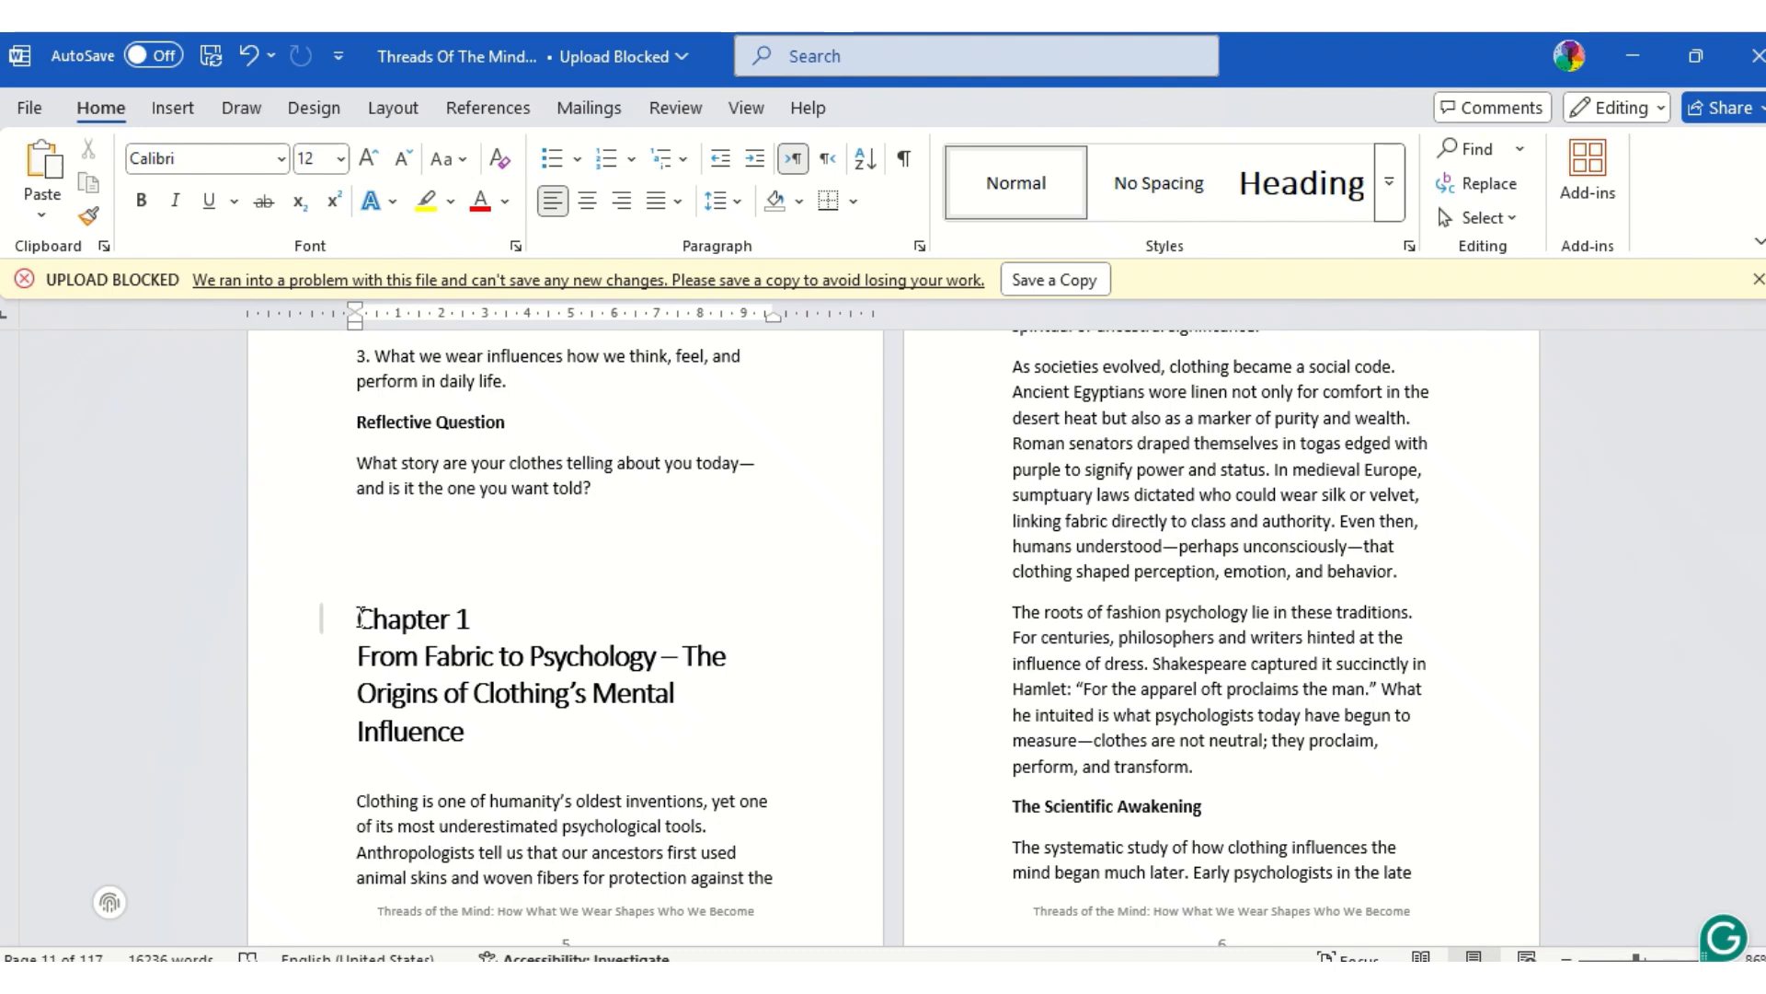
click(360, 618)
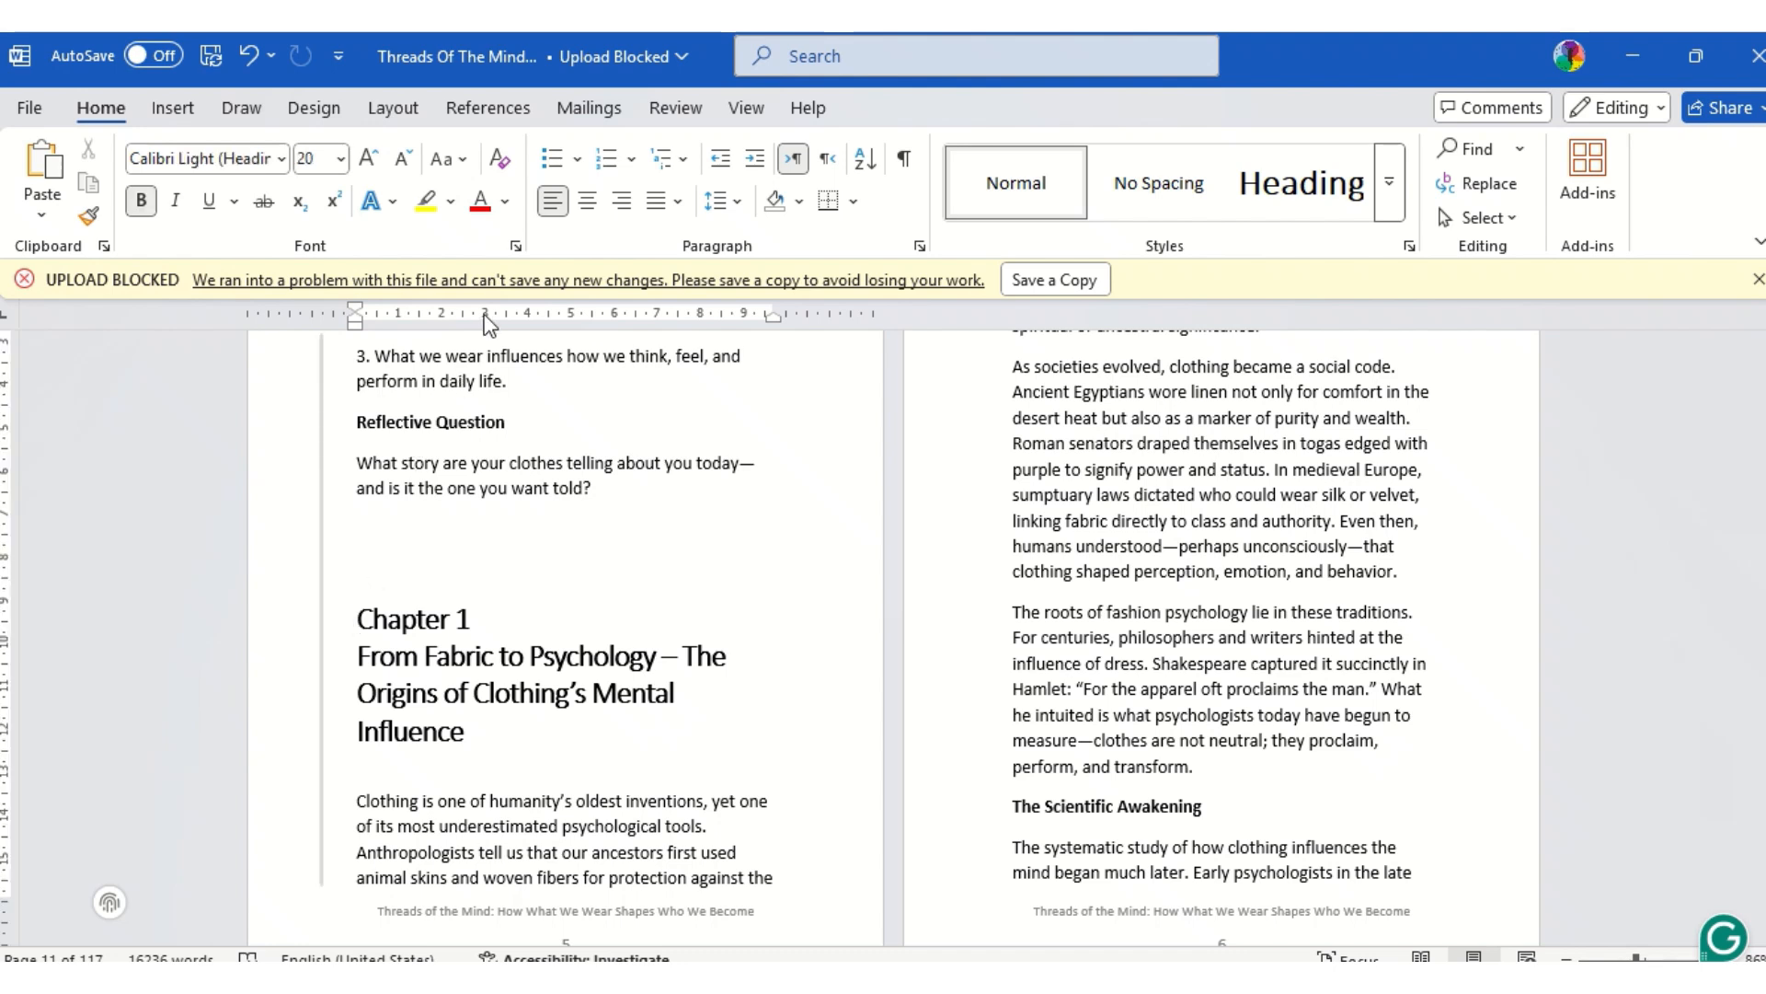
click(394, 112)
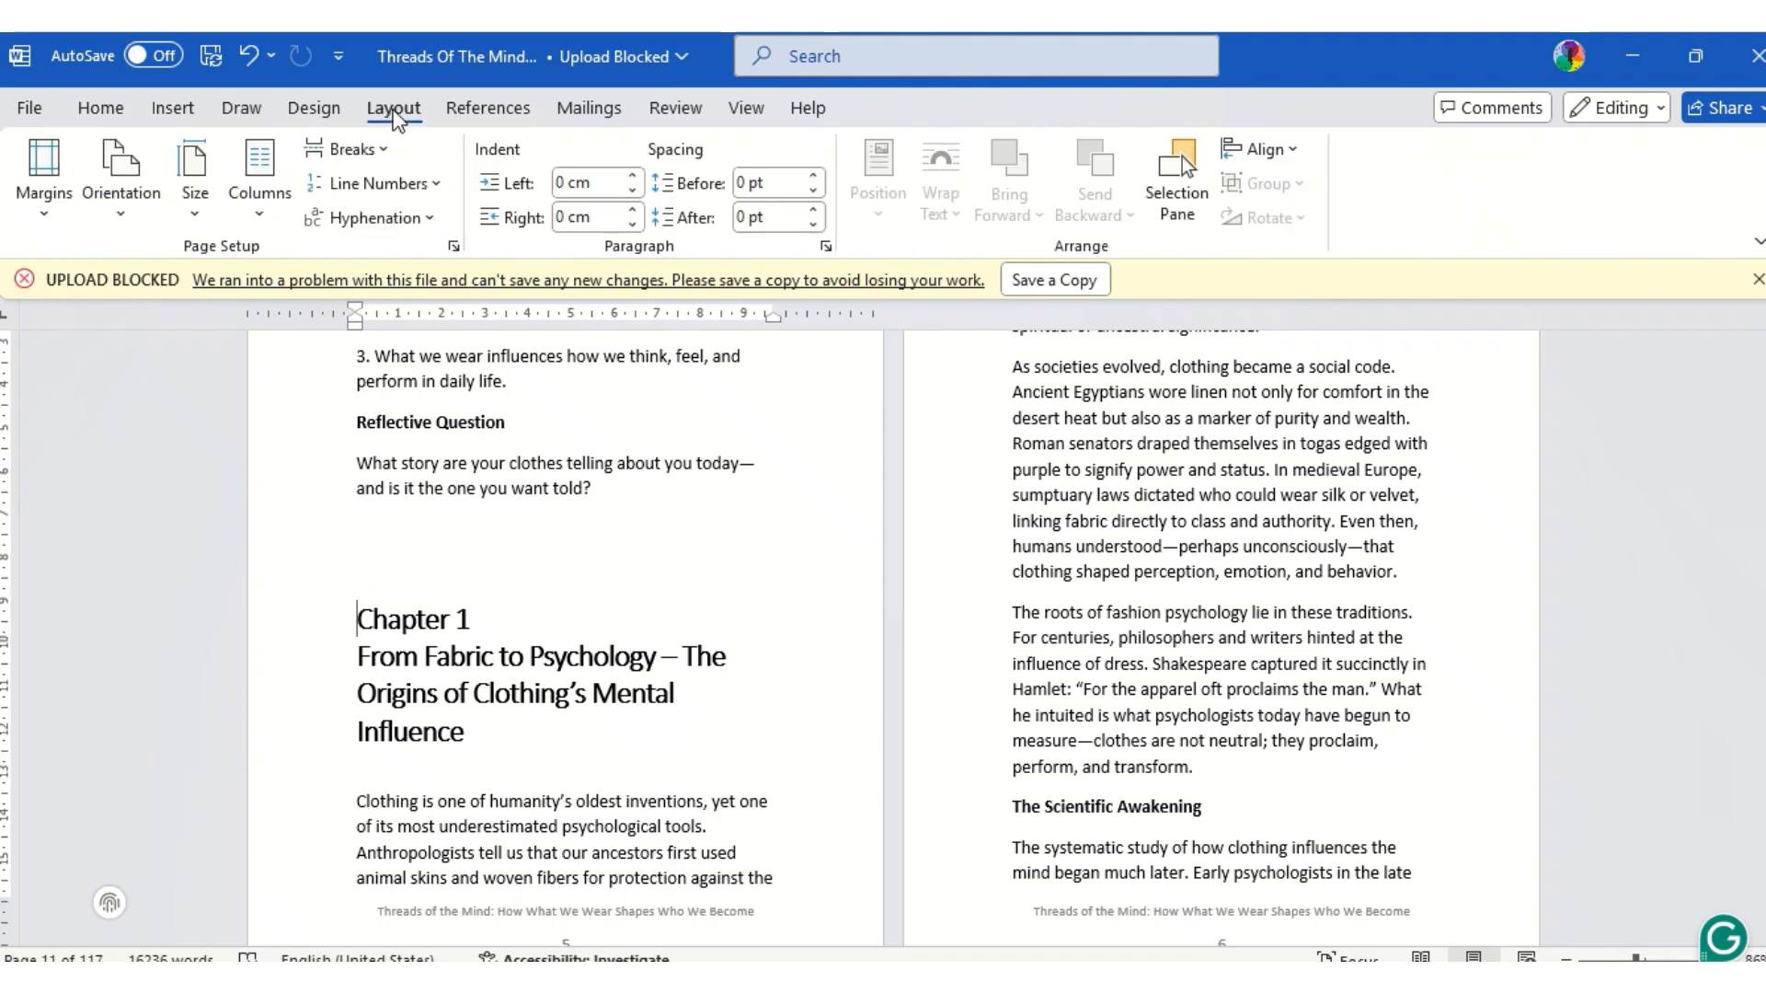
click(386, 151)
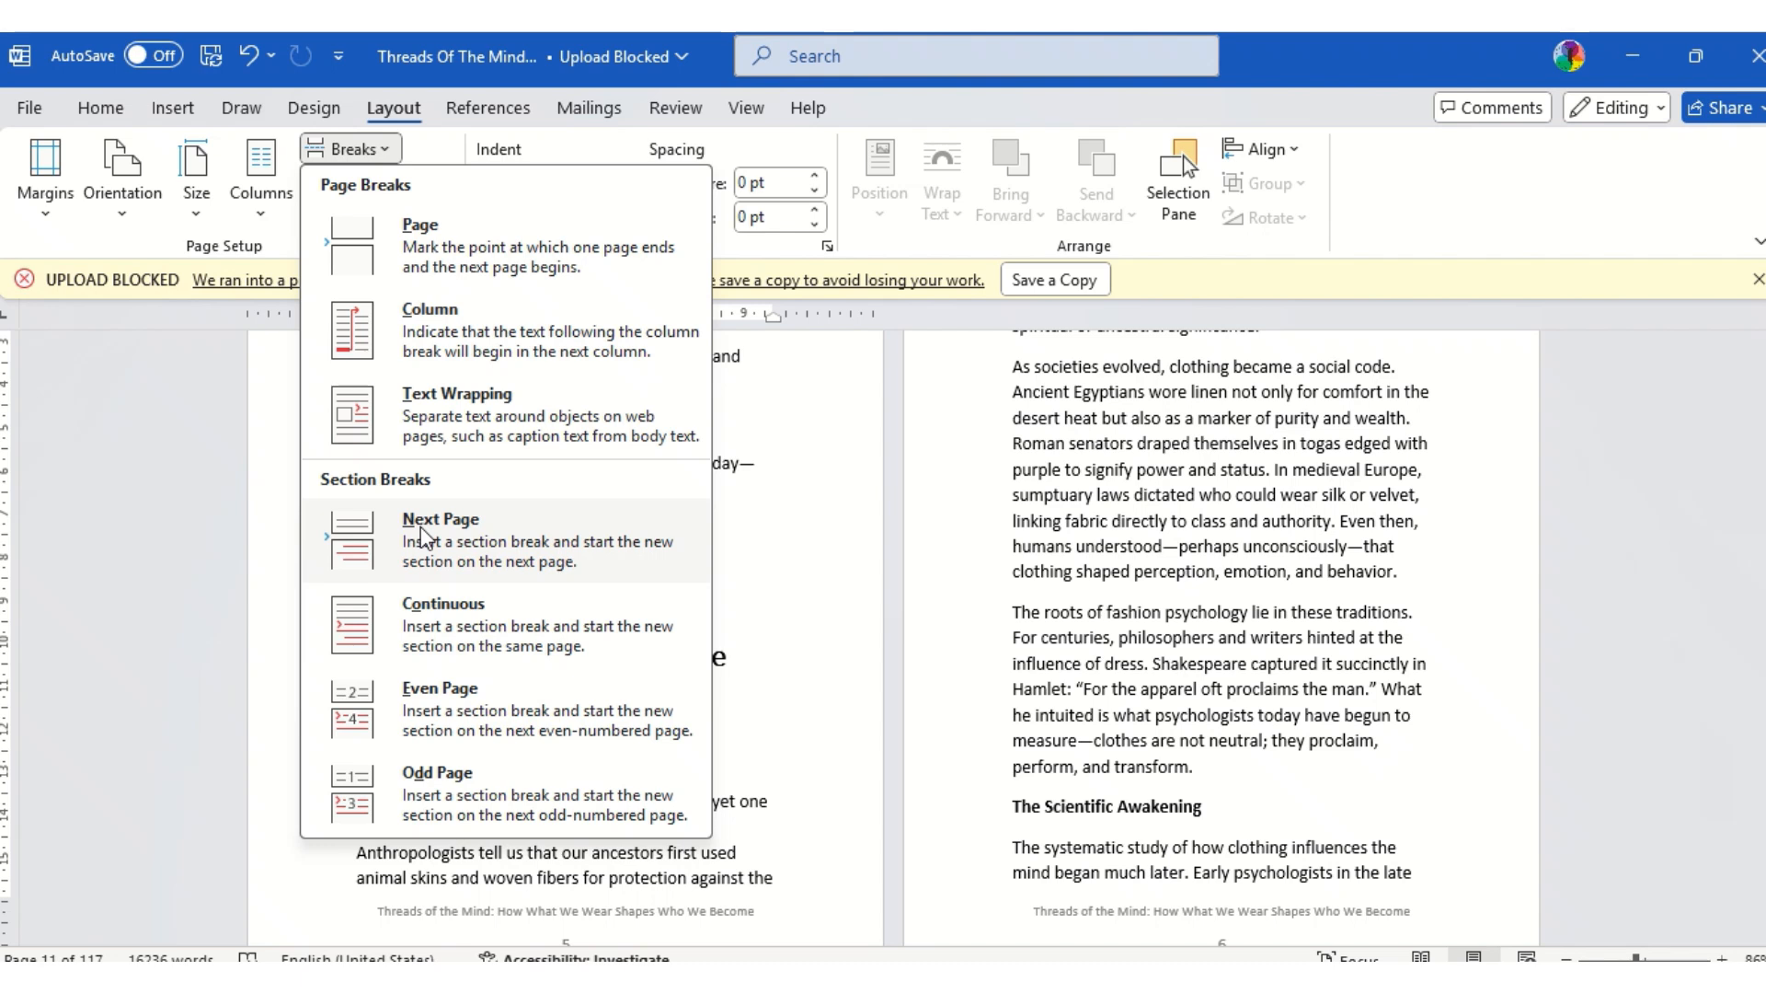
click(437, 267)
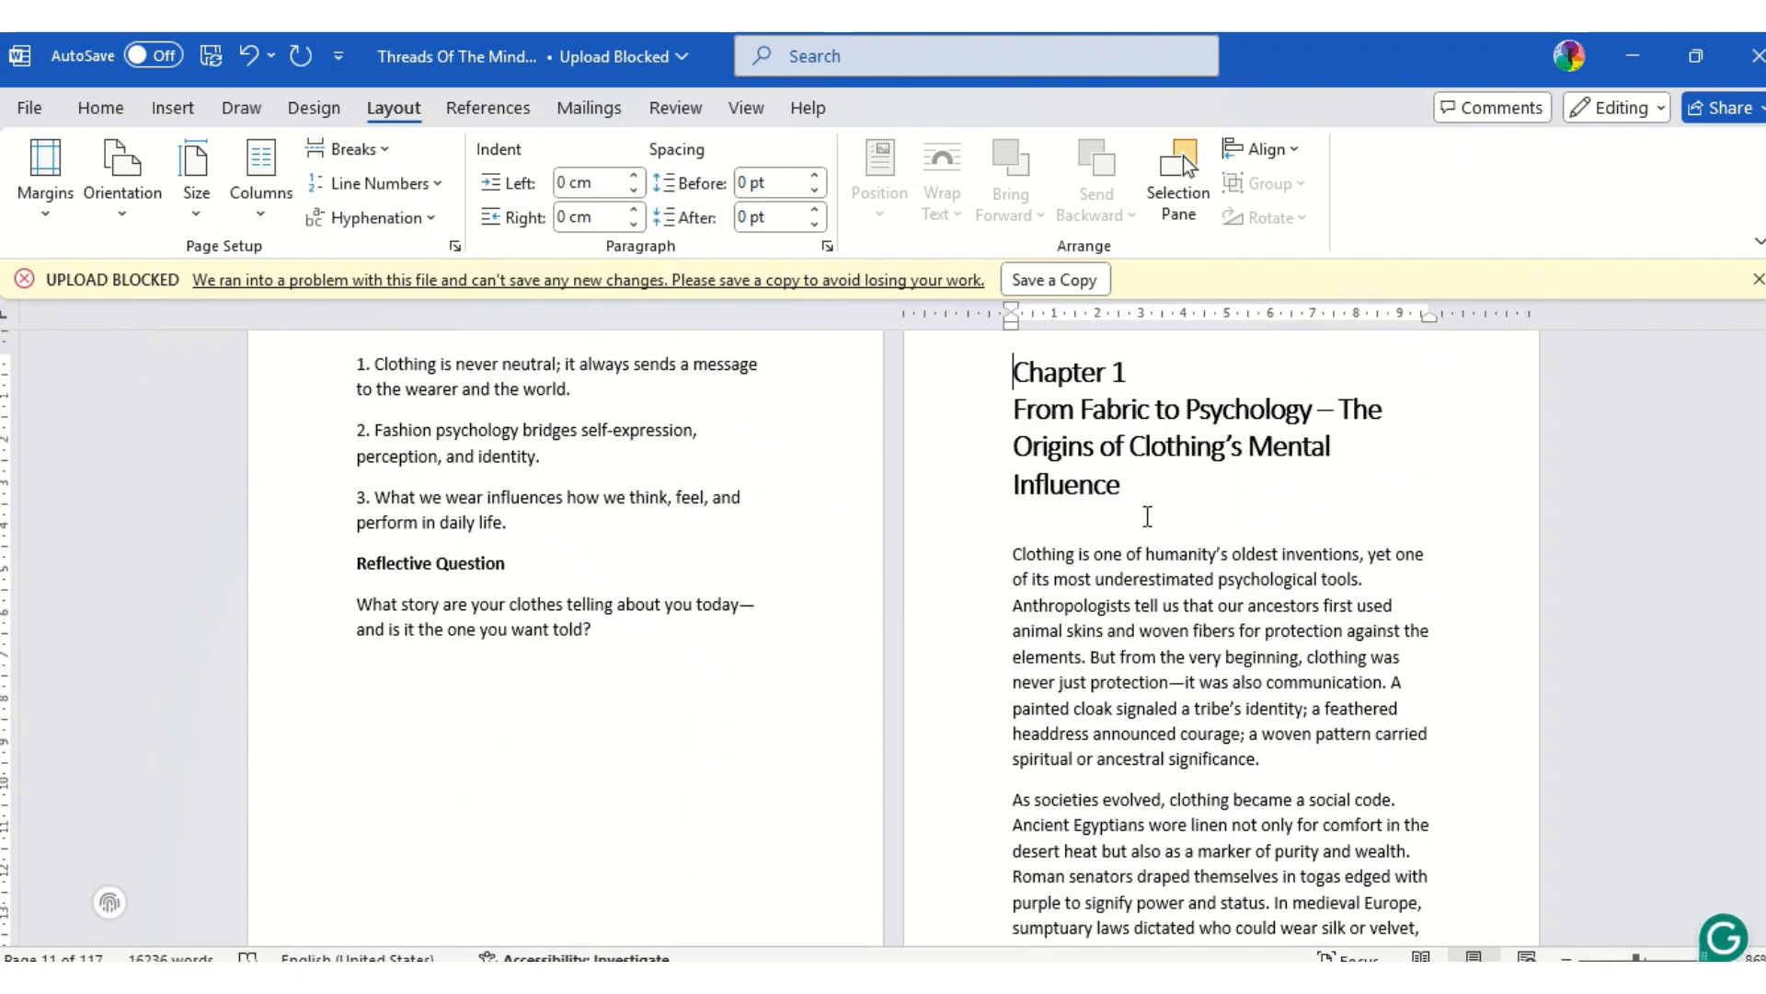
Apply the Heading 1 style to the "Chapter 1" and "From Fabric to Psychology – The Origins of Clothing's Mental Influence" title lines.
click(1123, 482)
drag(1124, 482, 1024, 386)
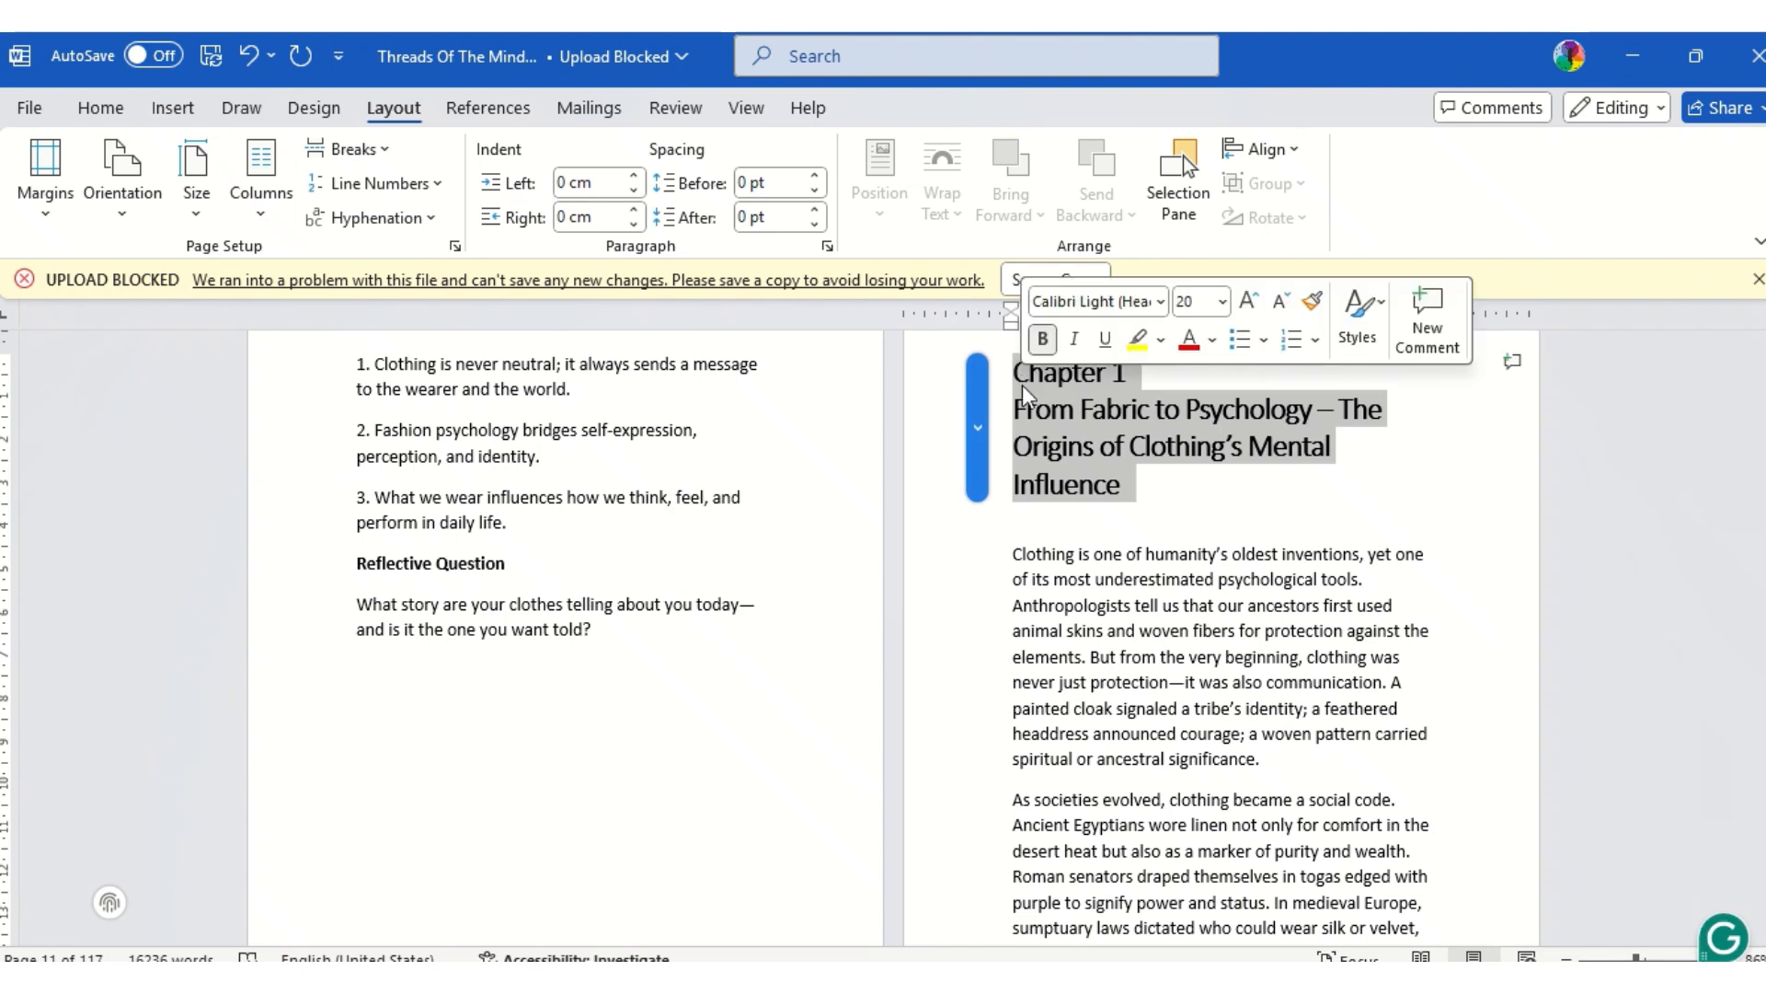
click(106, 115)
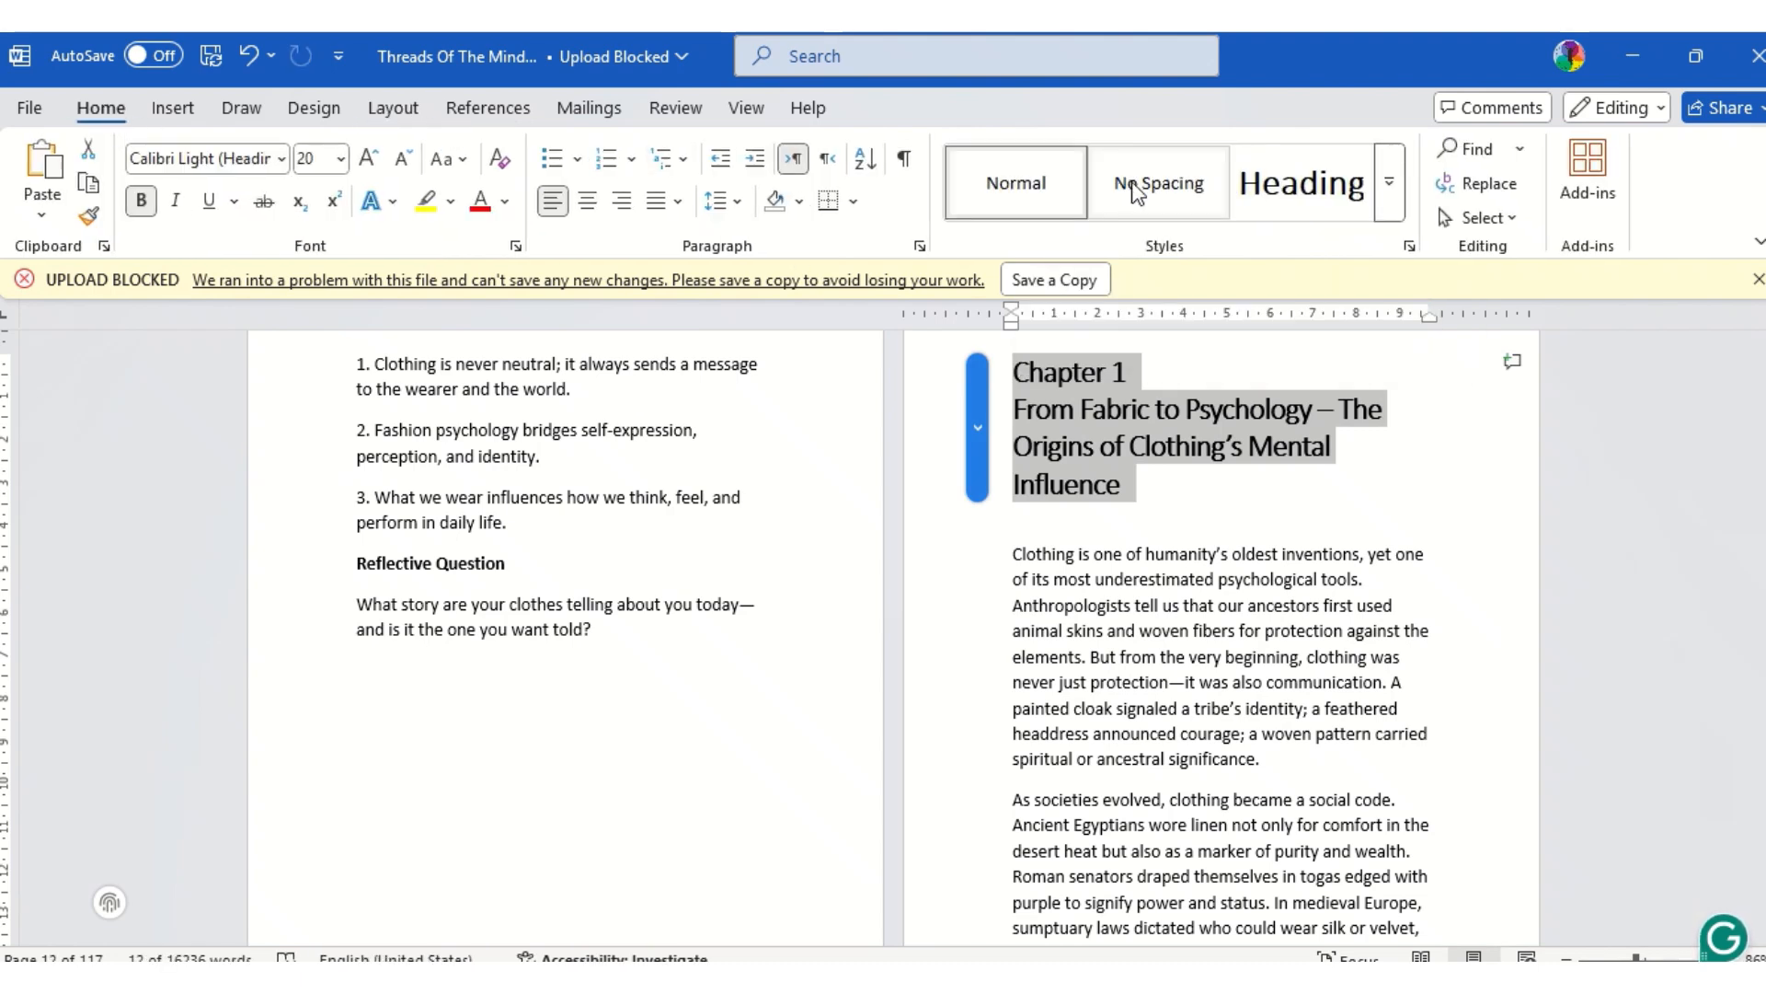
click(1310, 190)
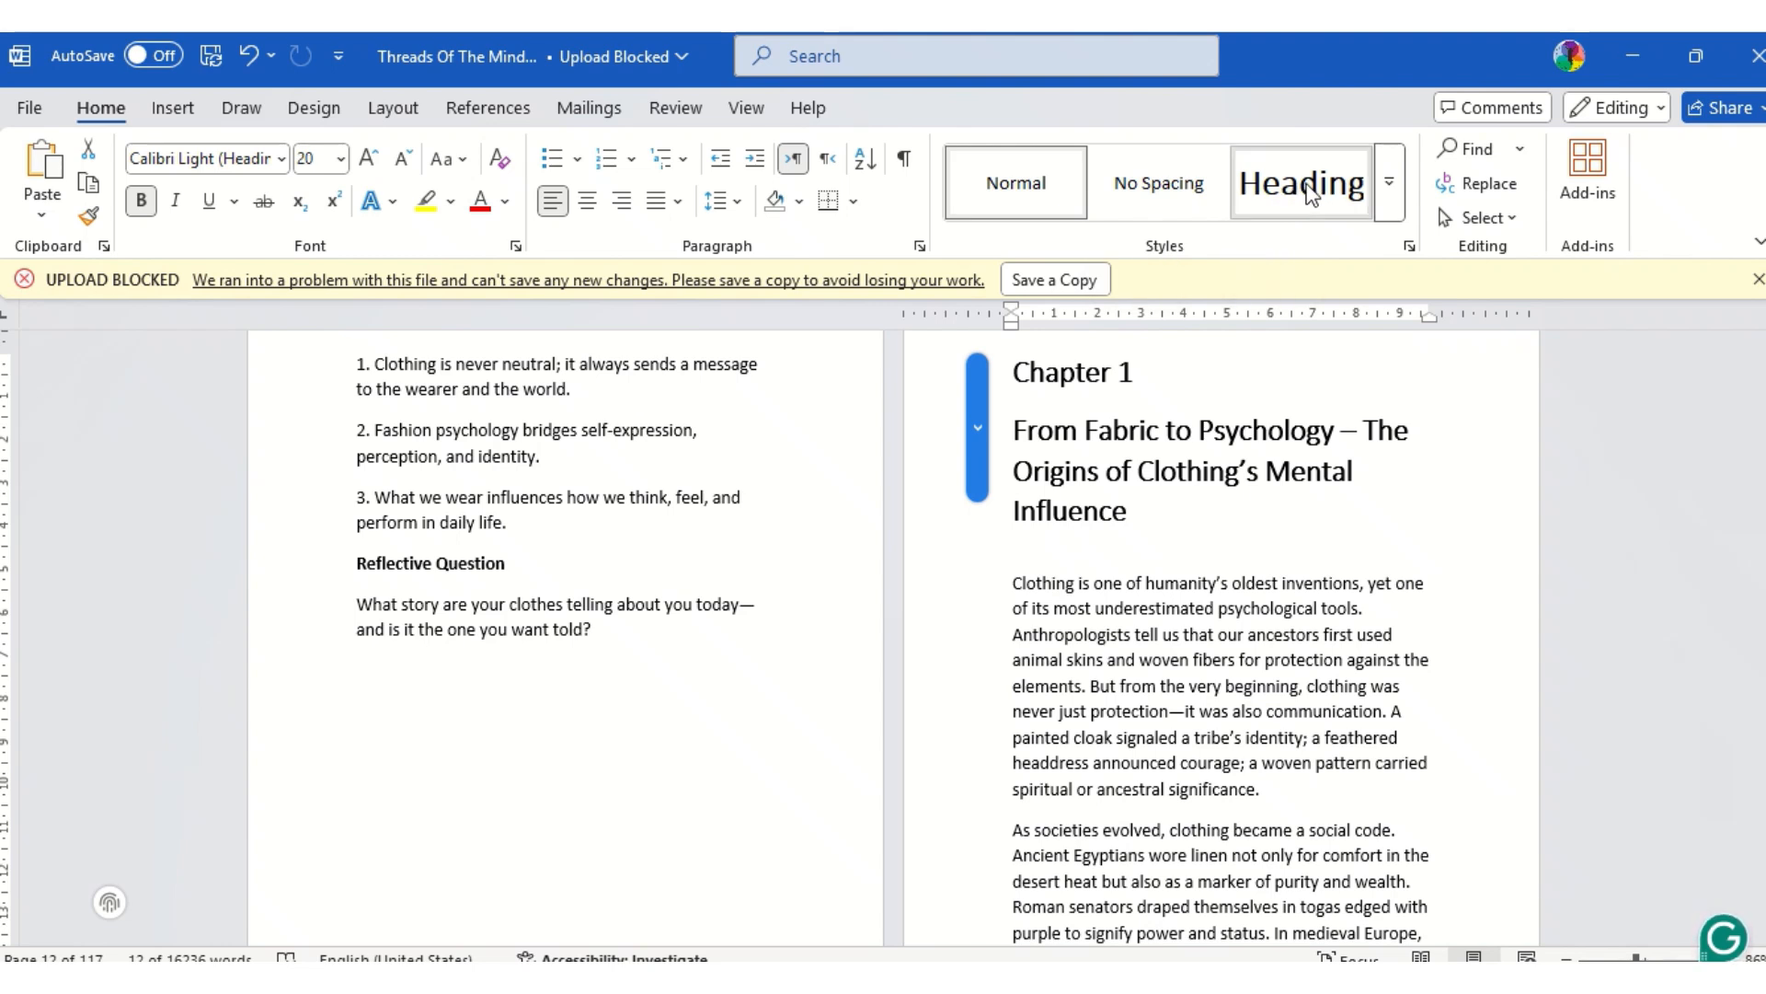
click(1153, 579)
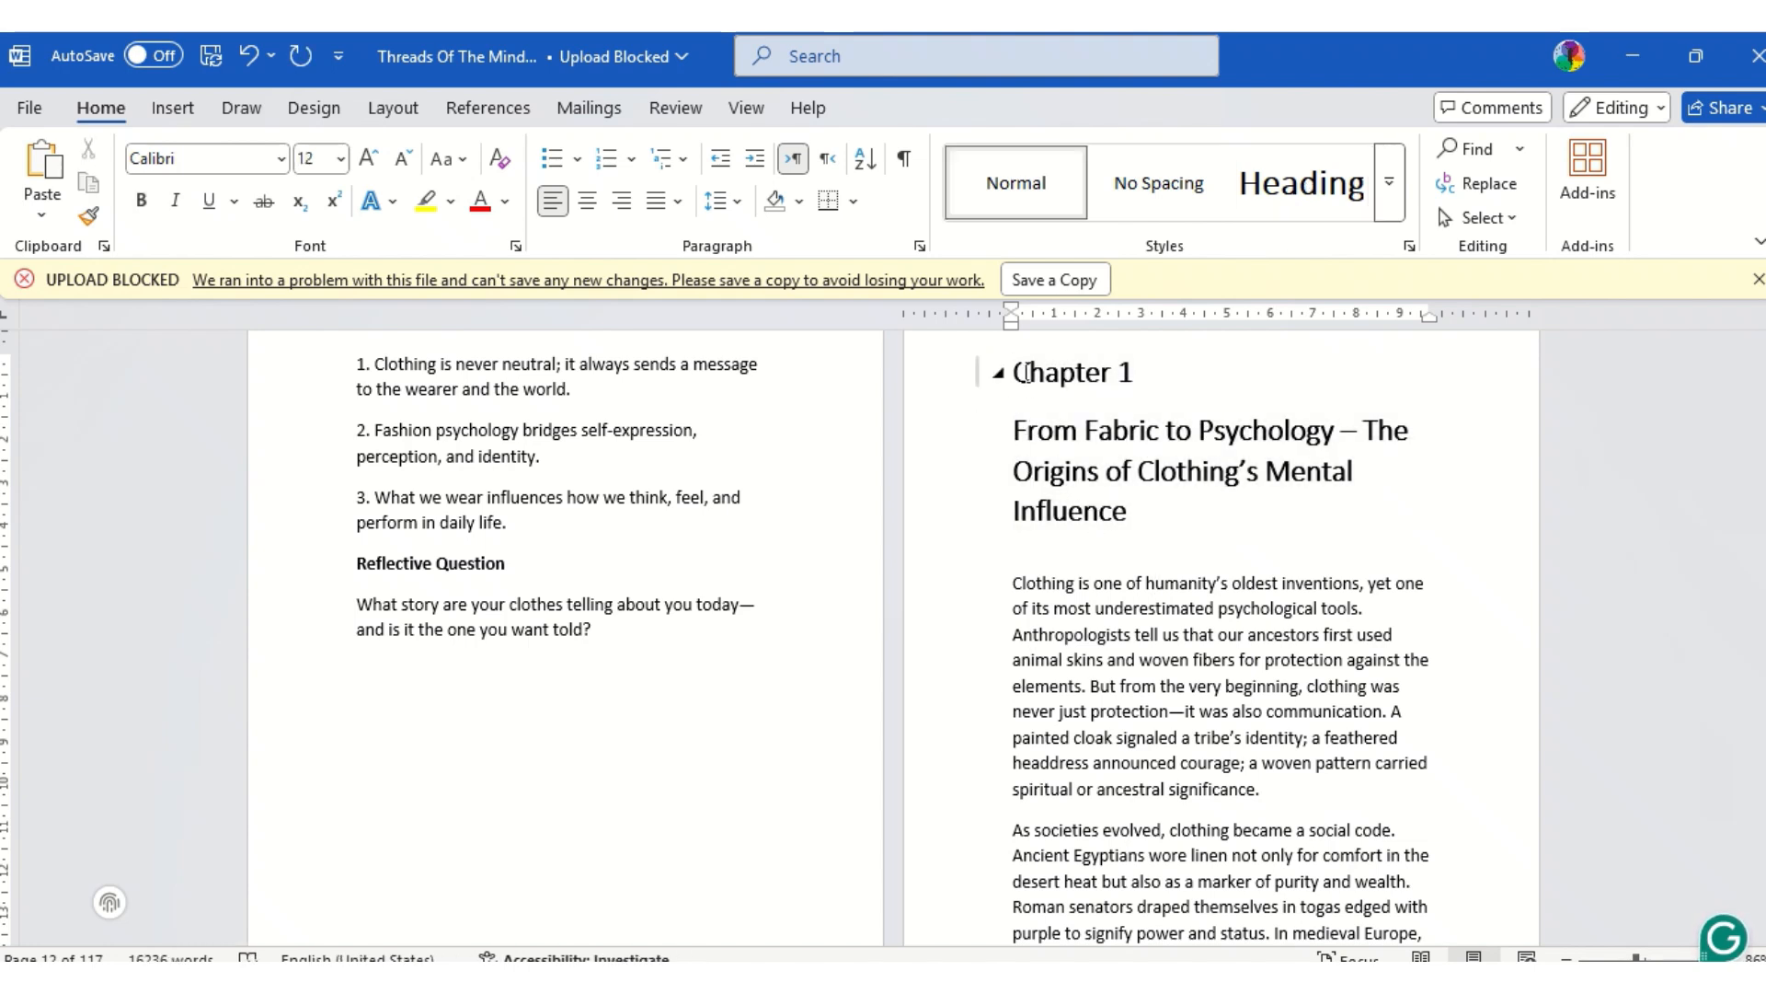
click(1277, 195)
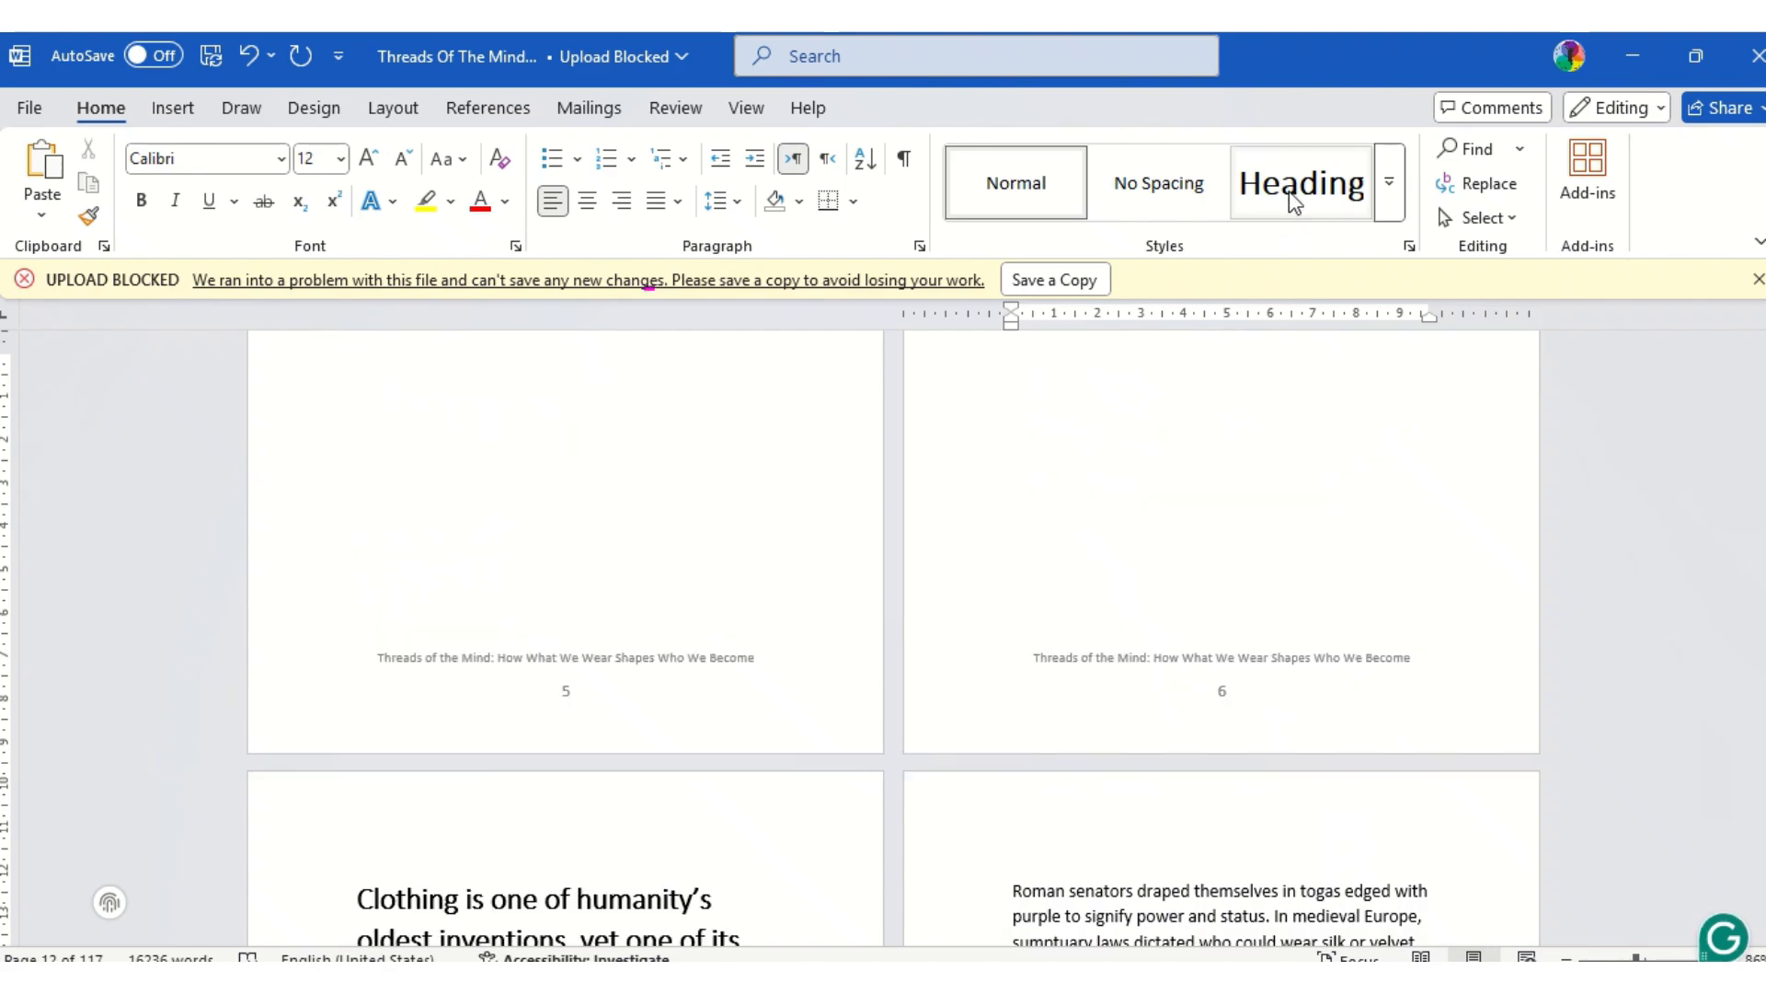
key(ctrl+z)
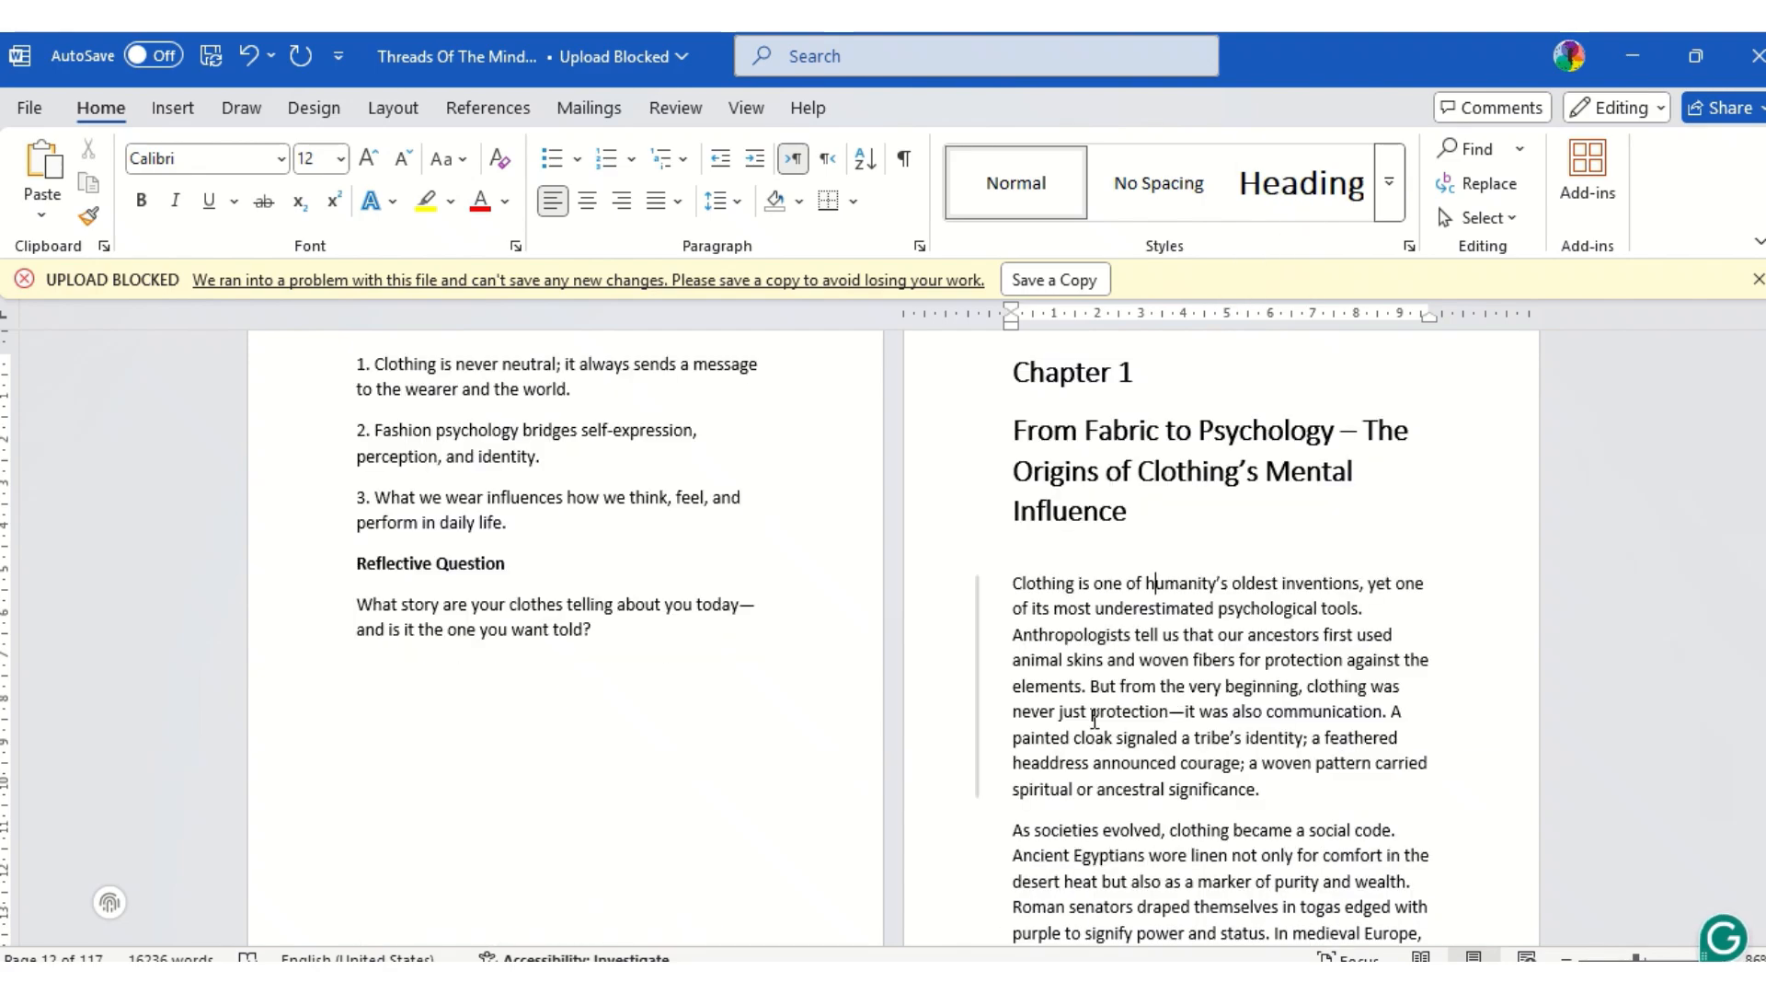
Insert a page break before the "Chapter 2" title that follows the Reflective Question at the end of Chapter 1.
scroll(892, 638, down, 10)
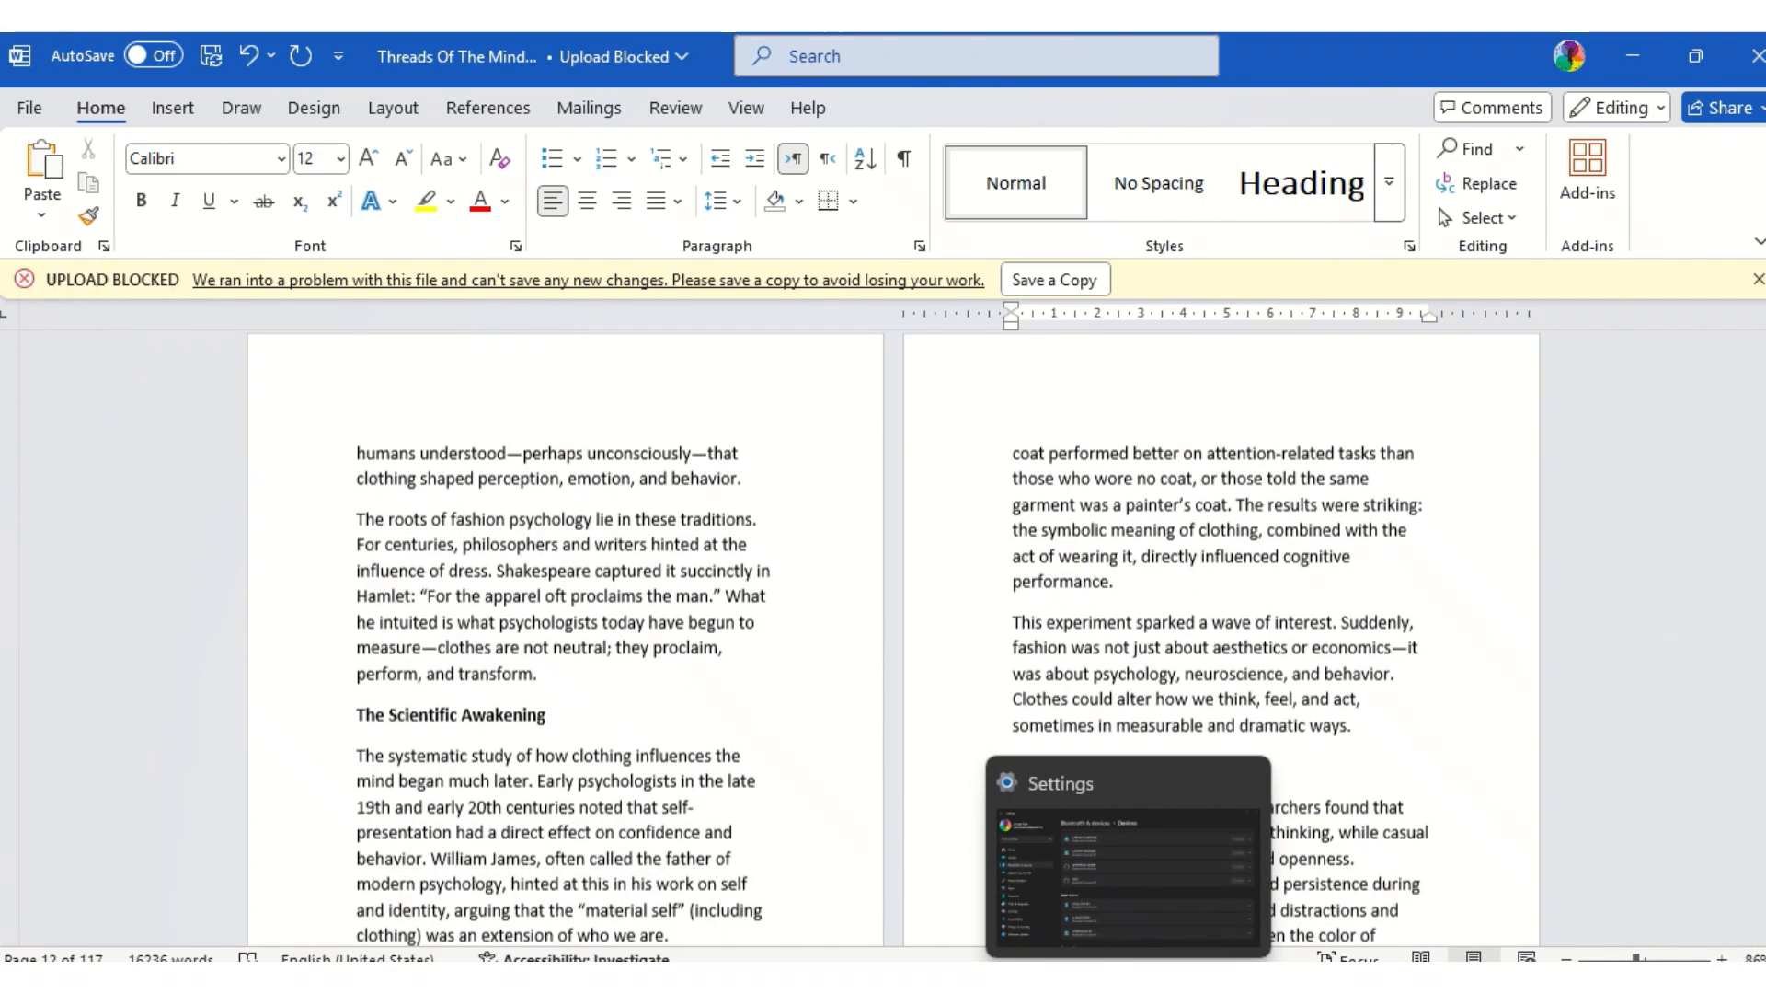
scroll(892, 638, down, 15)
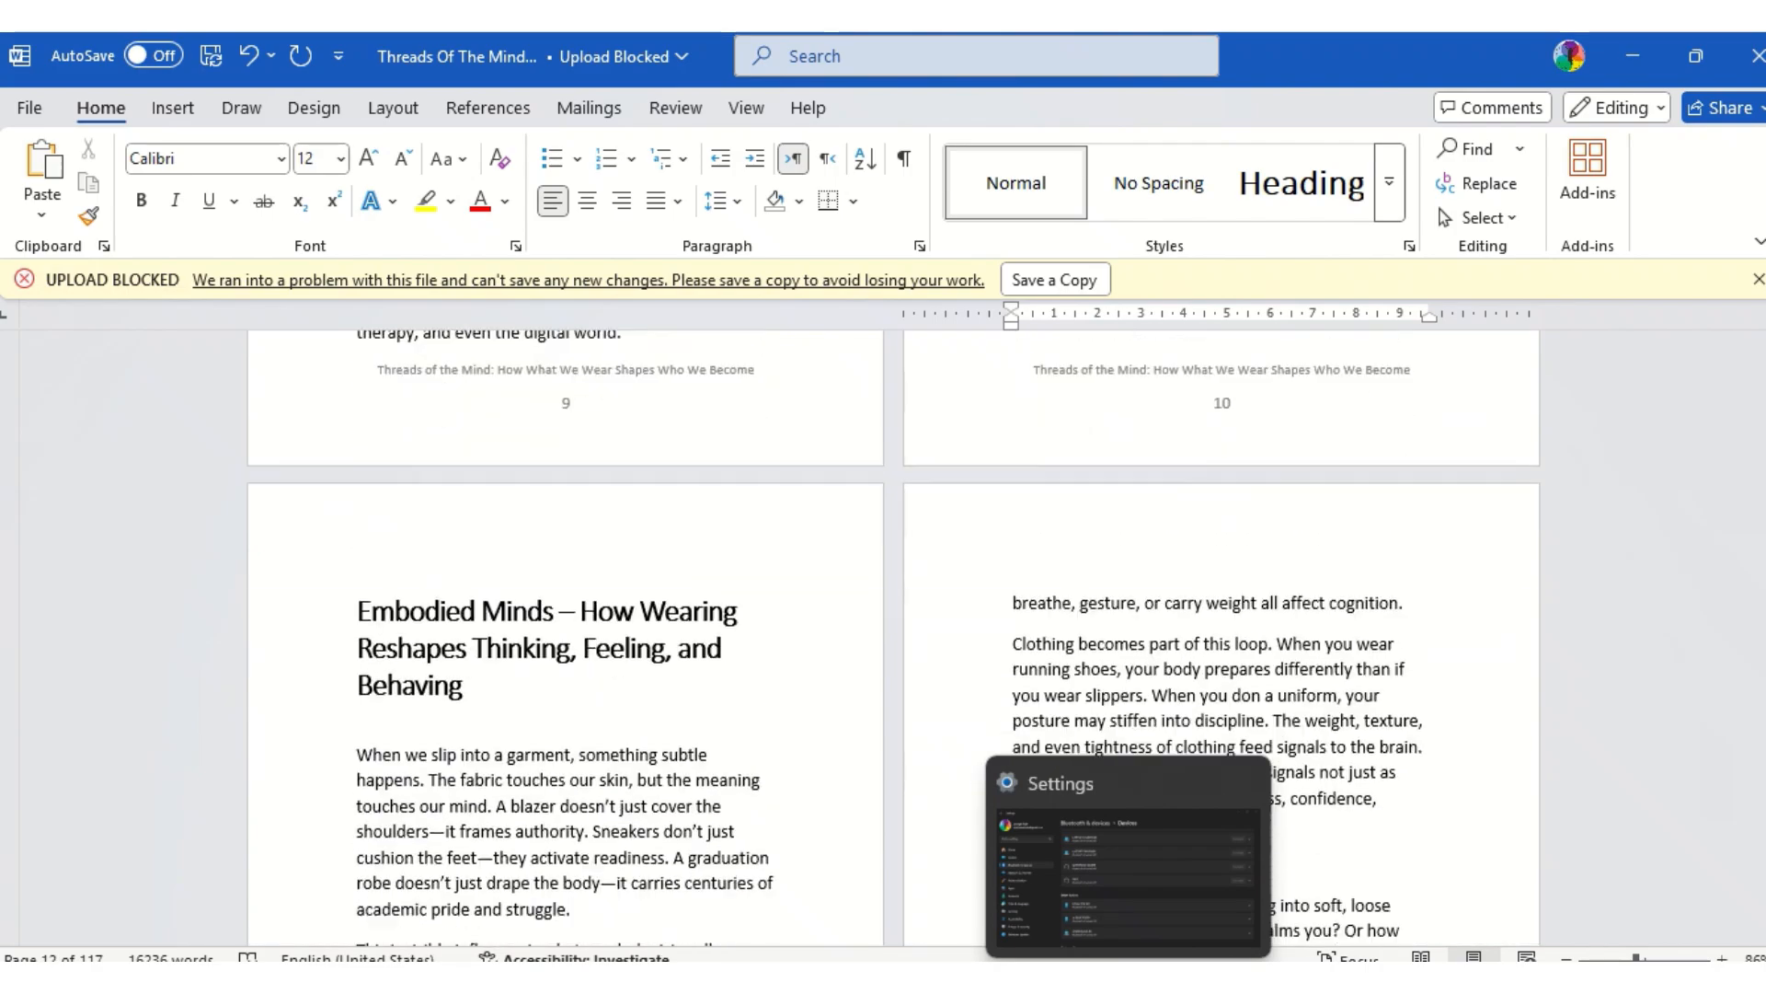
scroll(893, 638, down, 15)
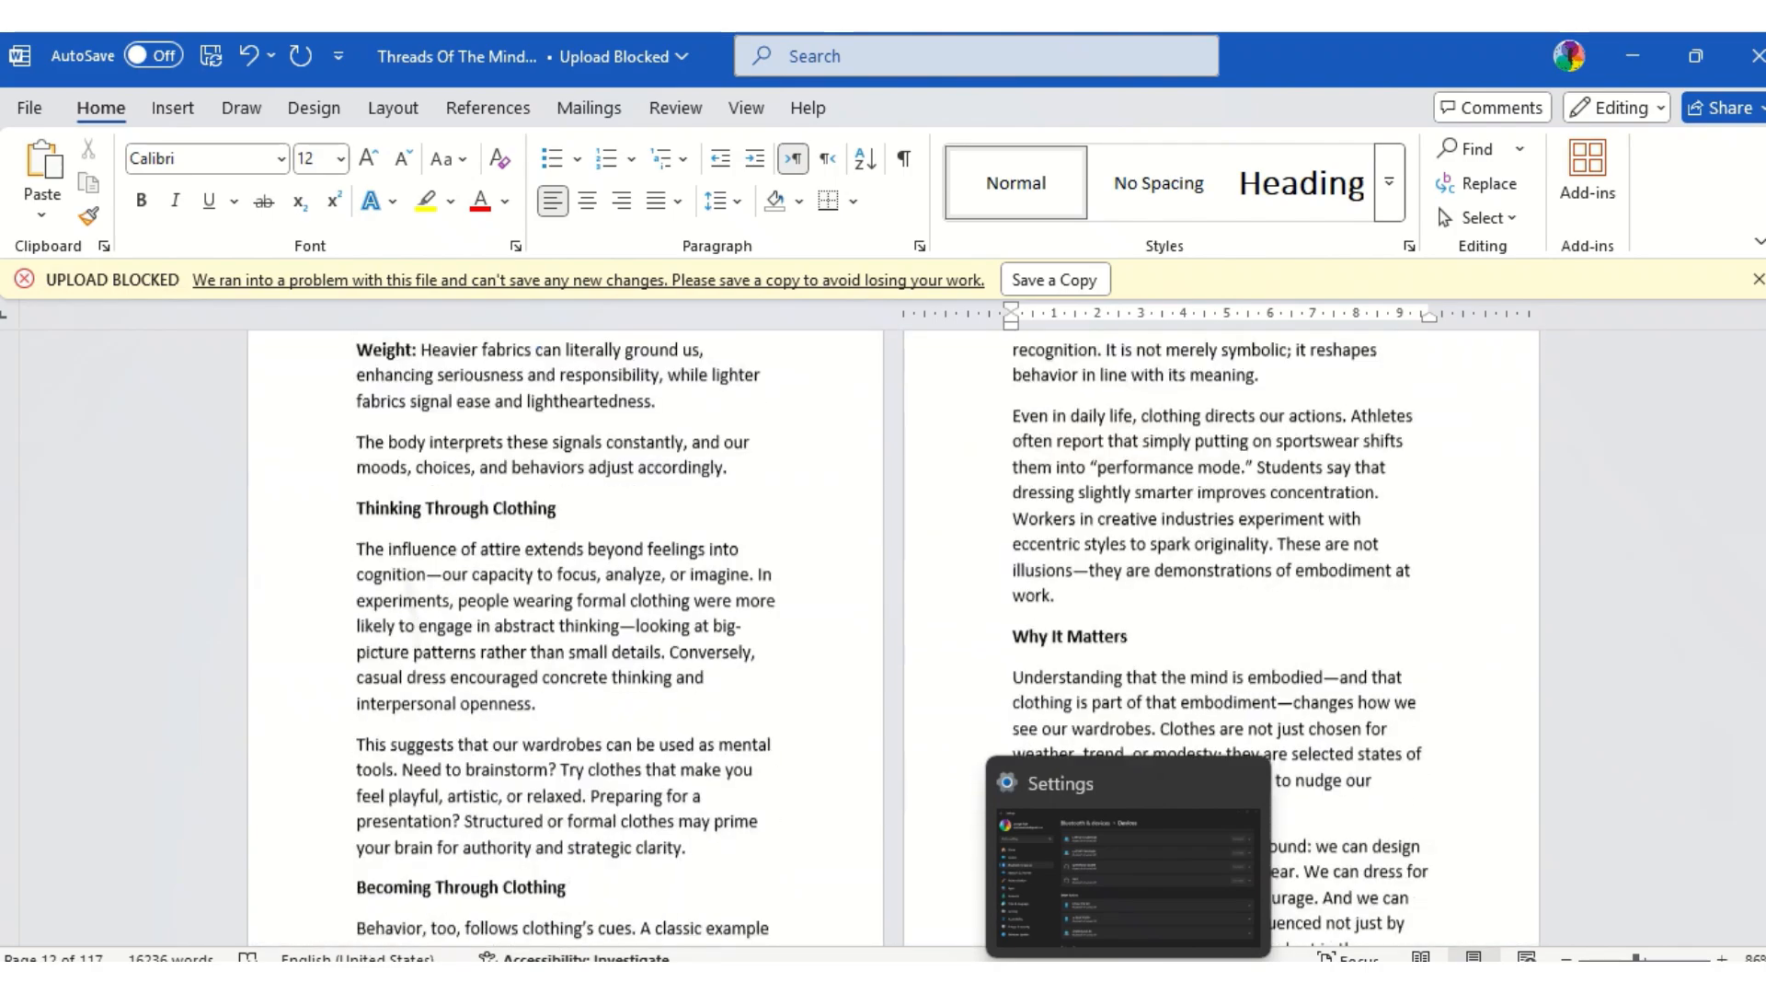
scroll(893, 637, down, 15)
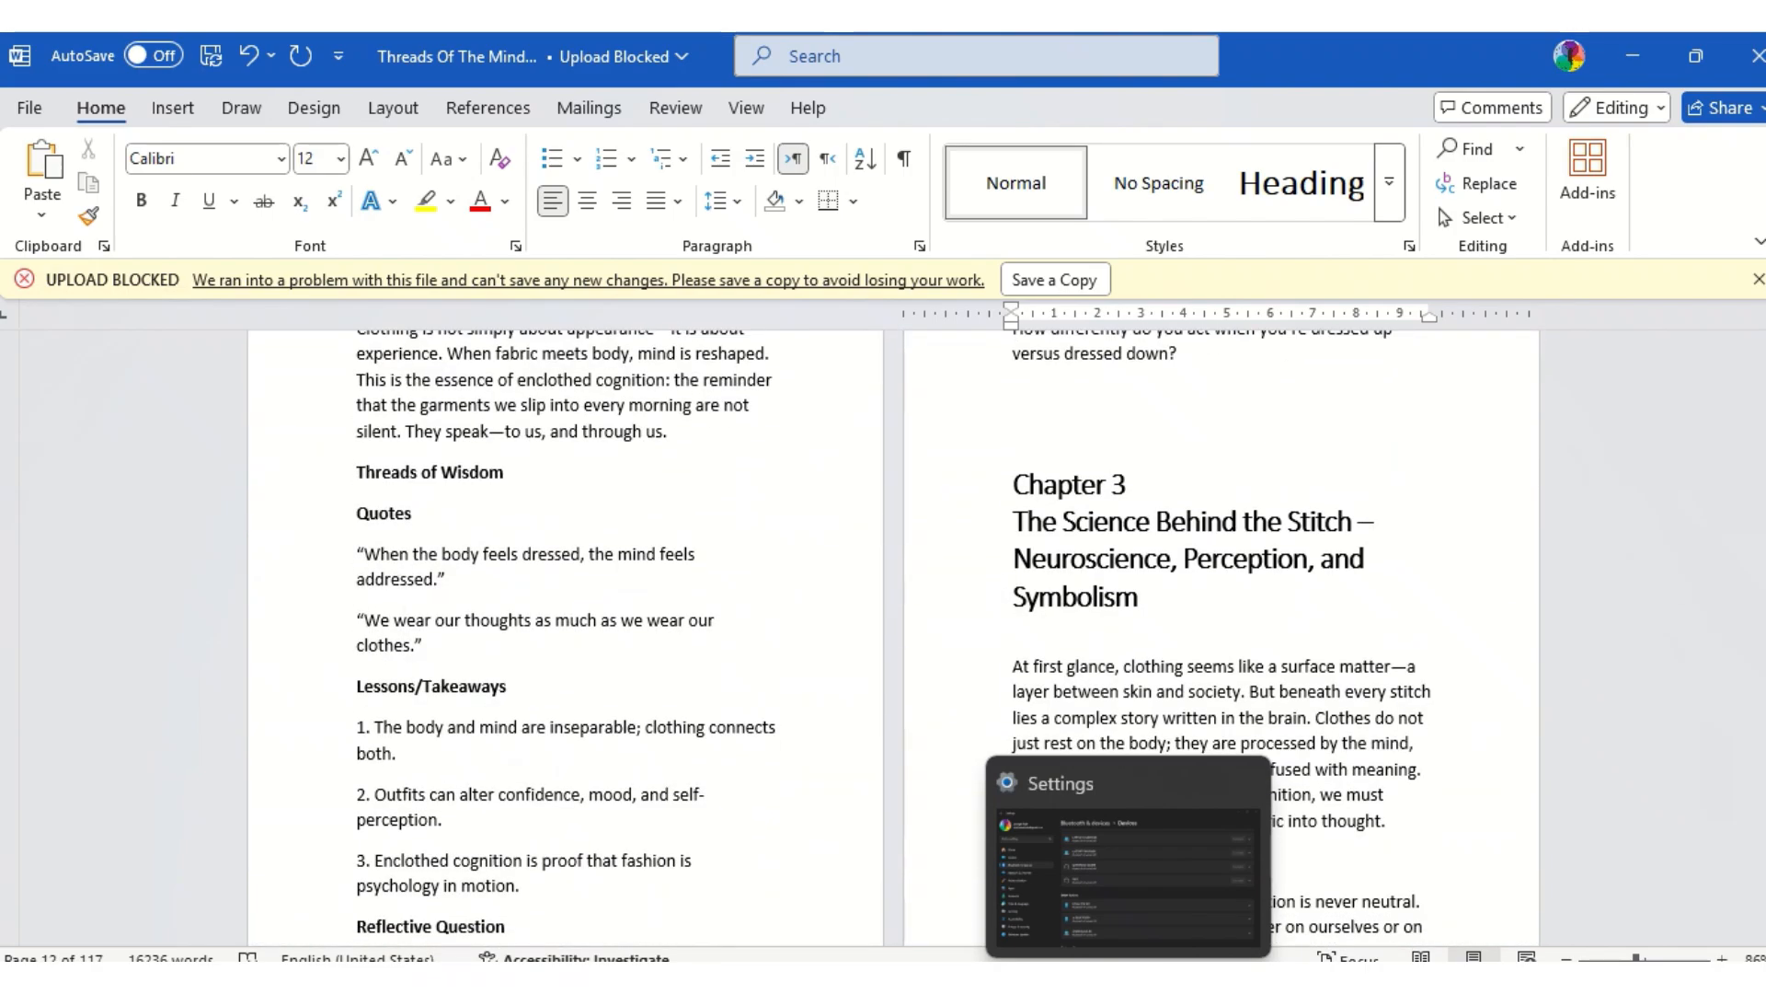
scroll(892, 638, up, 20)
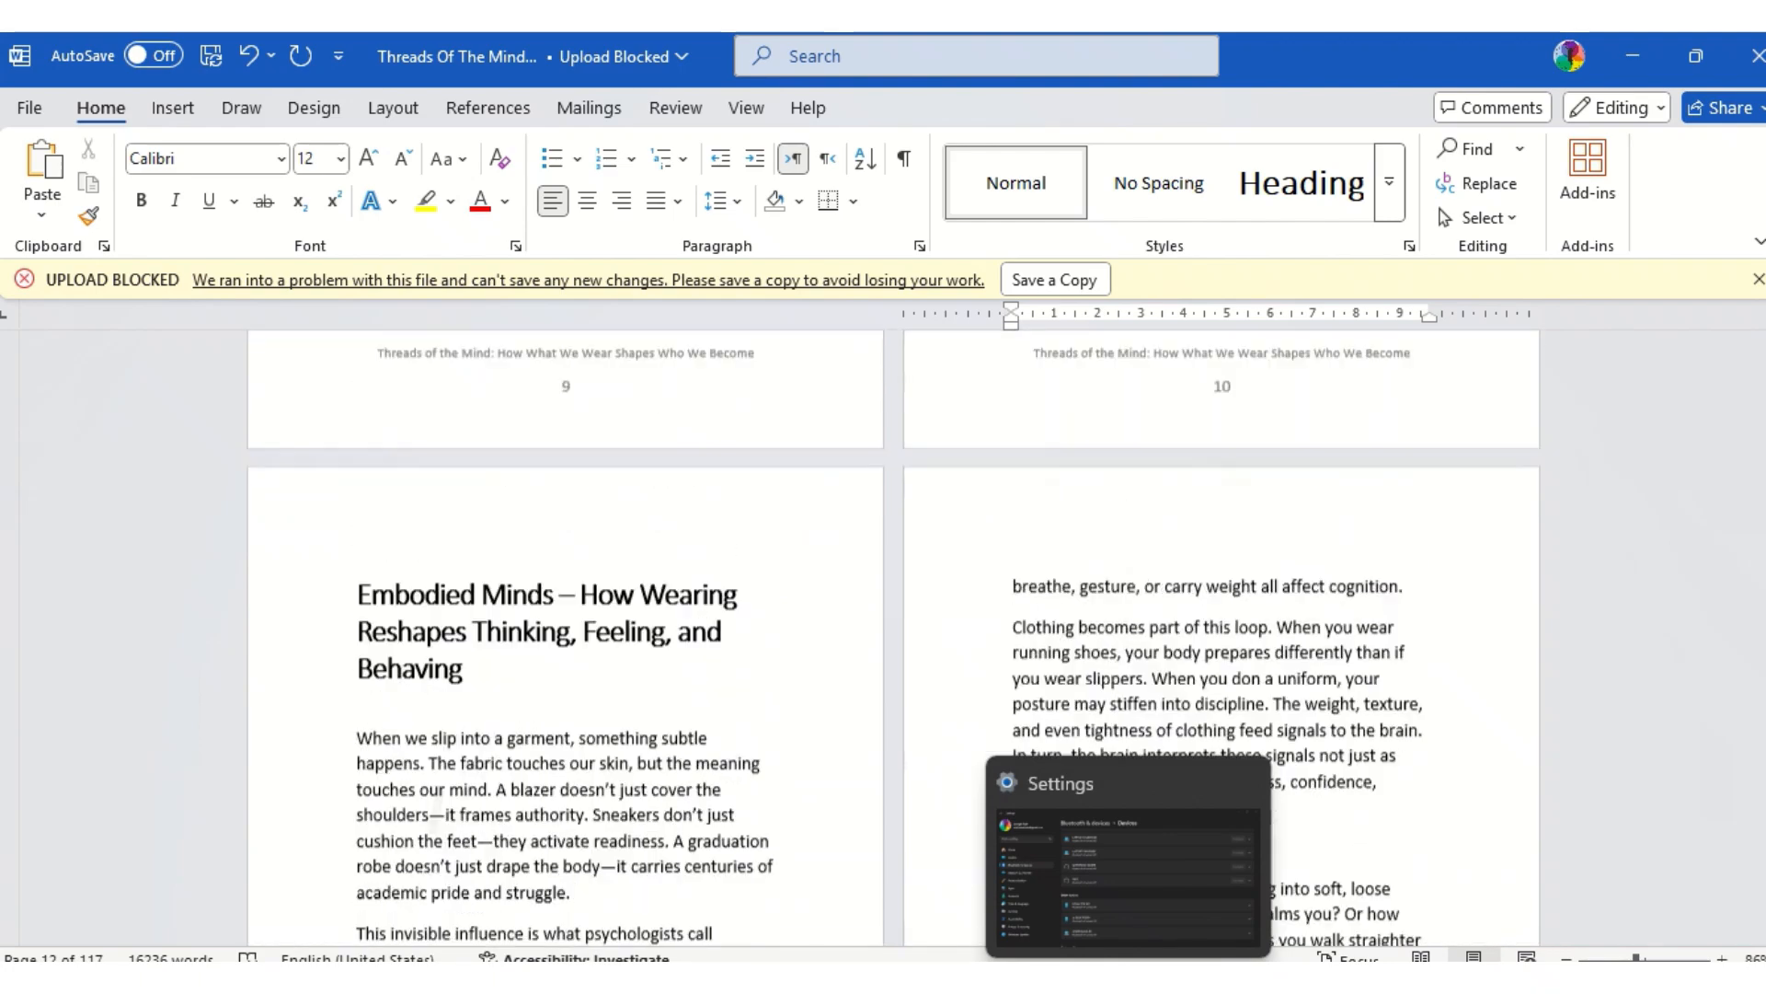
scroll(892, 637, up, 3)
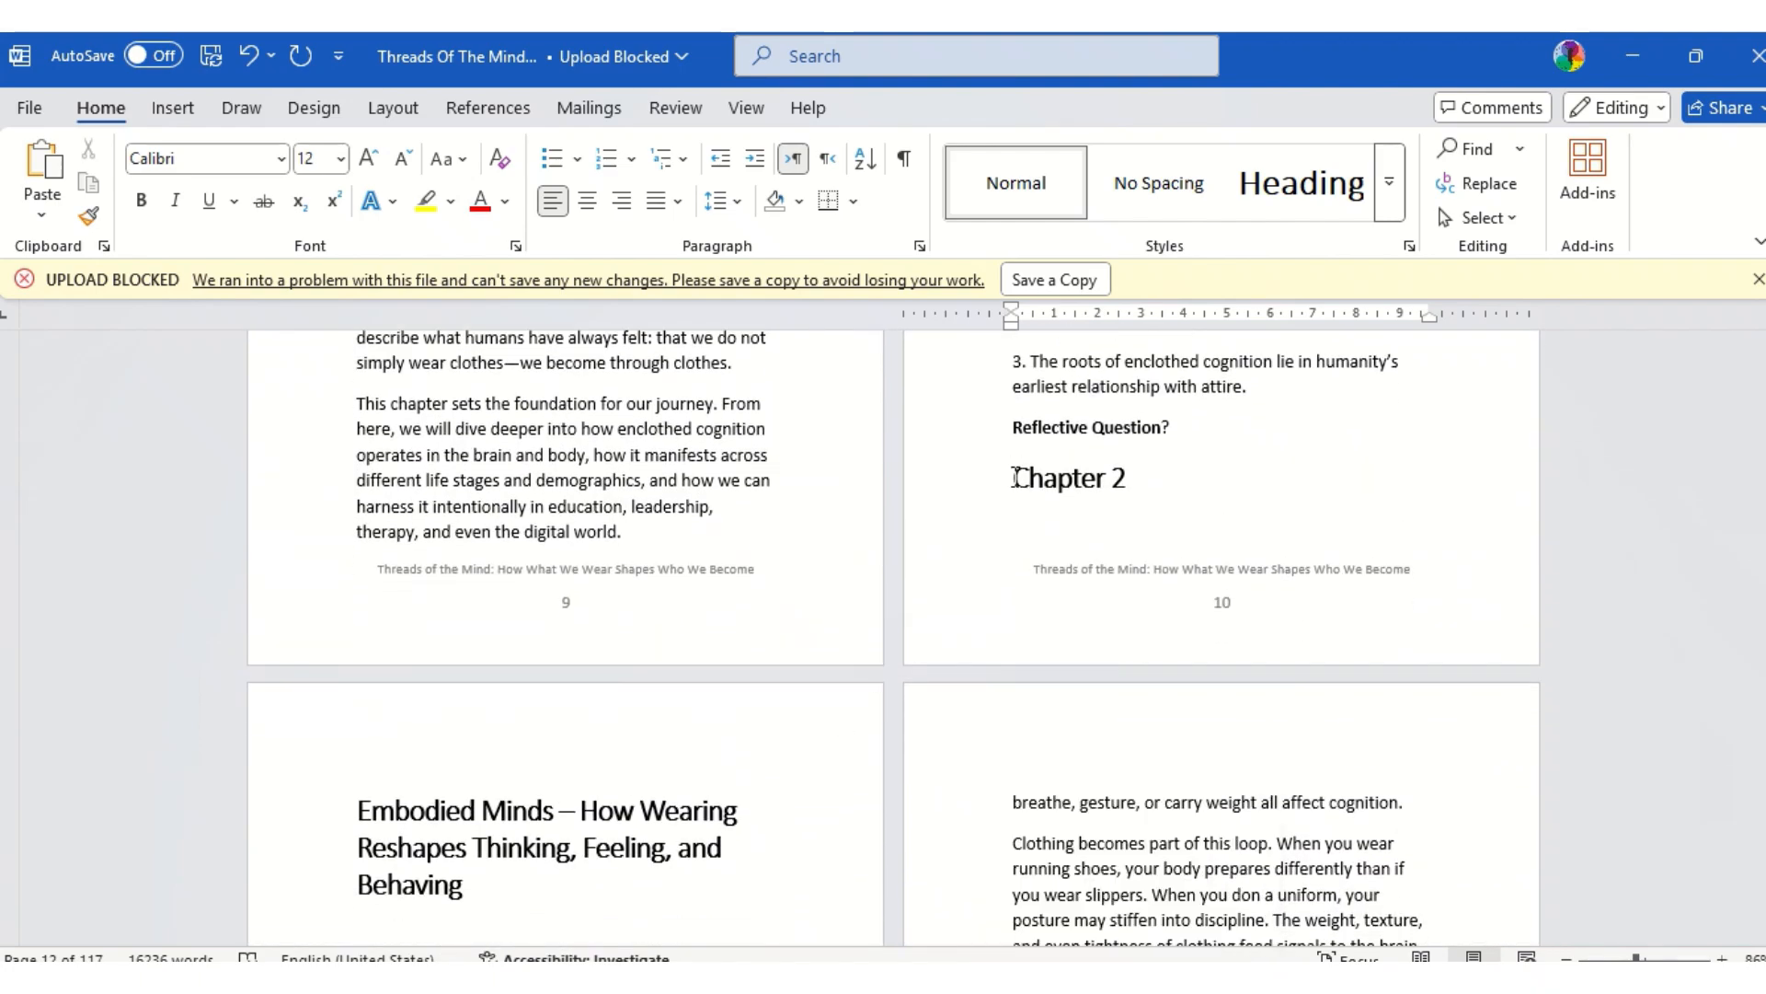
click(1016, 477)
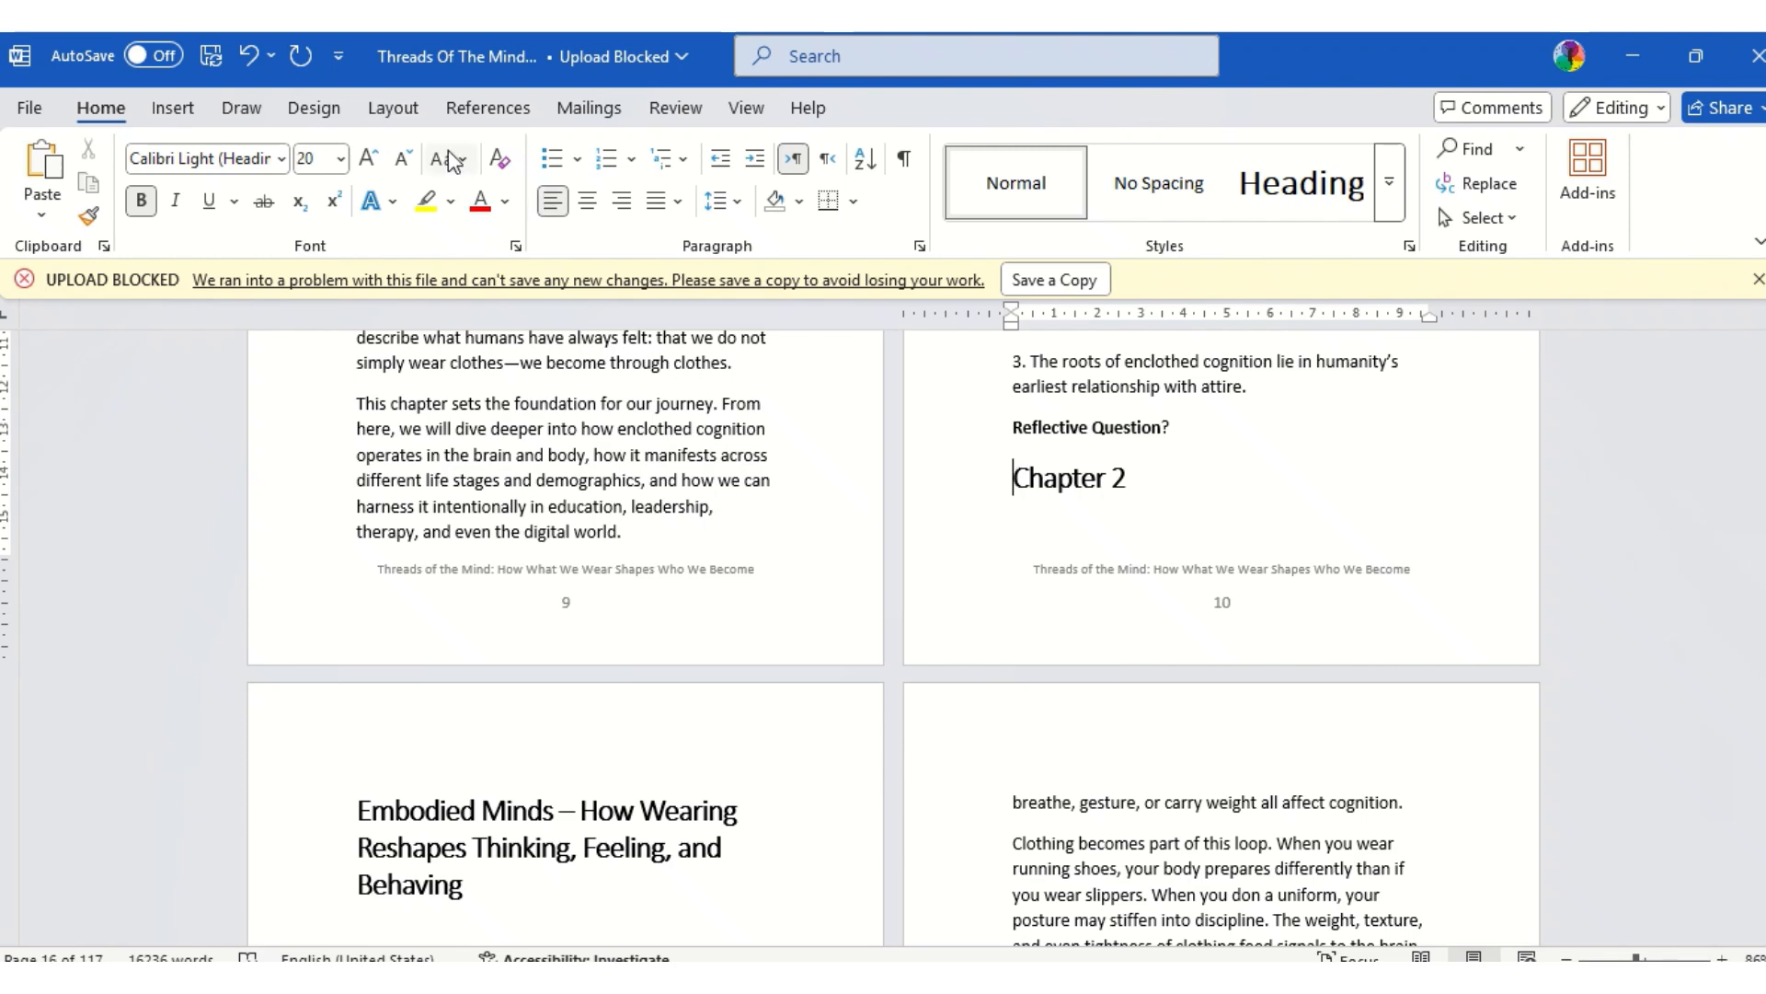
click(391, 111)
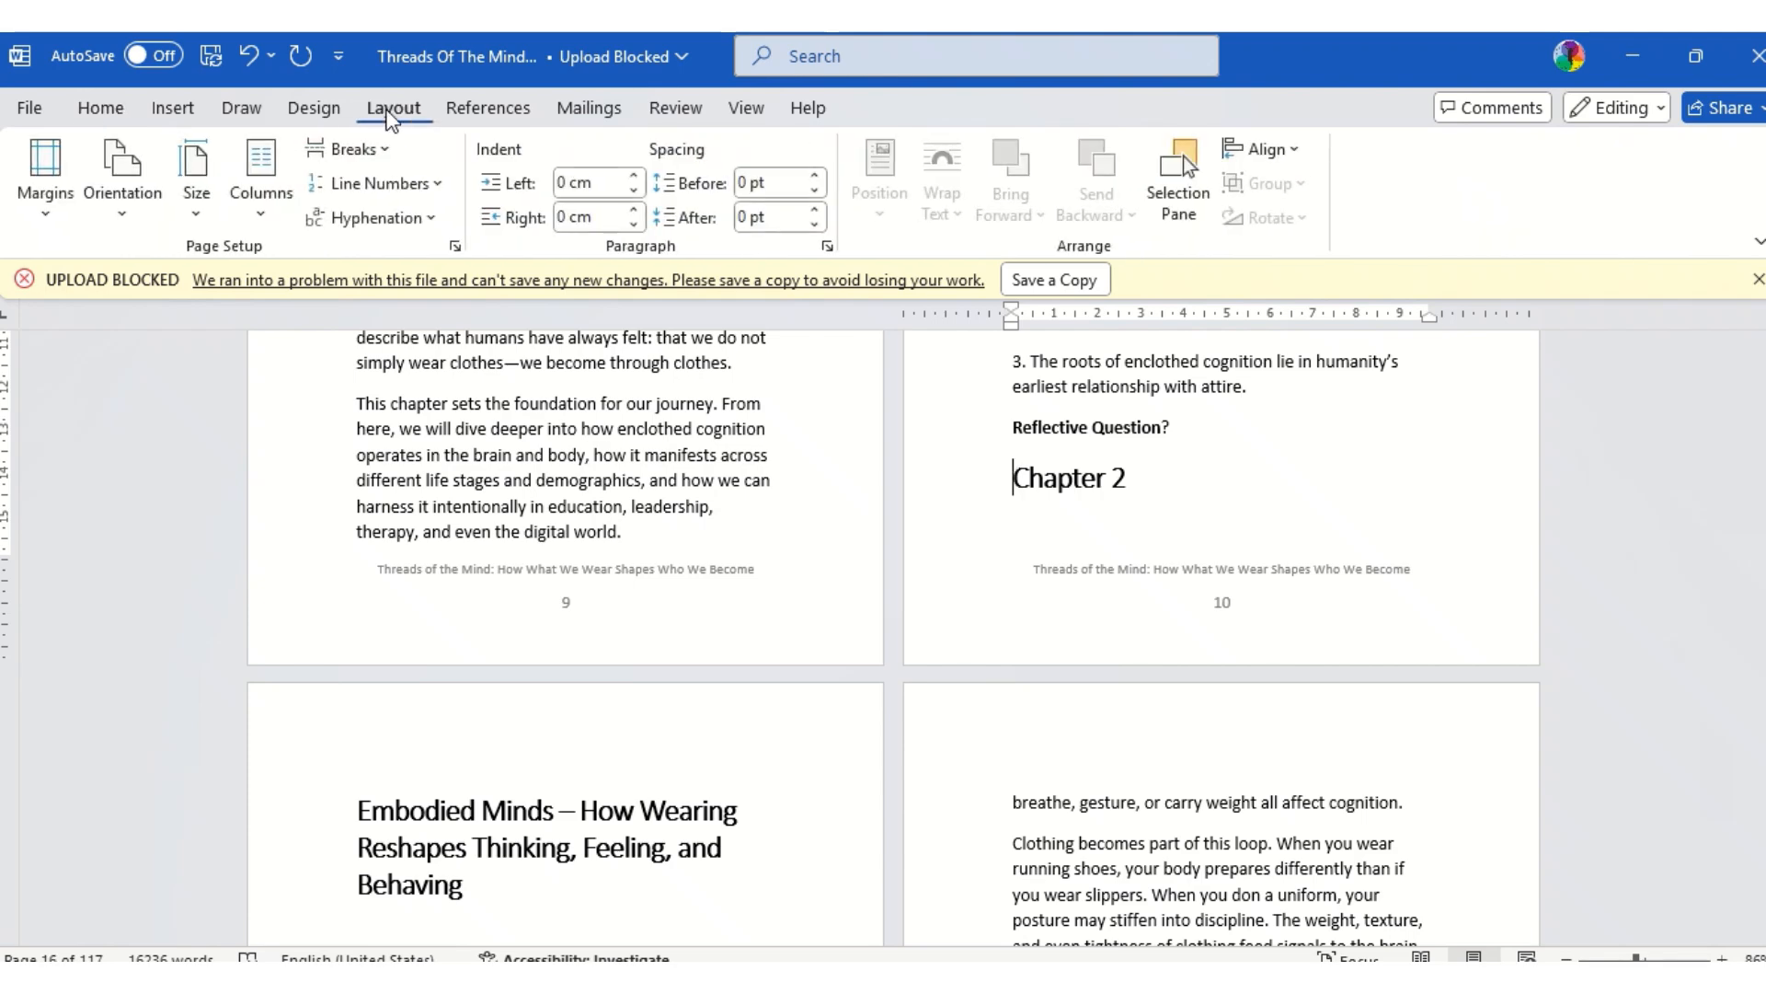
click(355, 149)
click(409, 246)
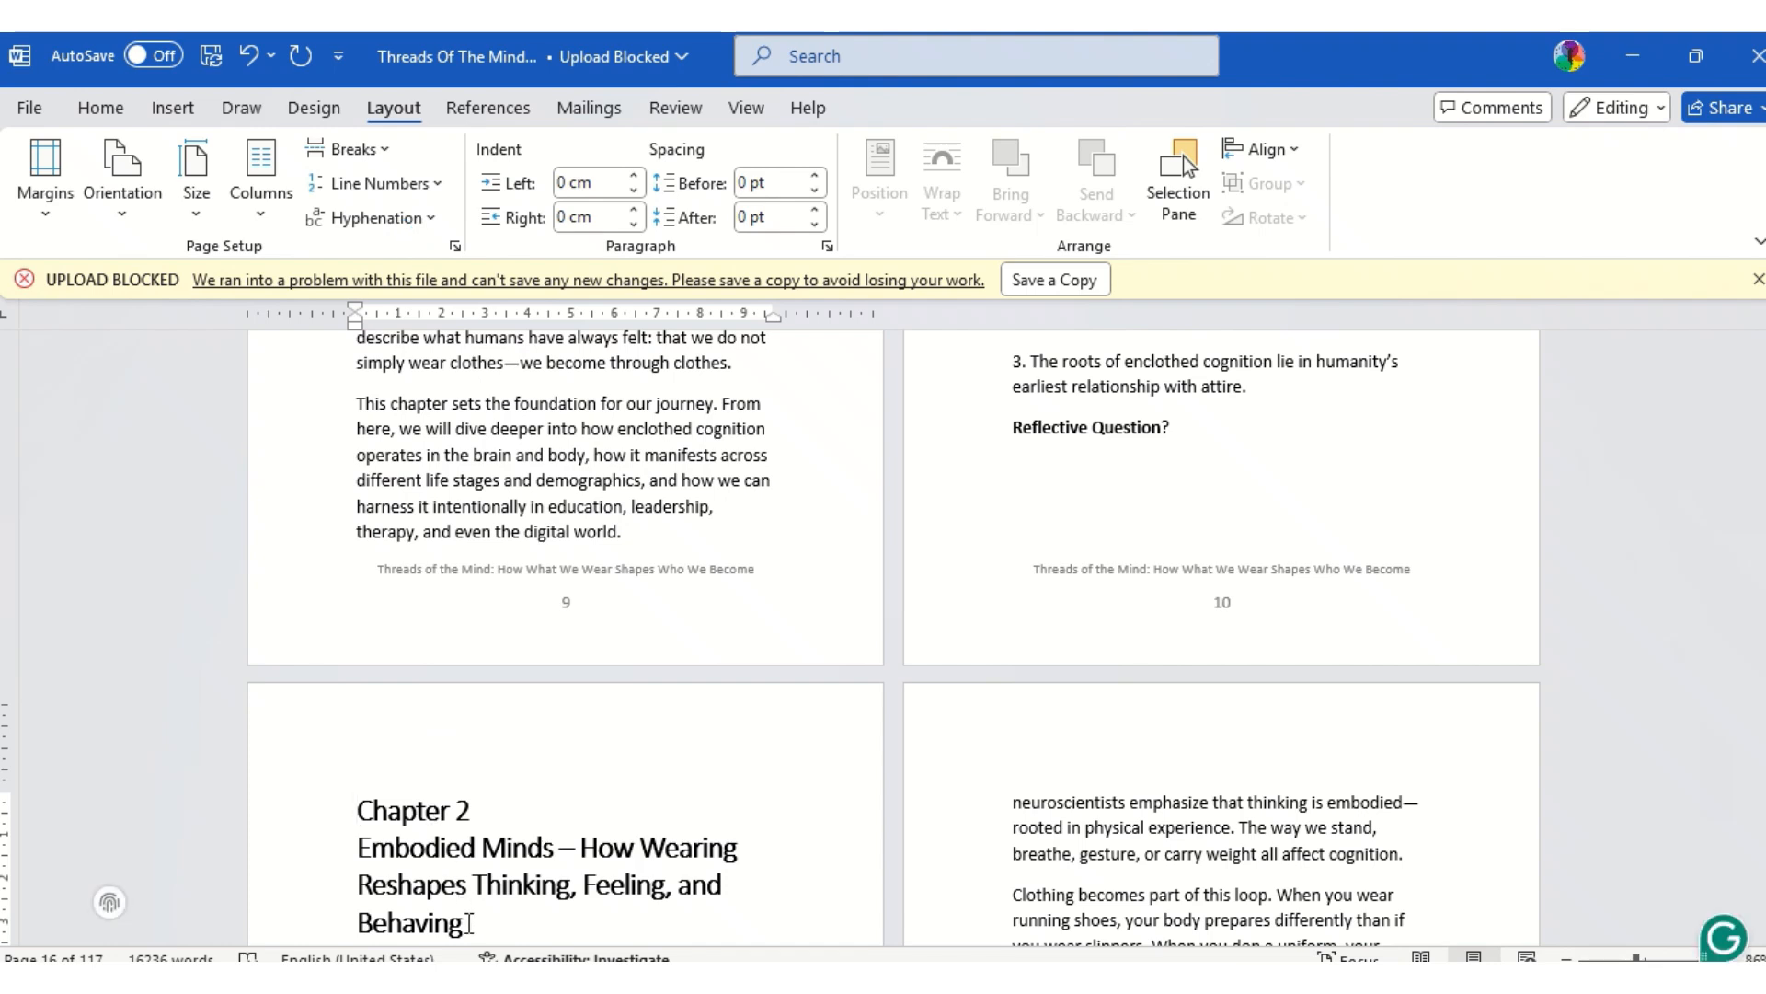
Apply the Heading 1 style to the "Chapter 2" and "Embodied Minds – How Wearing Reshapes Thinking, Feeling, and Behaving" title lines.
drag(464, 922, 376, 811)
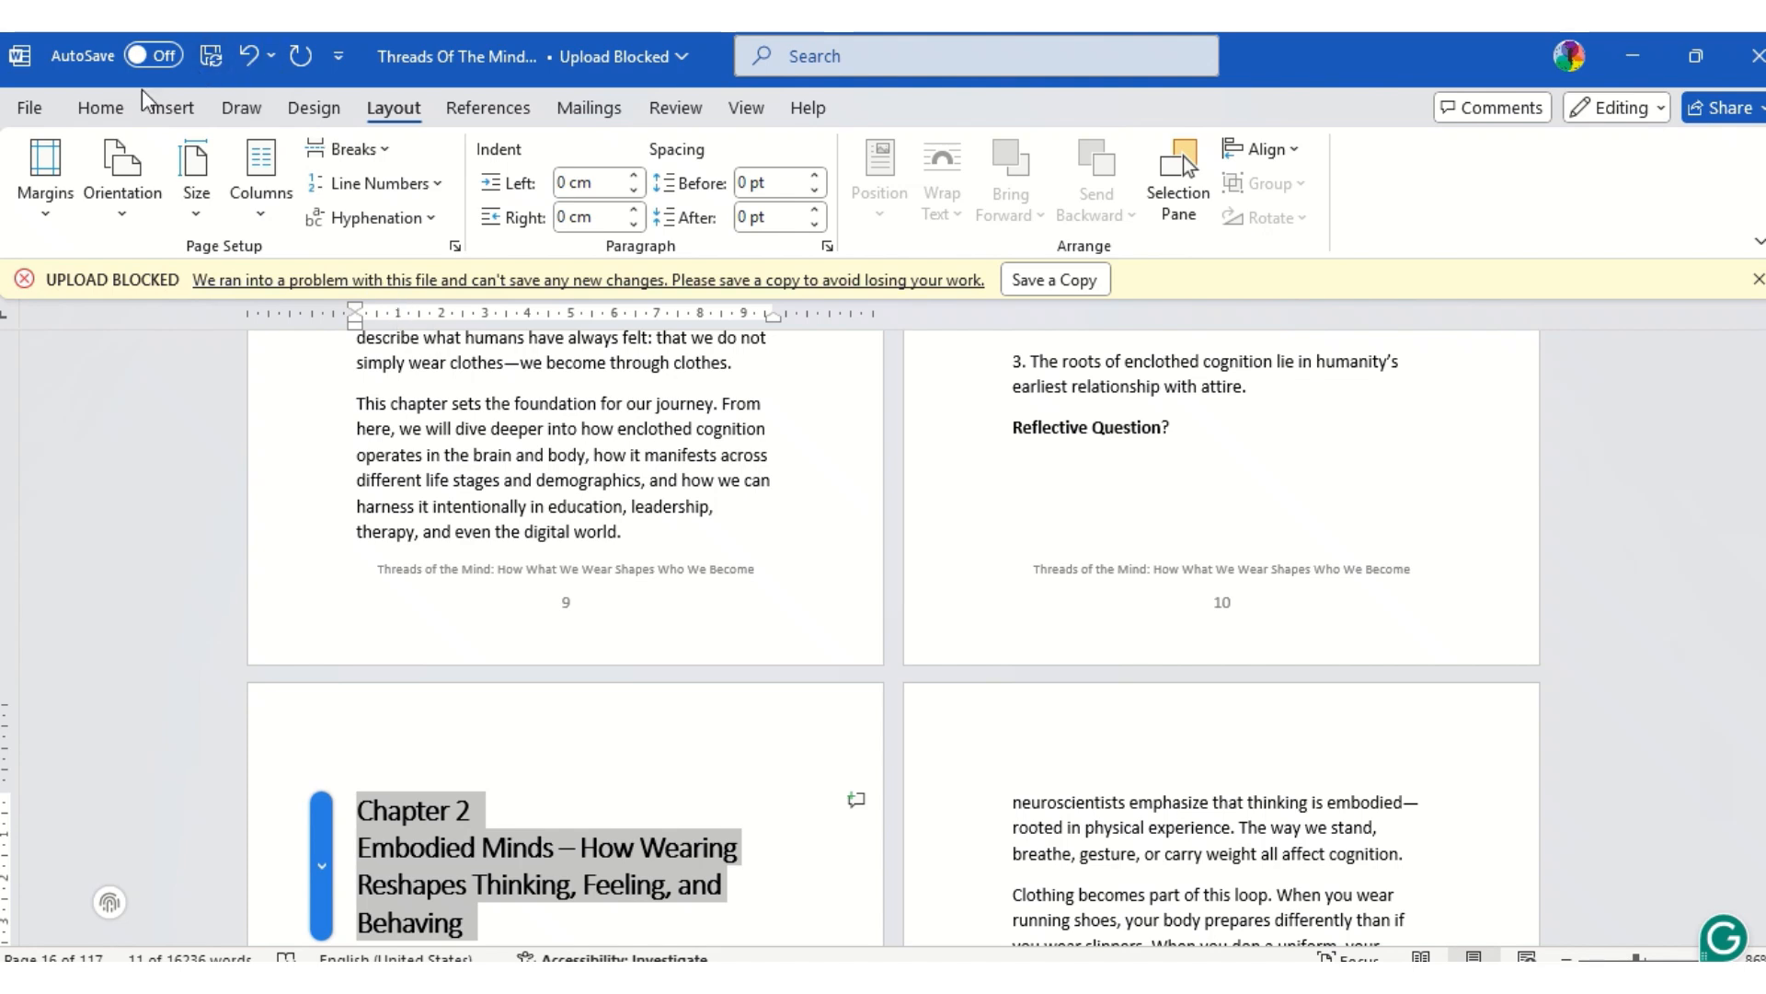
click(113, 109)
click(1051, 159)
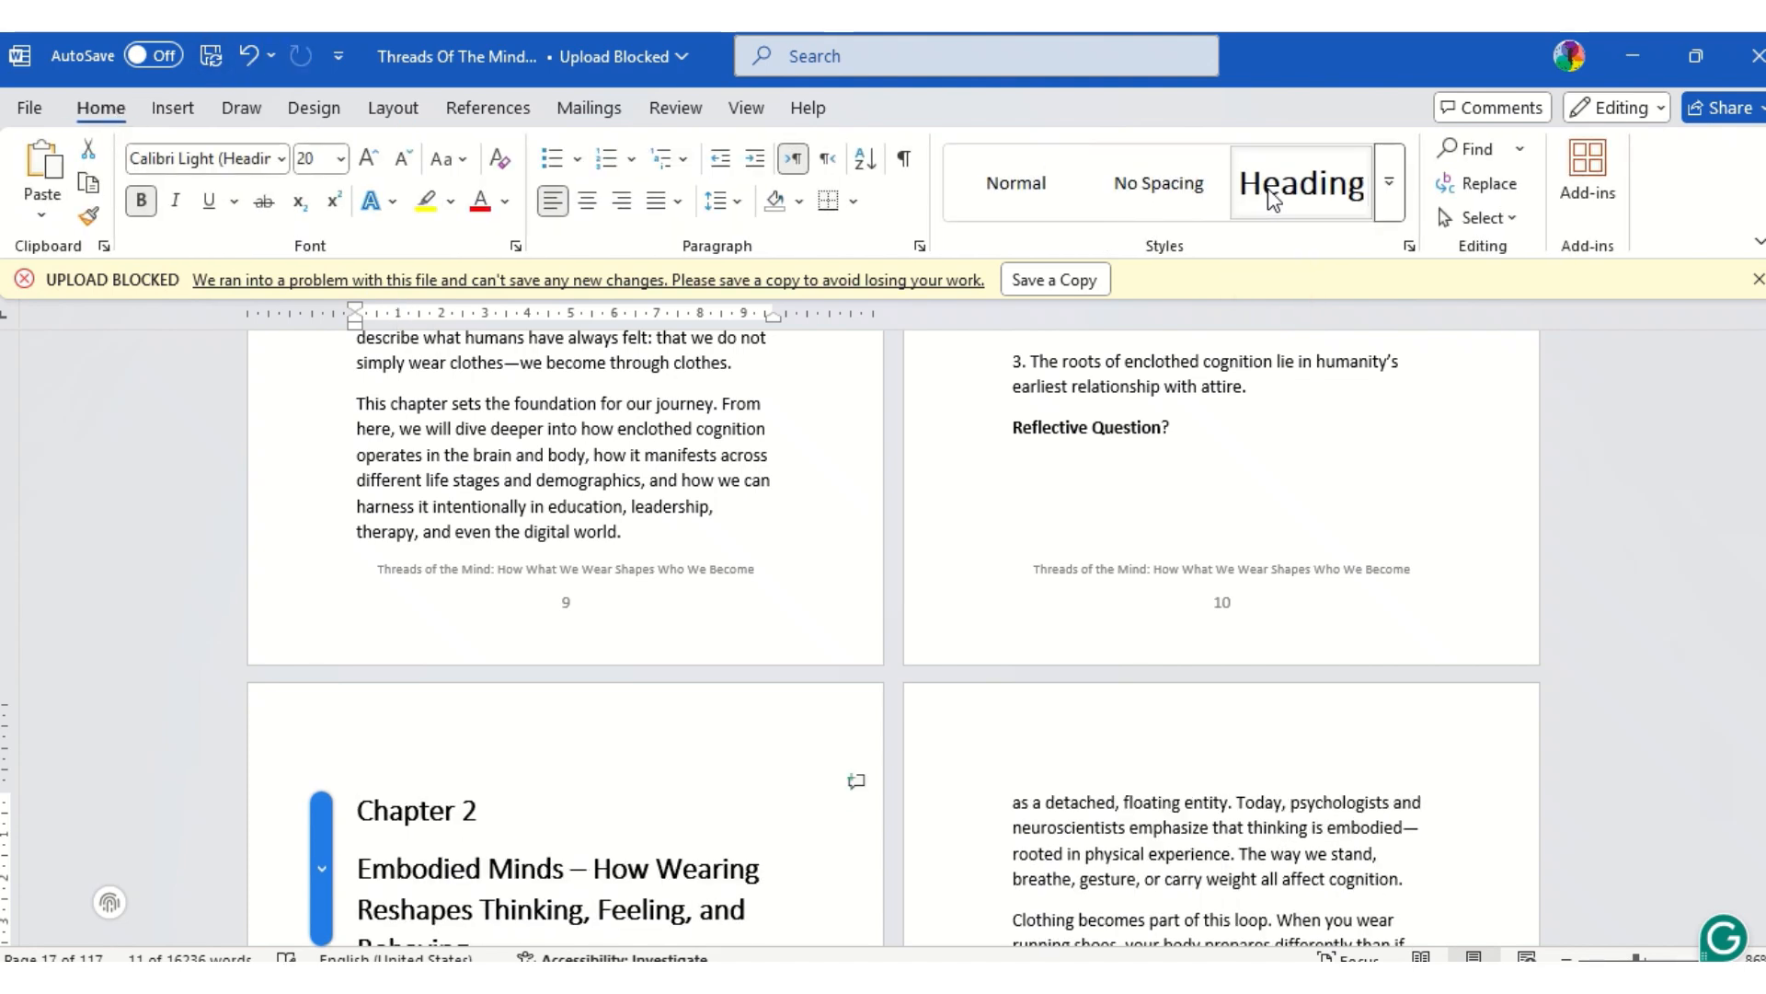
click(1274, 197)
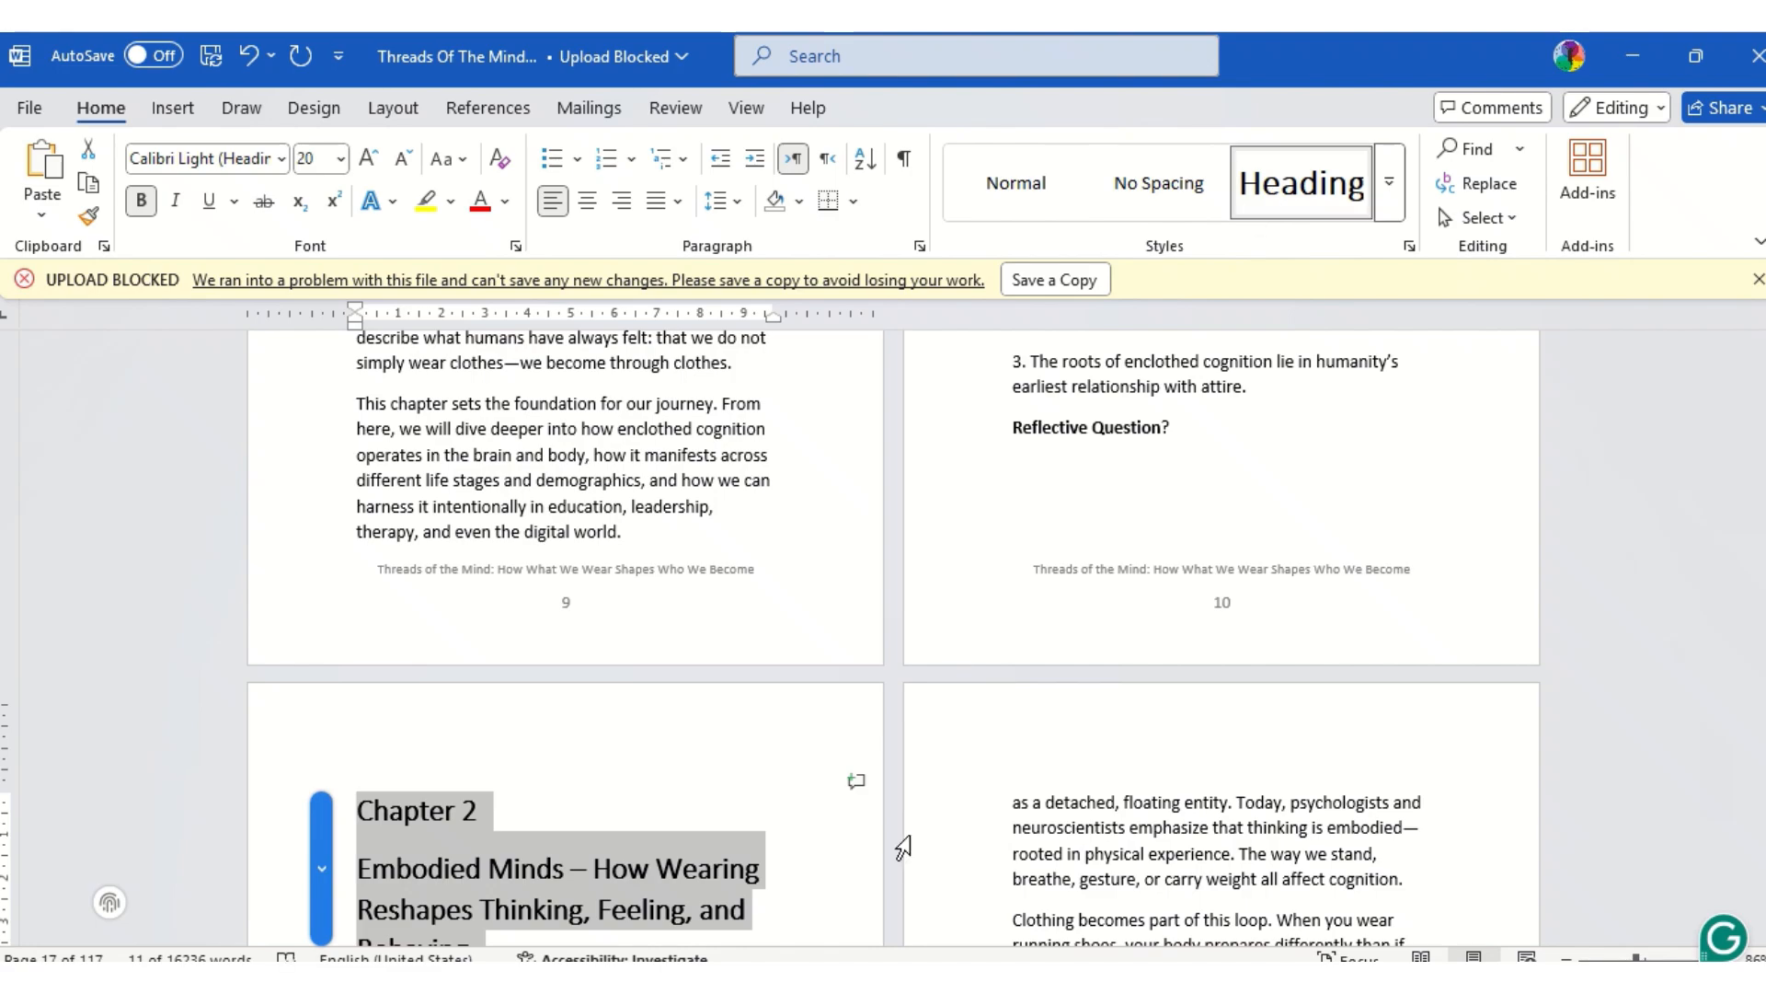
Insert a page break before the "Chapter 3" title so it starts on its own page.
scroll(902, 847, down, 15)
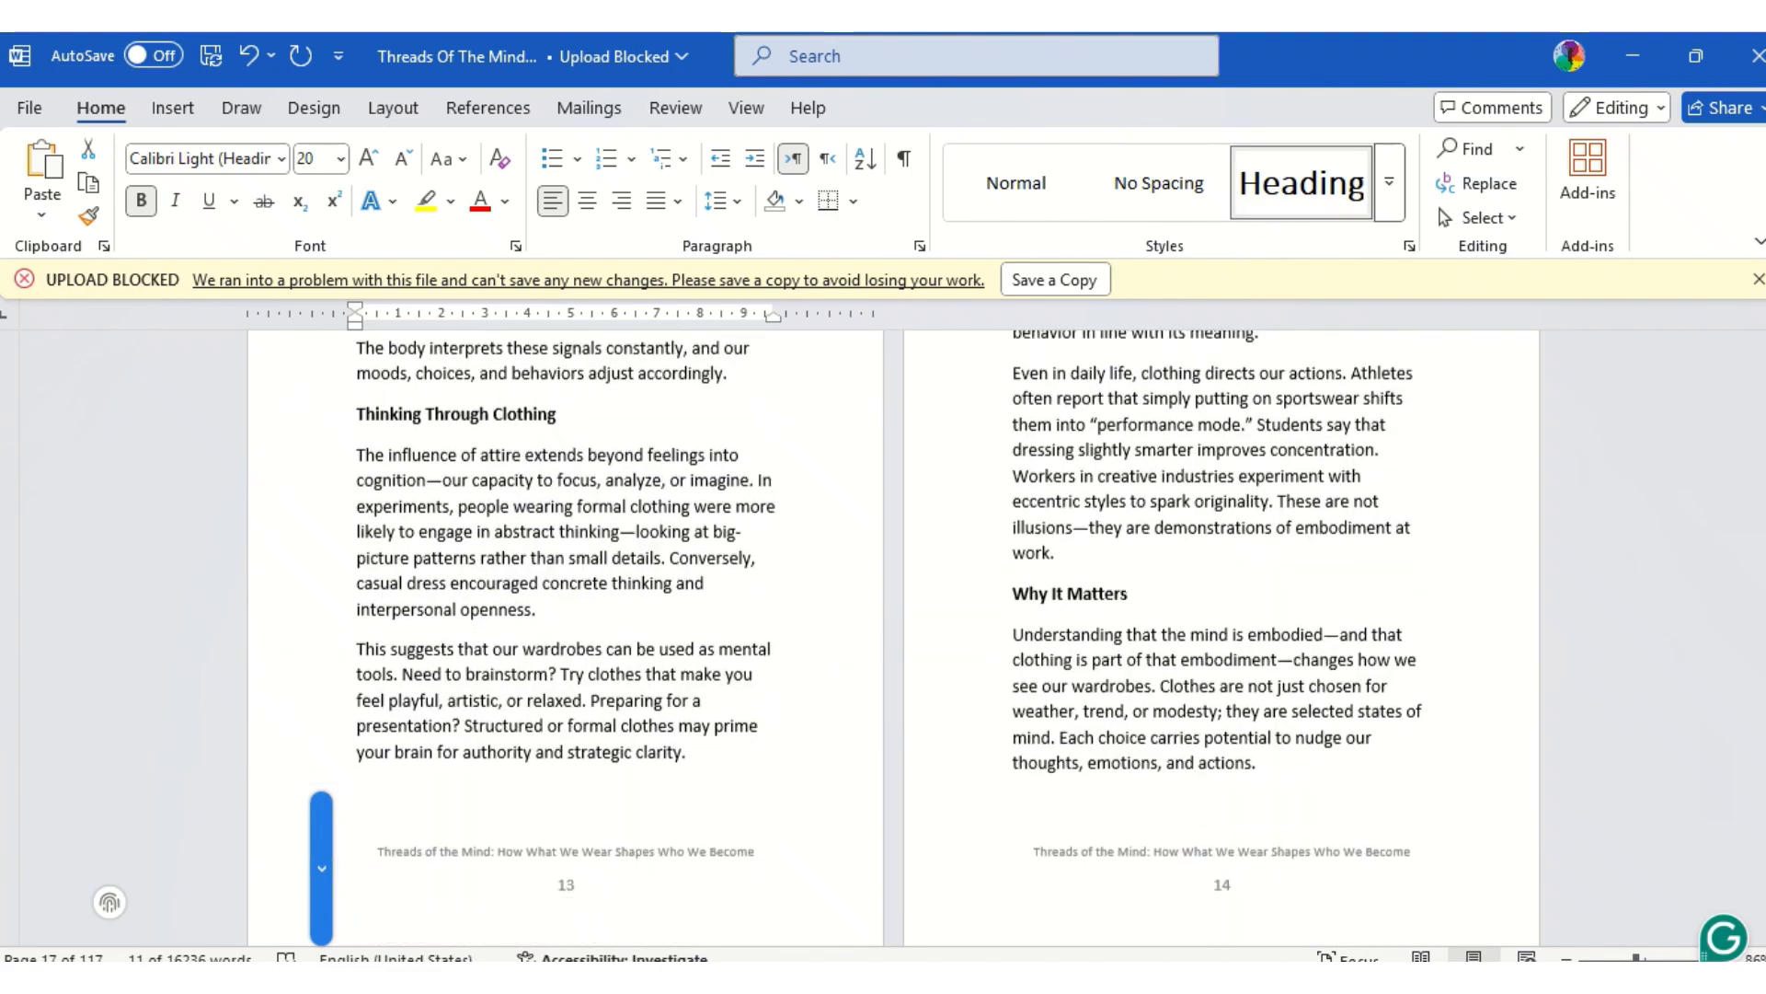
scroll(975, 593, down, 3)
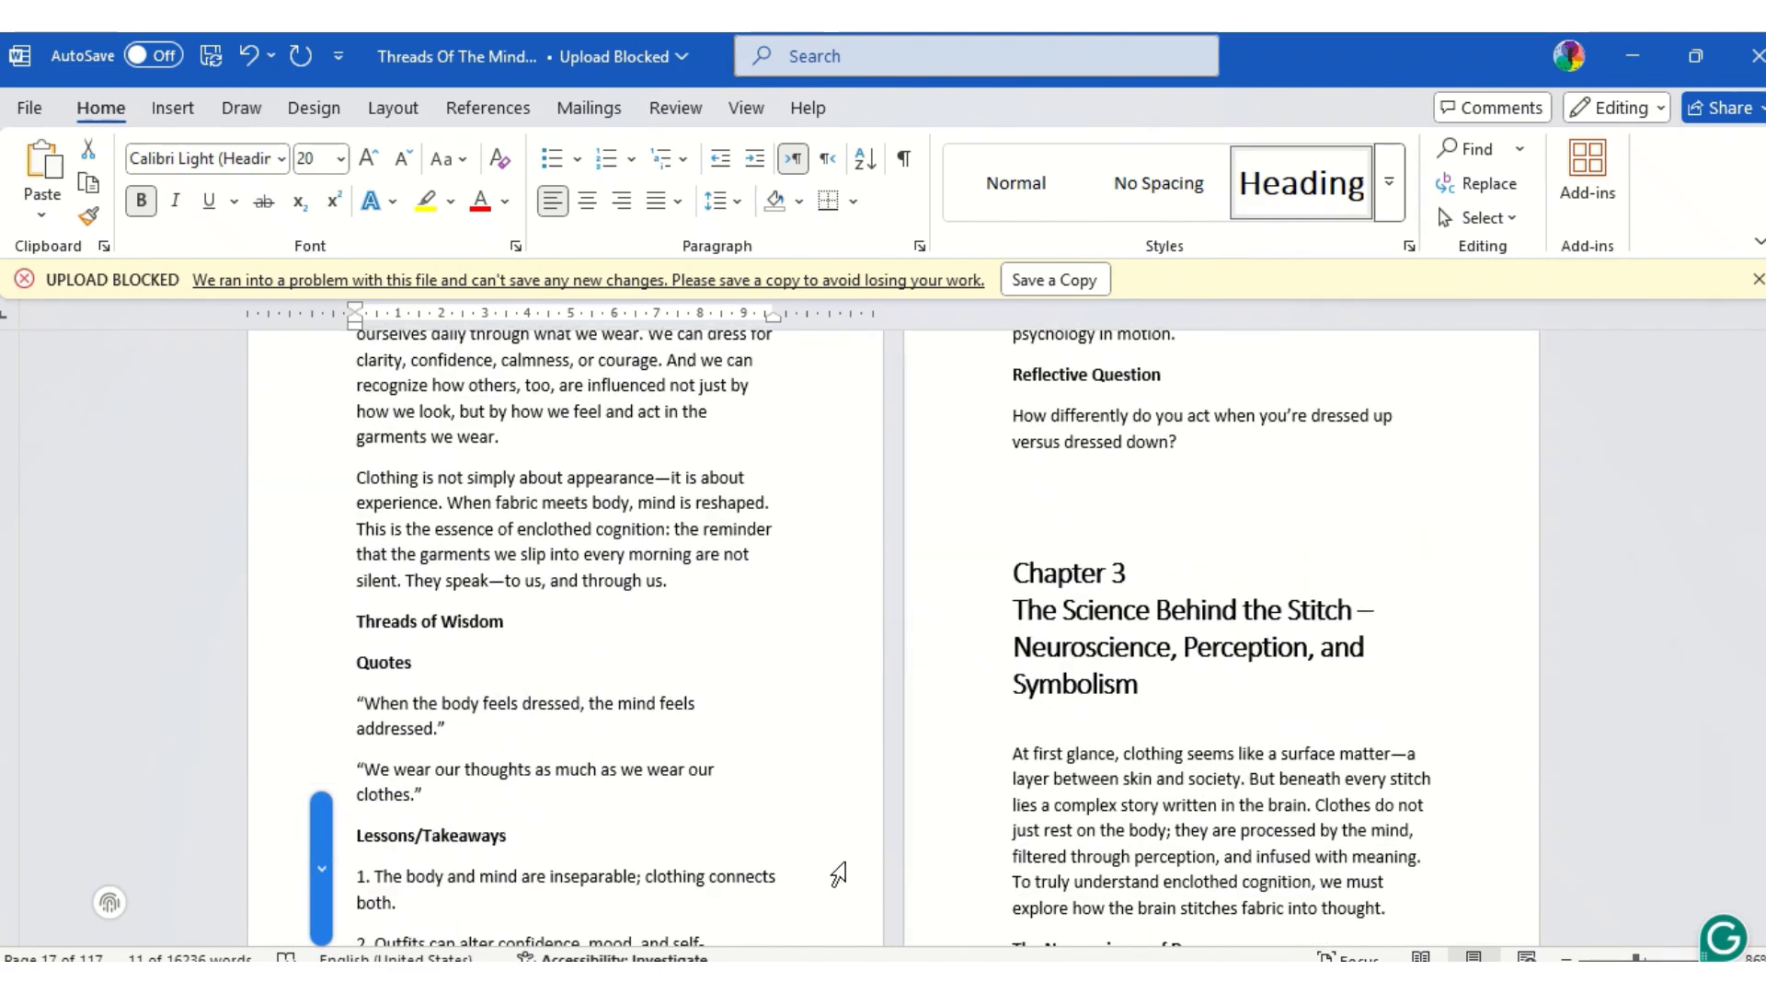
click(1022, 566)
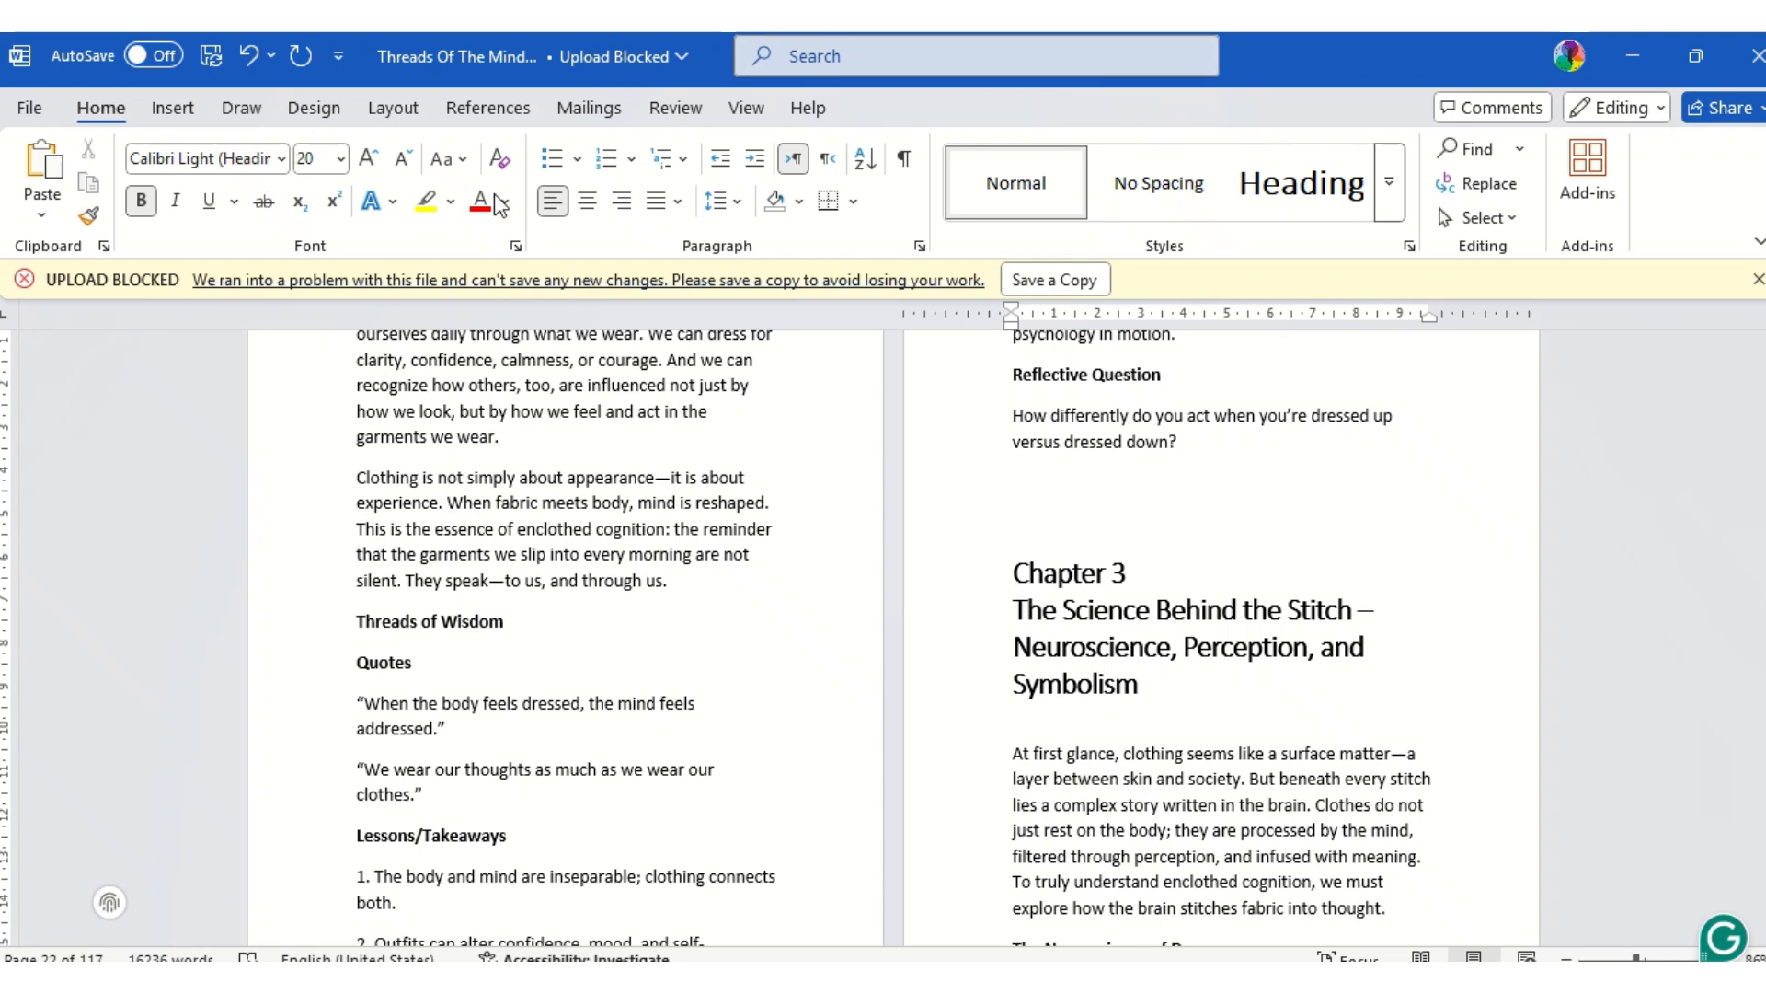
click(394, 110)
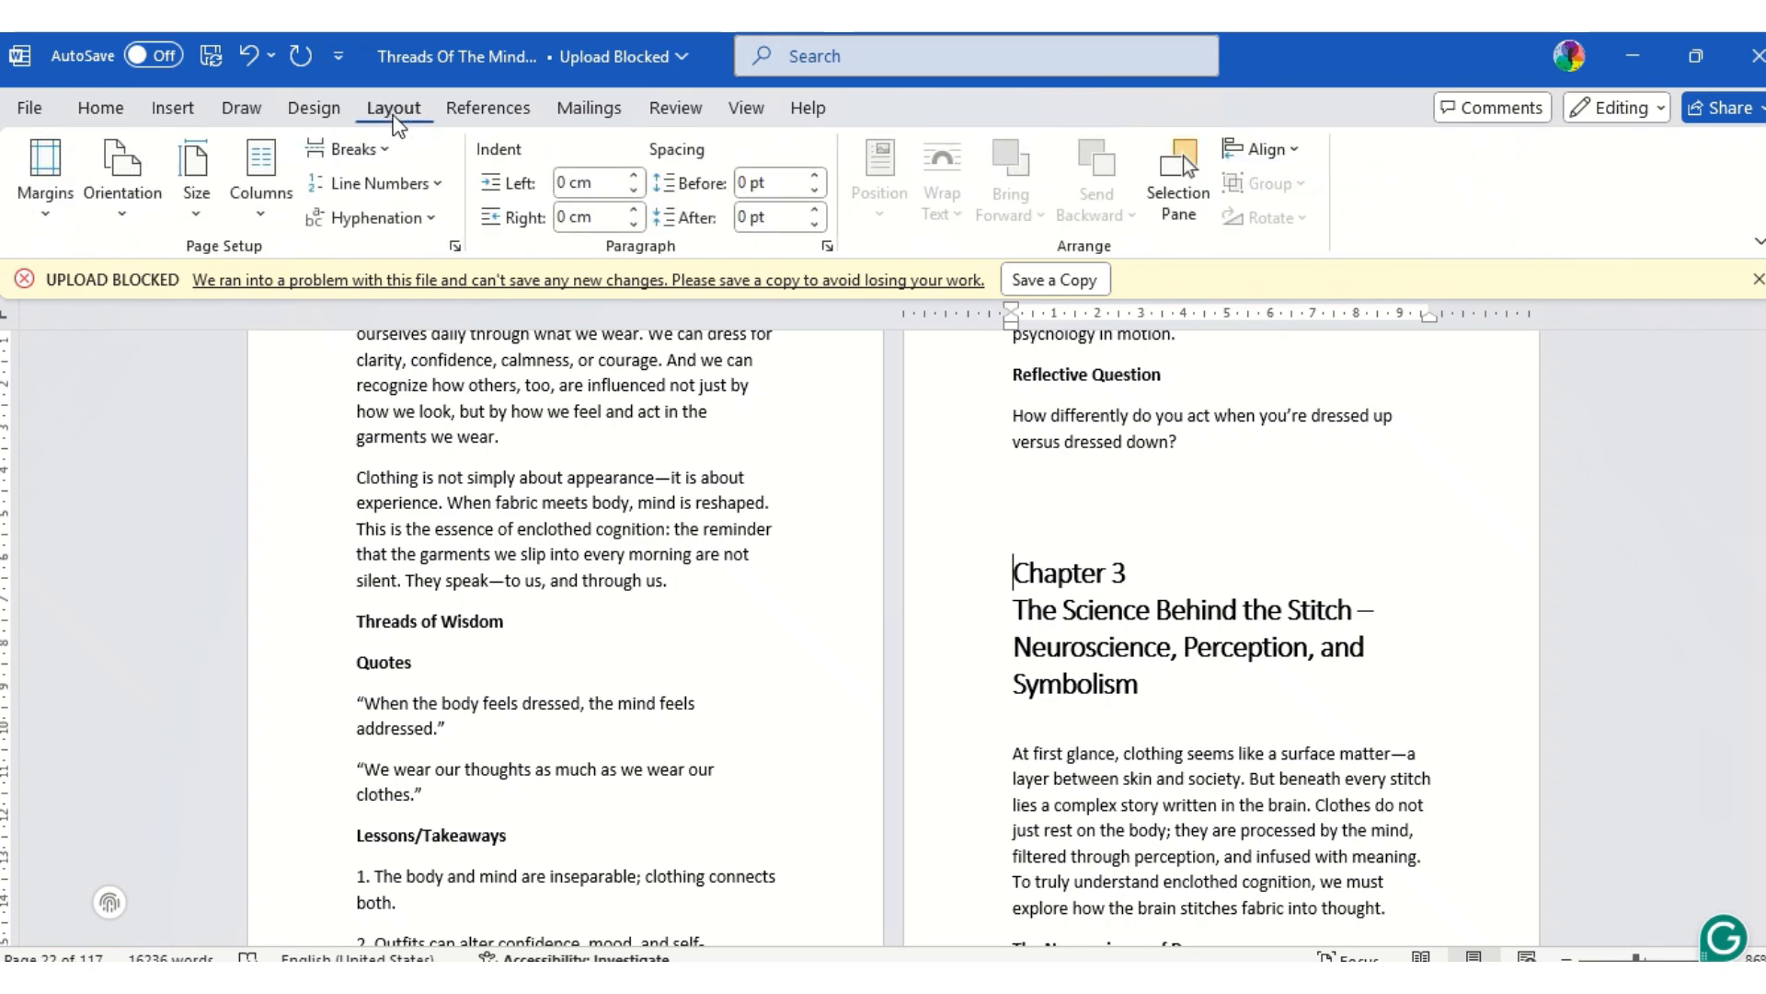
click(379, 155)
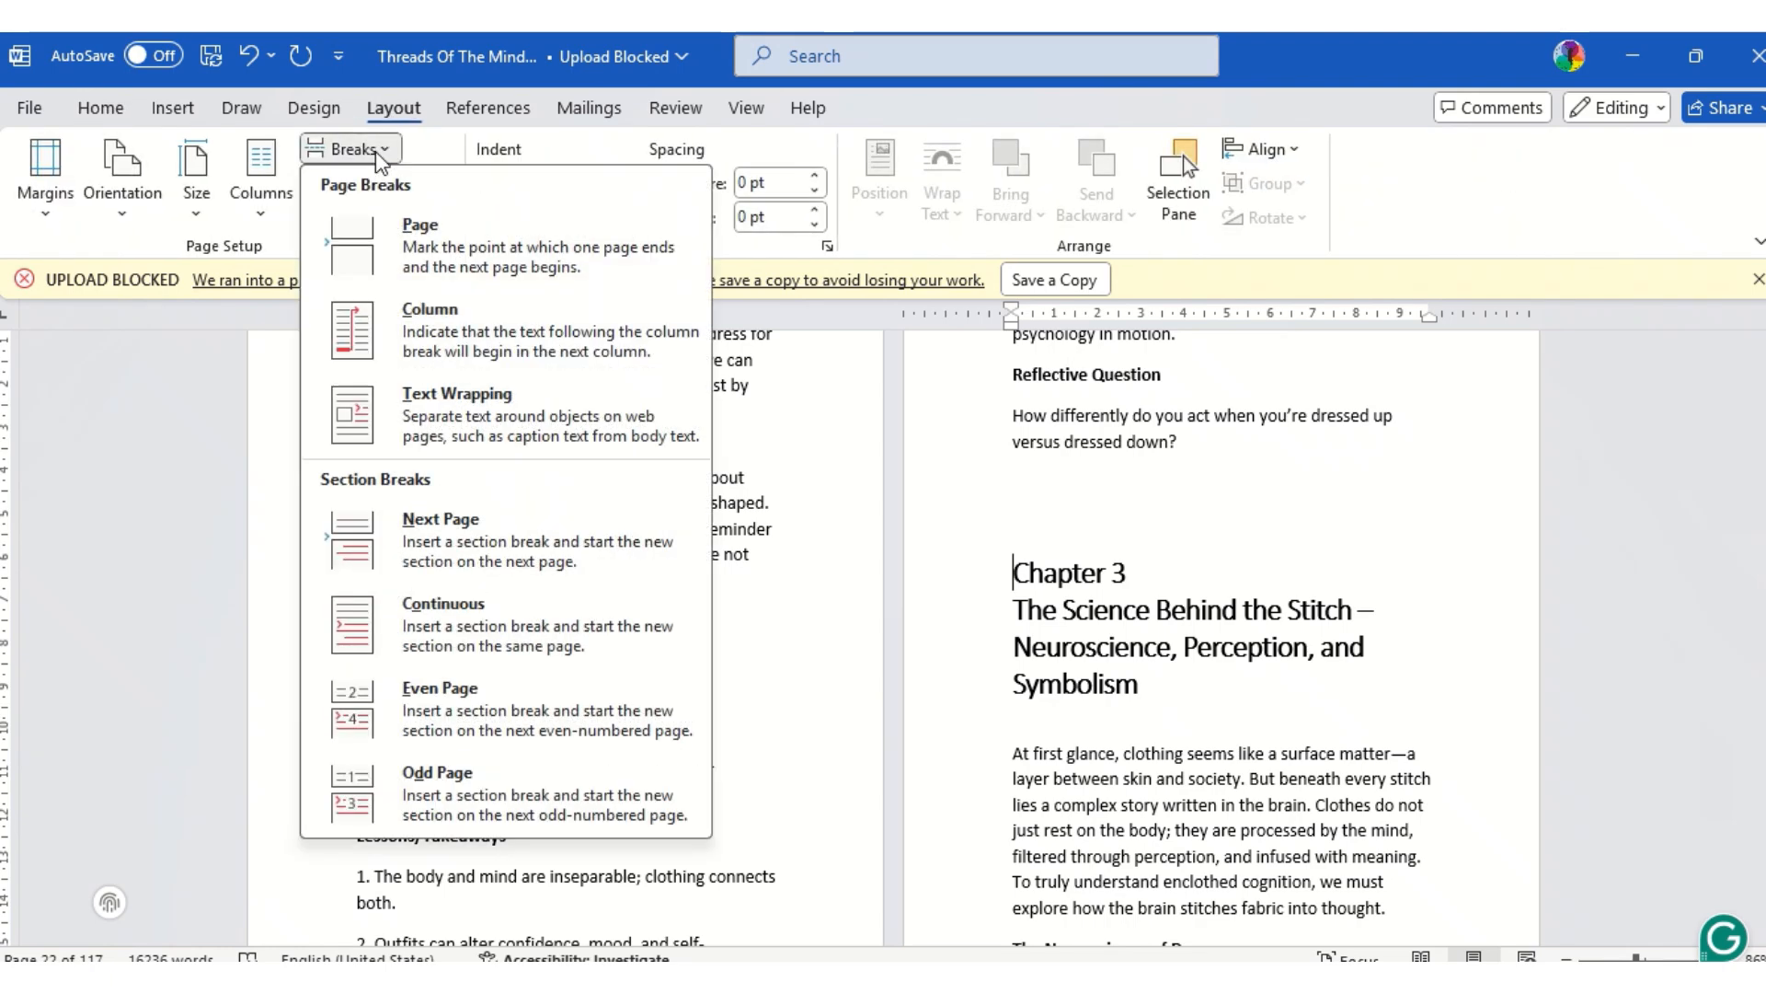
click(432, 253)
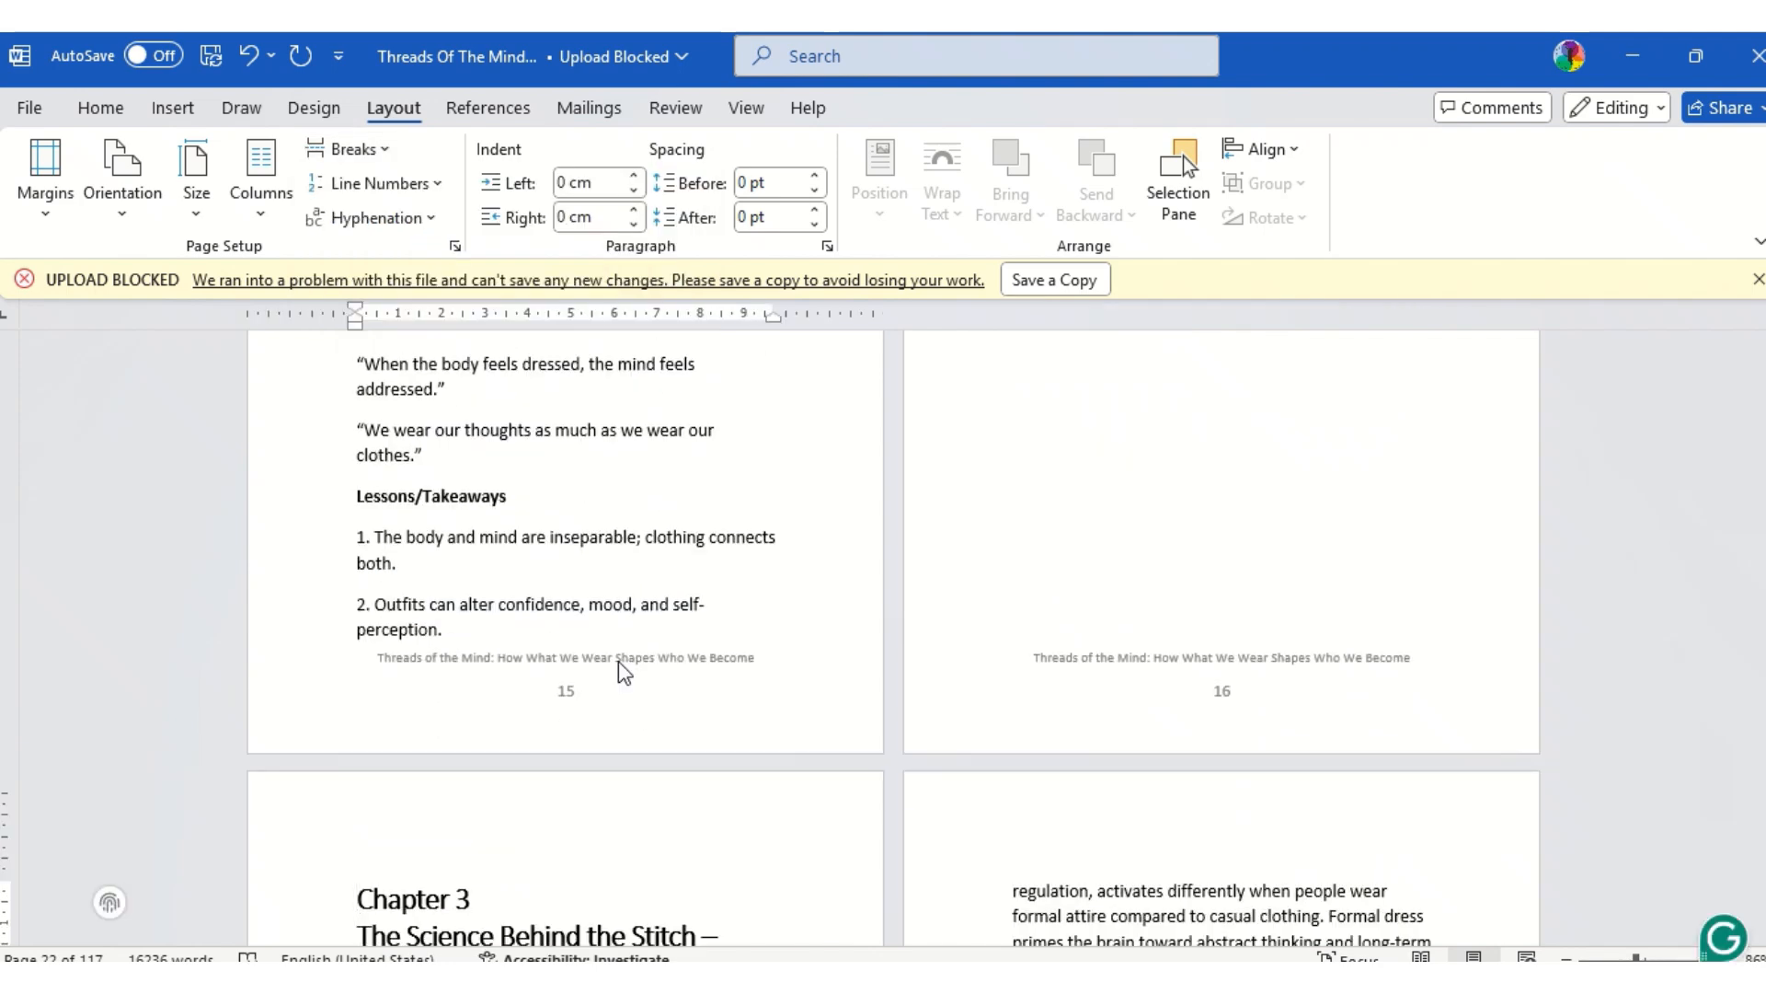
Apply the Heading 1 style to the "Chapter 3" and "The Science Behind the Stitch – Neuroscience, Perception, and Symbolism" title lines.
scroll(625, 672, down, 6)
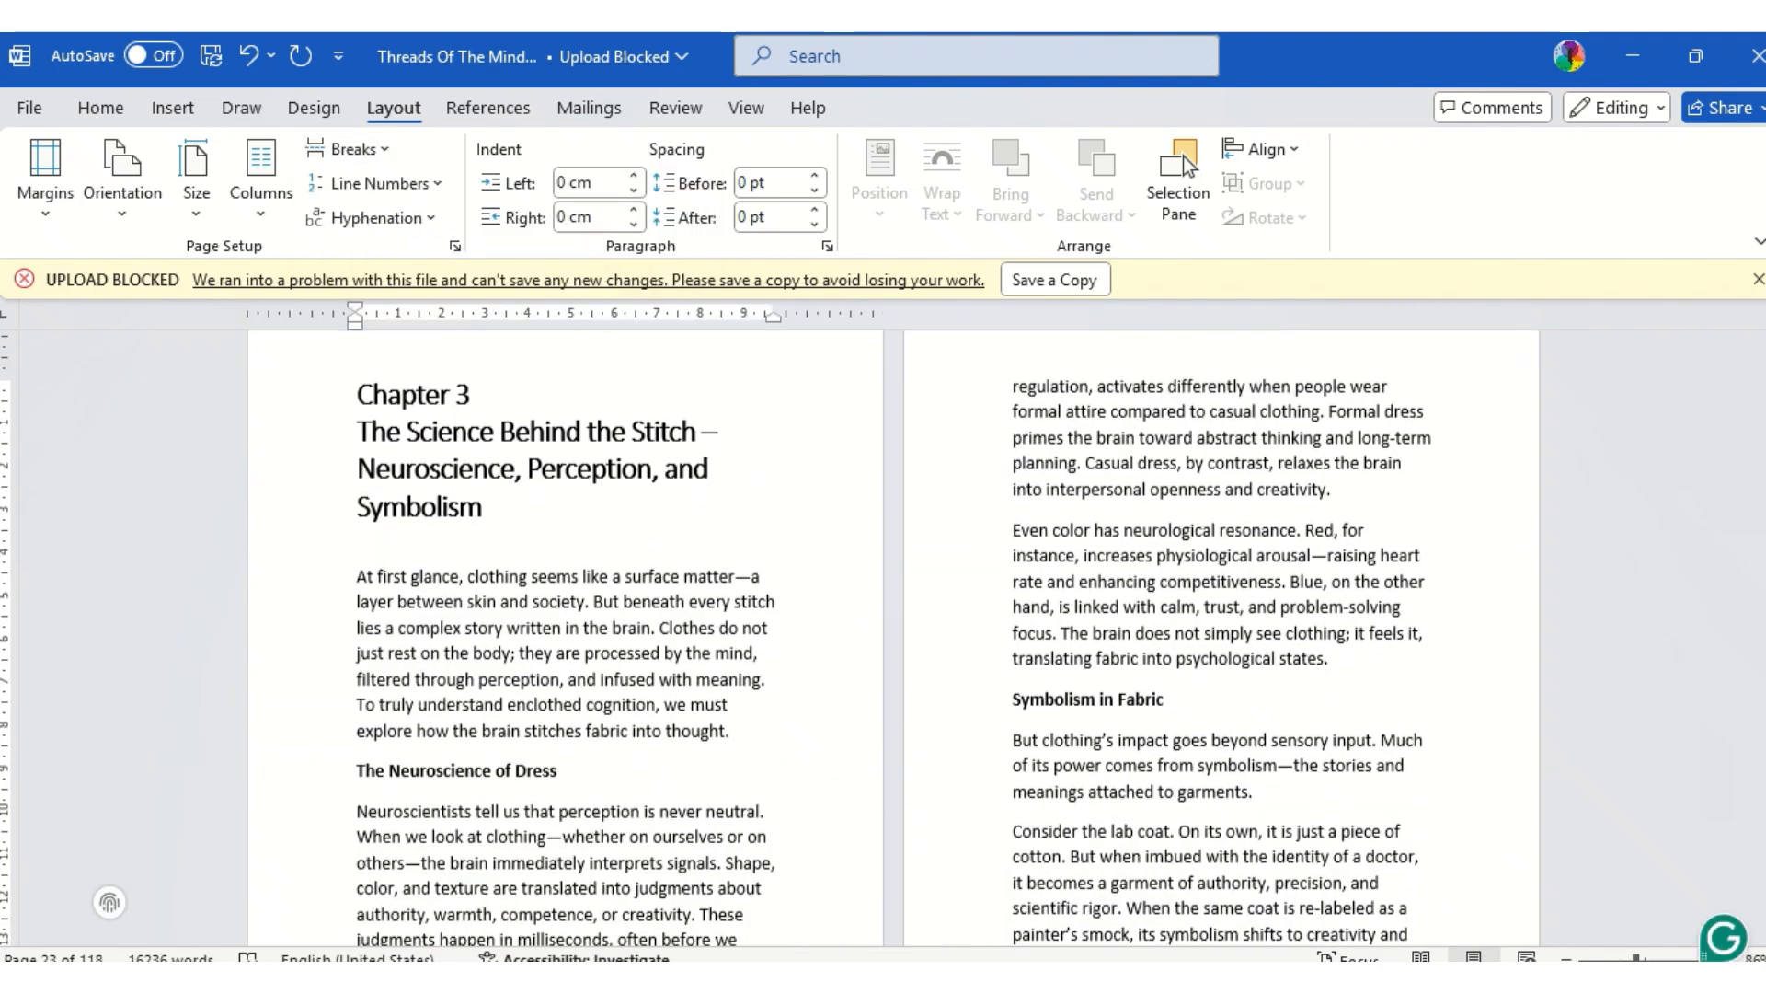
scroll(157, 483, up, 1)
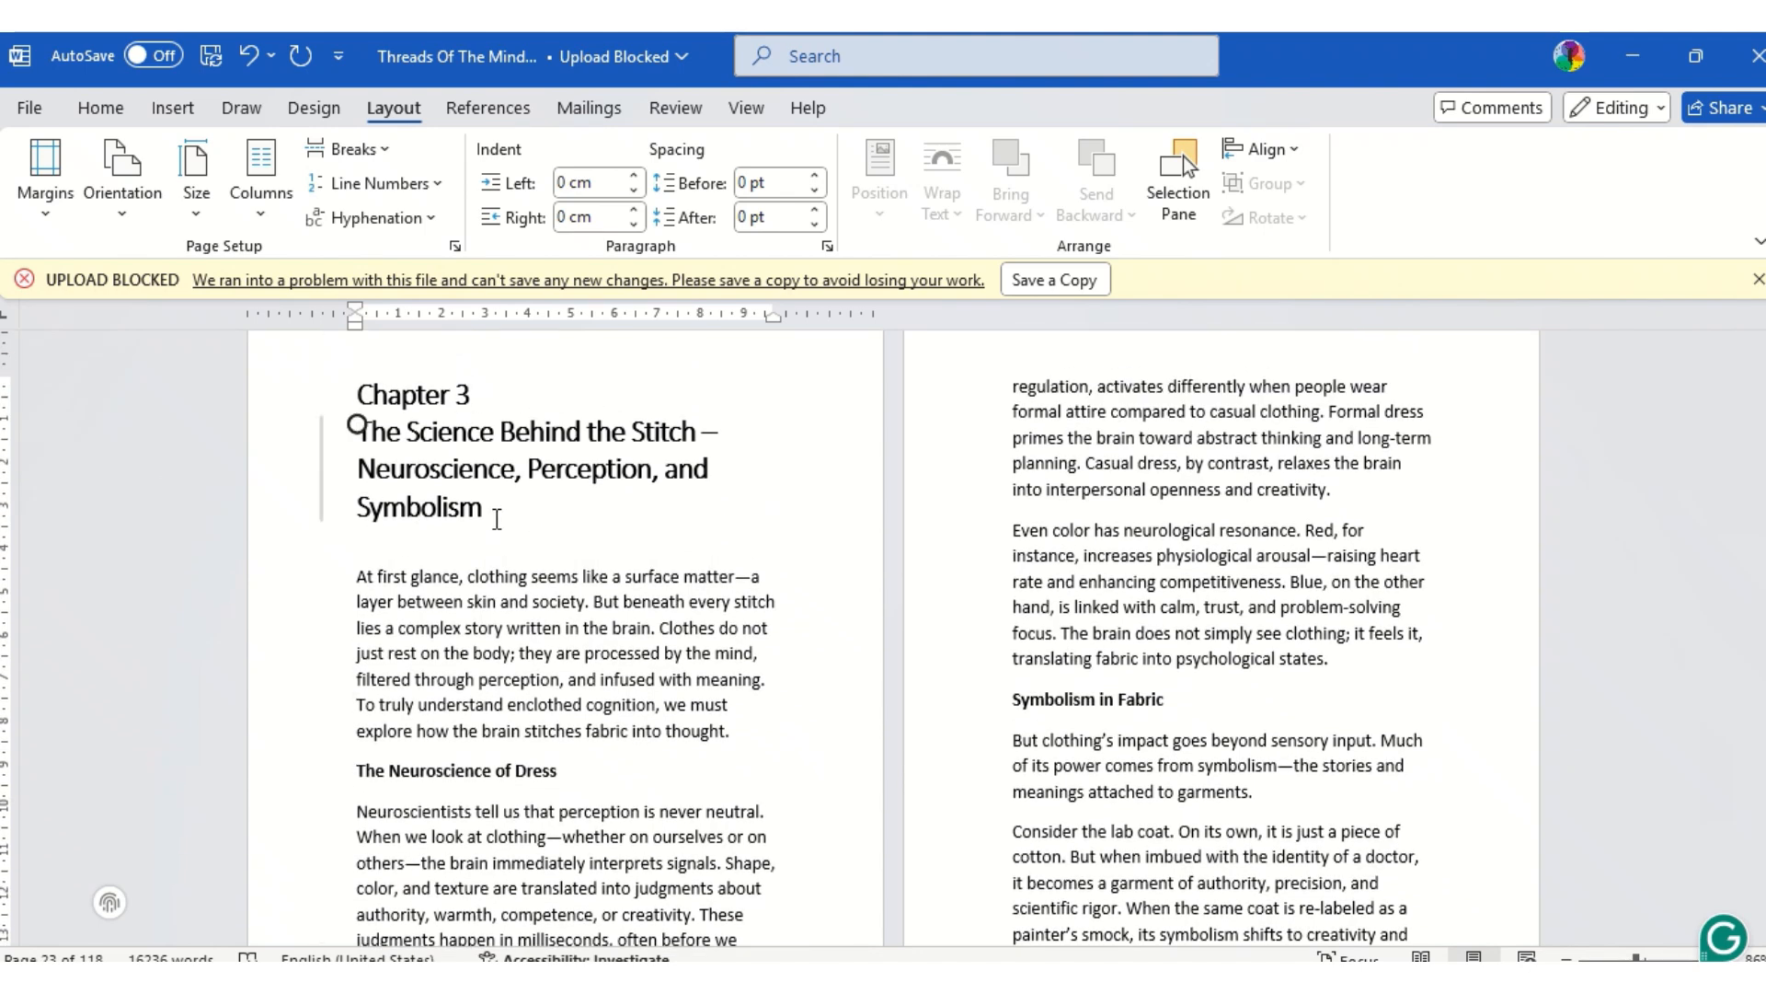
drag(497, 512, 373, 406)
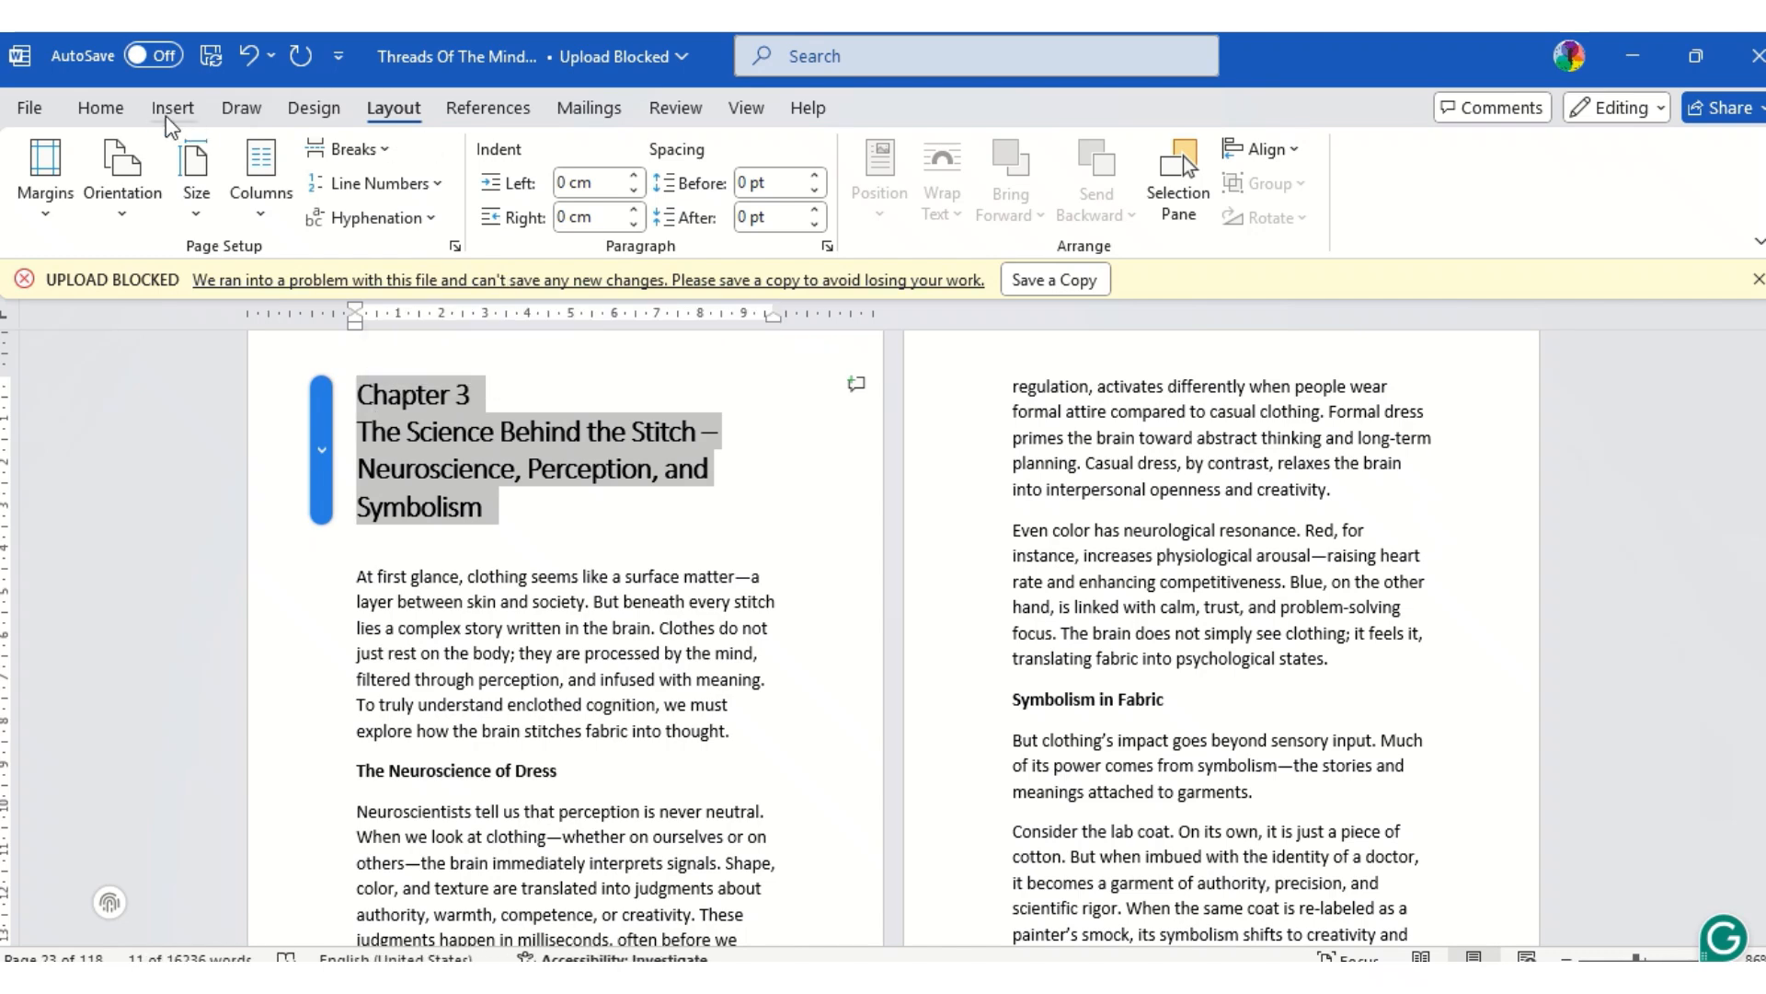
click(101, 107)
click(995, 212)
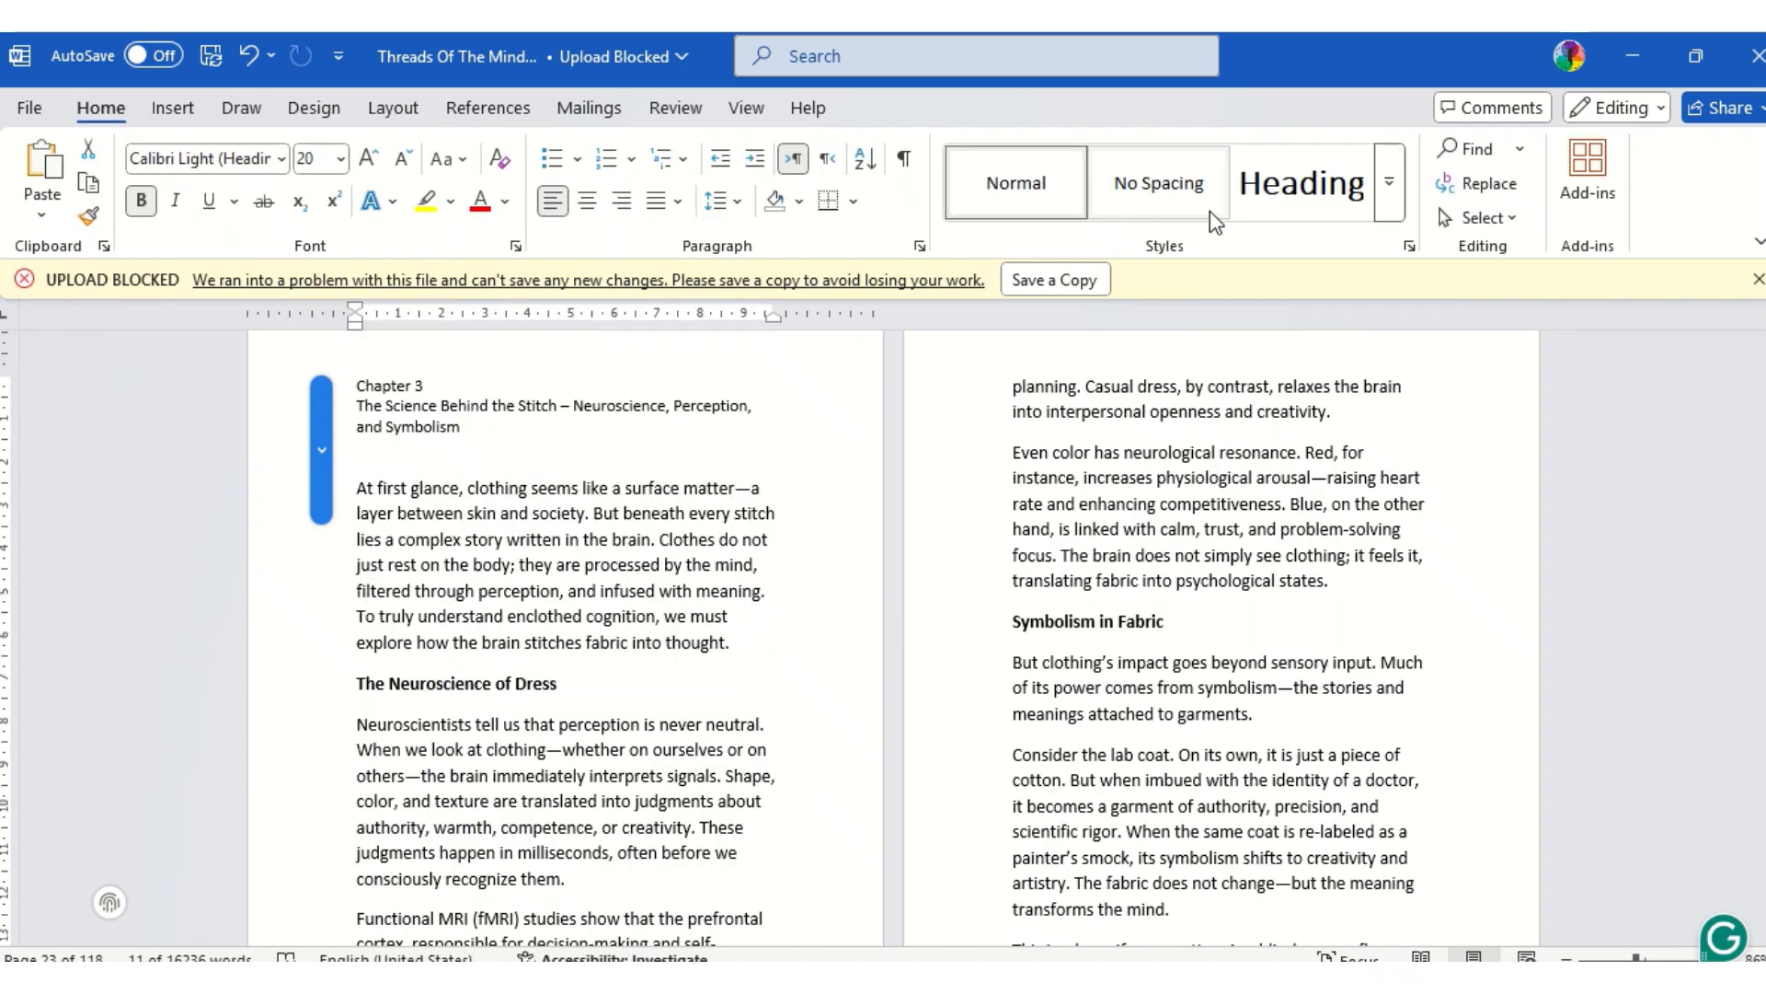
click(1292, 197)
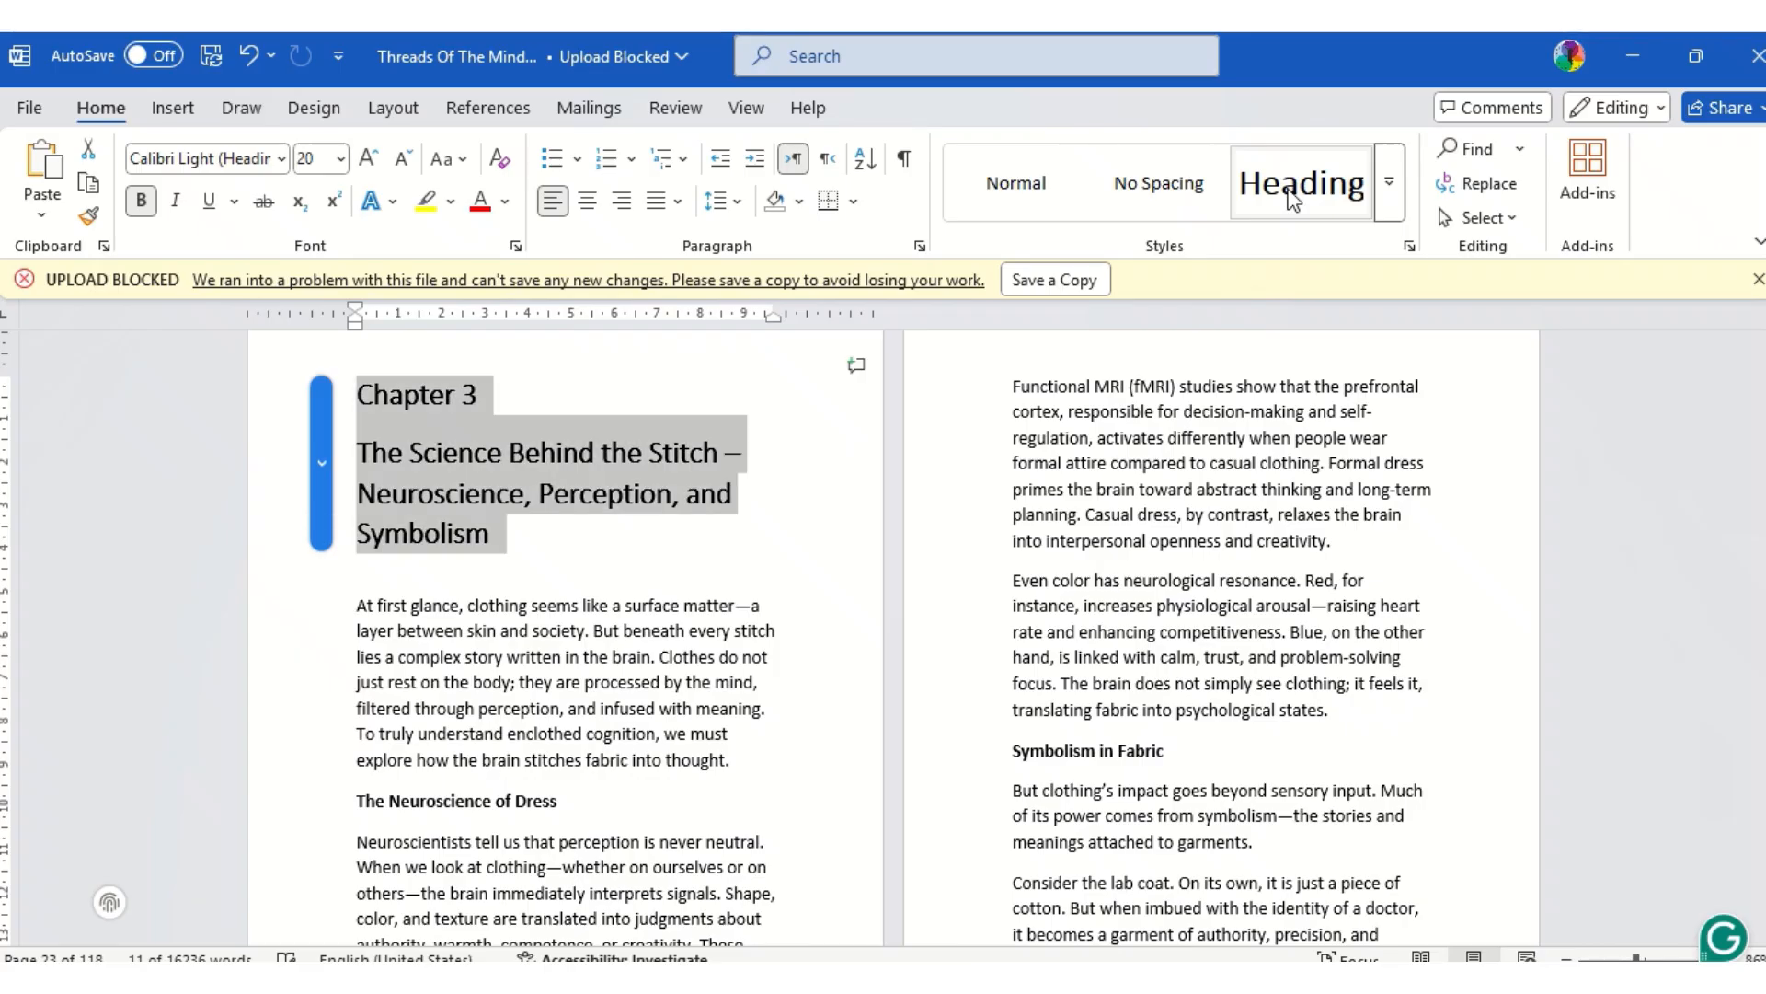
Place the cursor at the start of the blank page before the Introduction and turn off bold there.
click(931, 519)
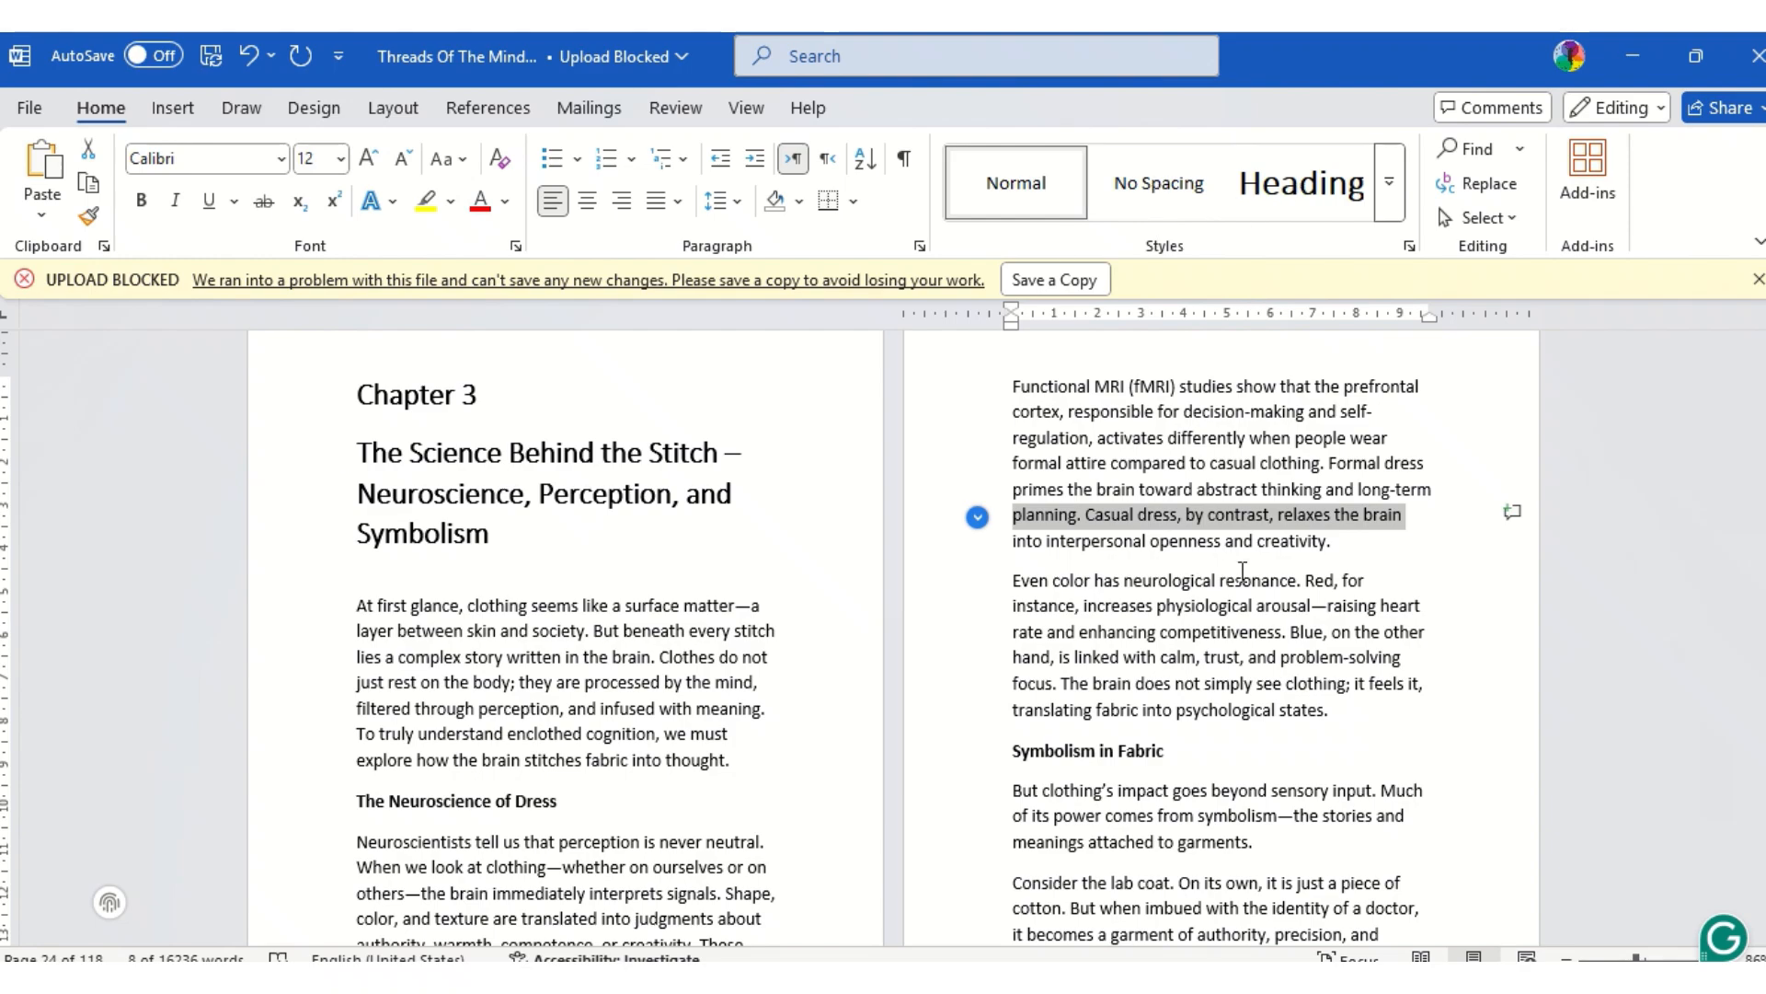
scroll(1242, 572, up, 20)
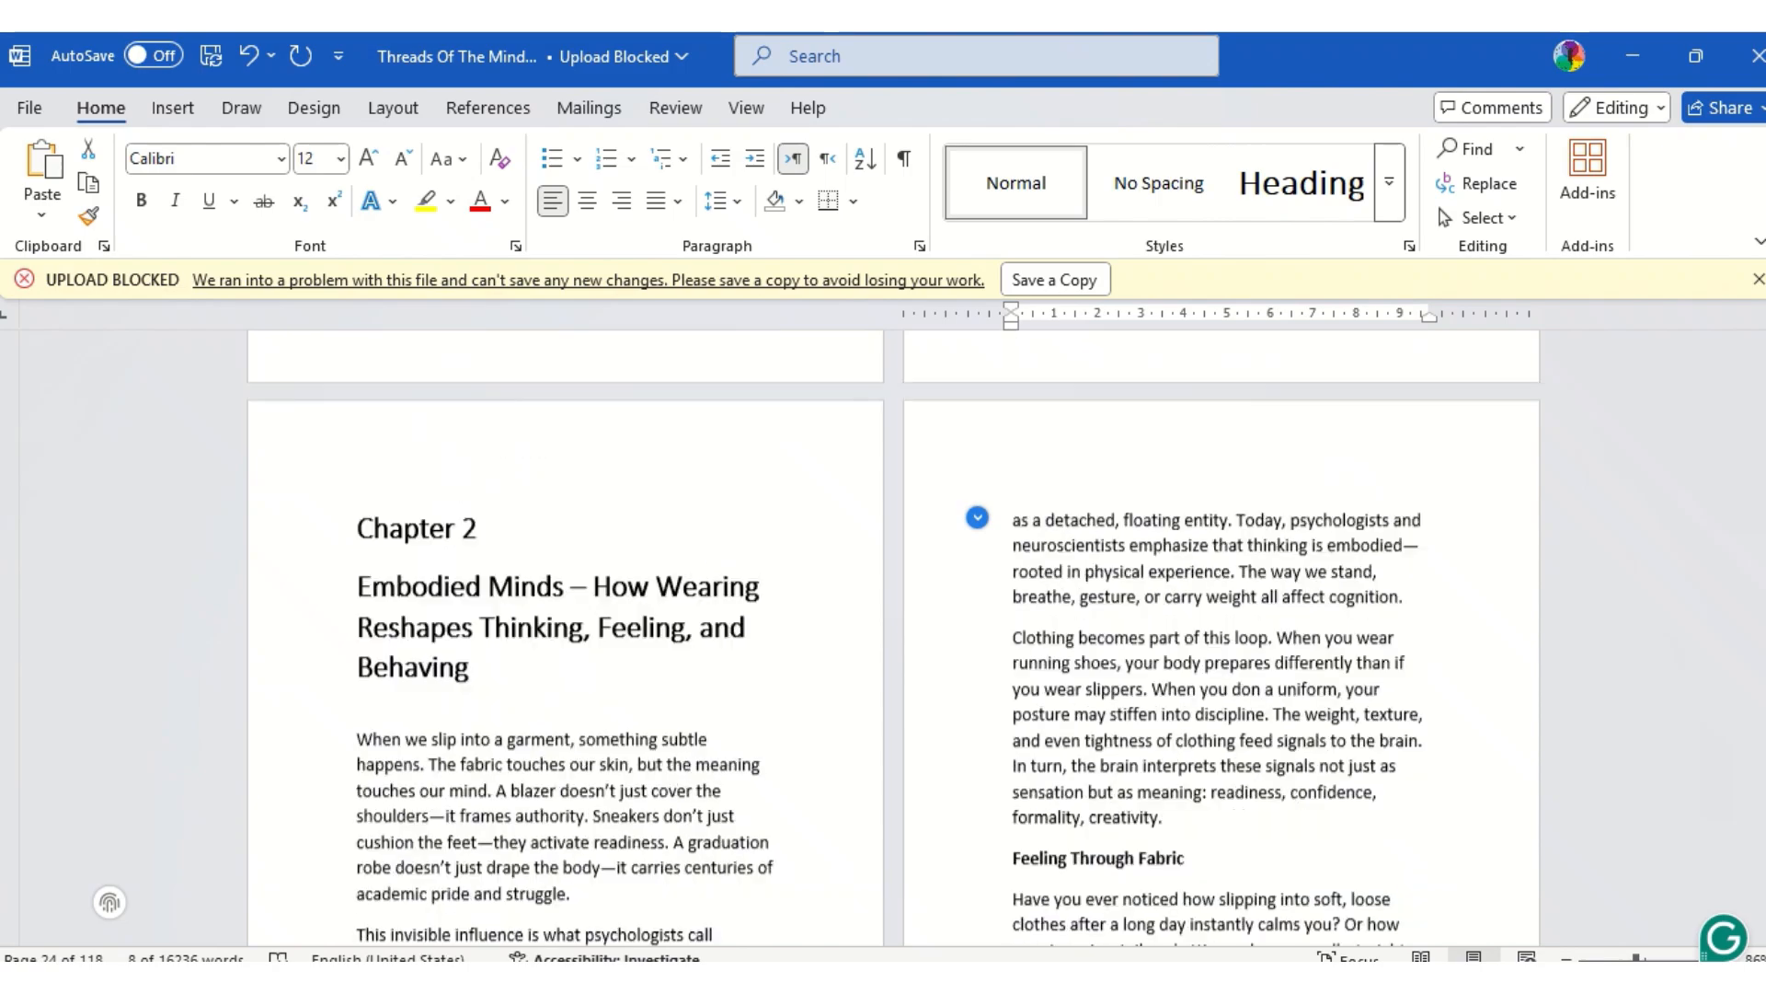
scroll(892, 643, up, 20)
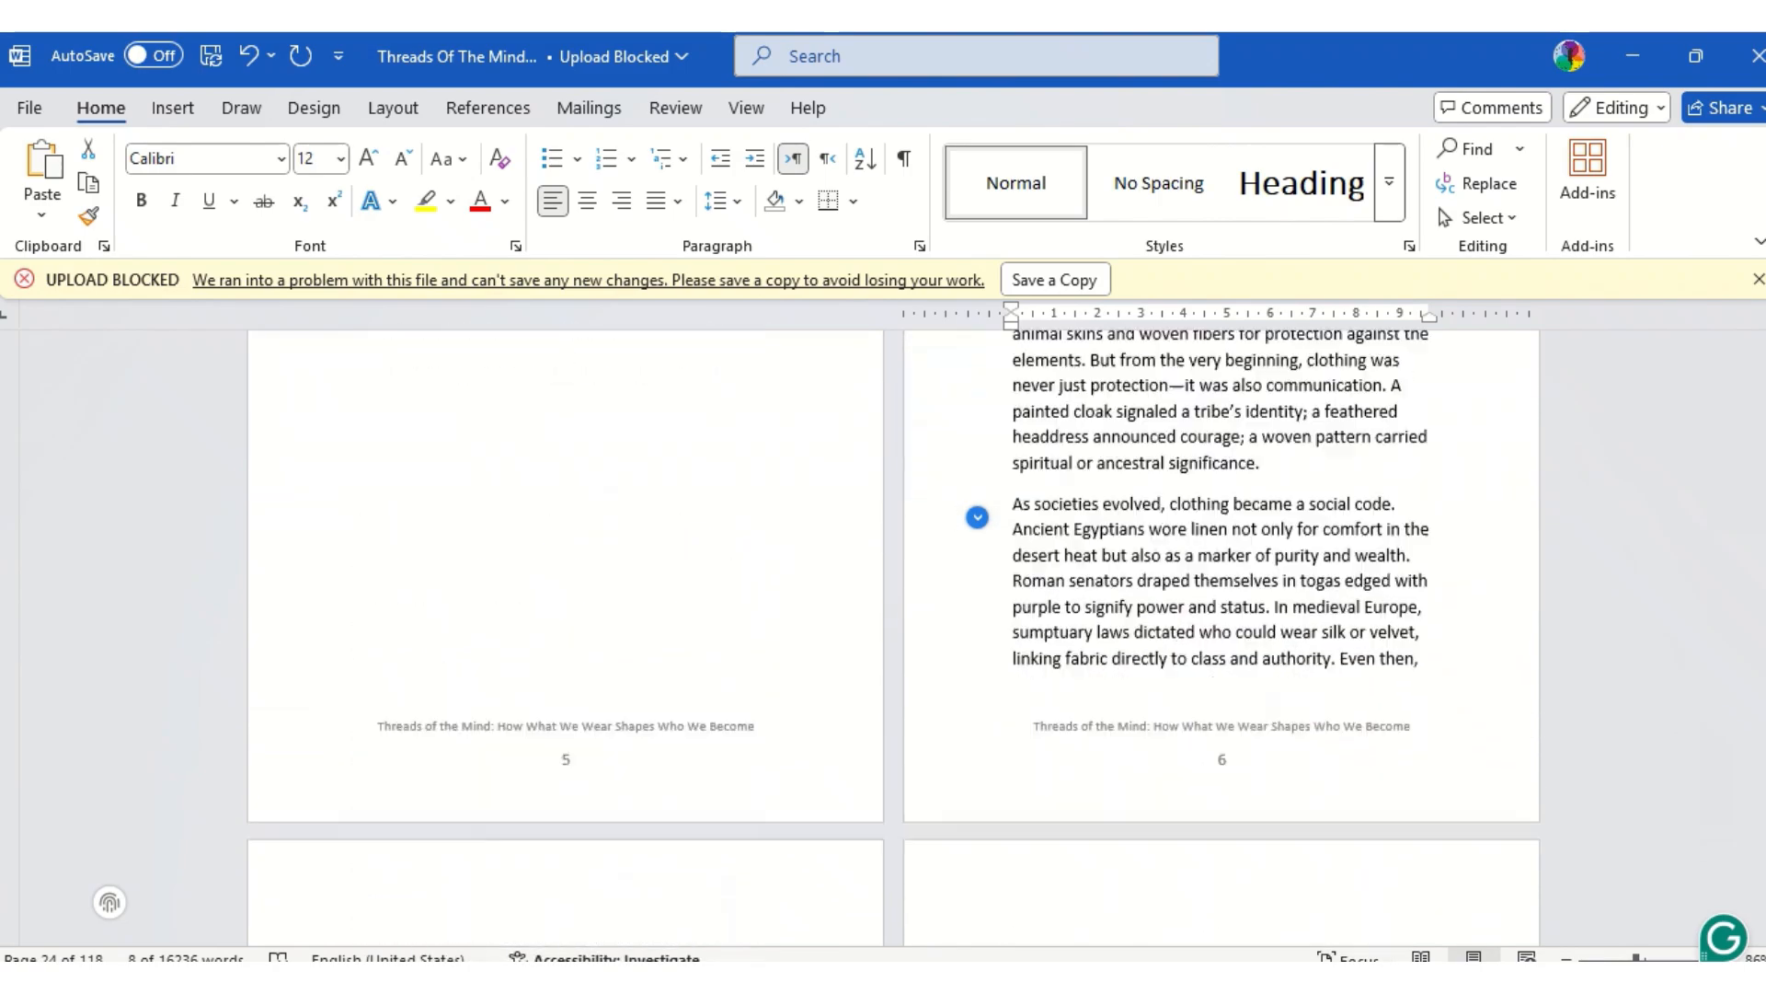
scroll(893, 635, up, 20)
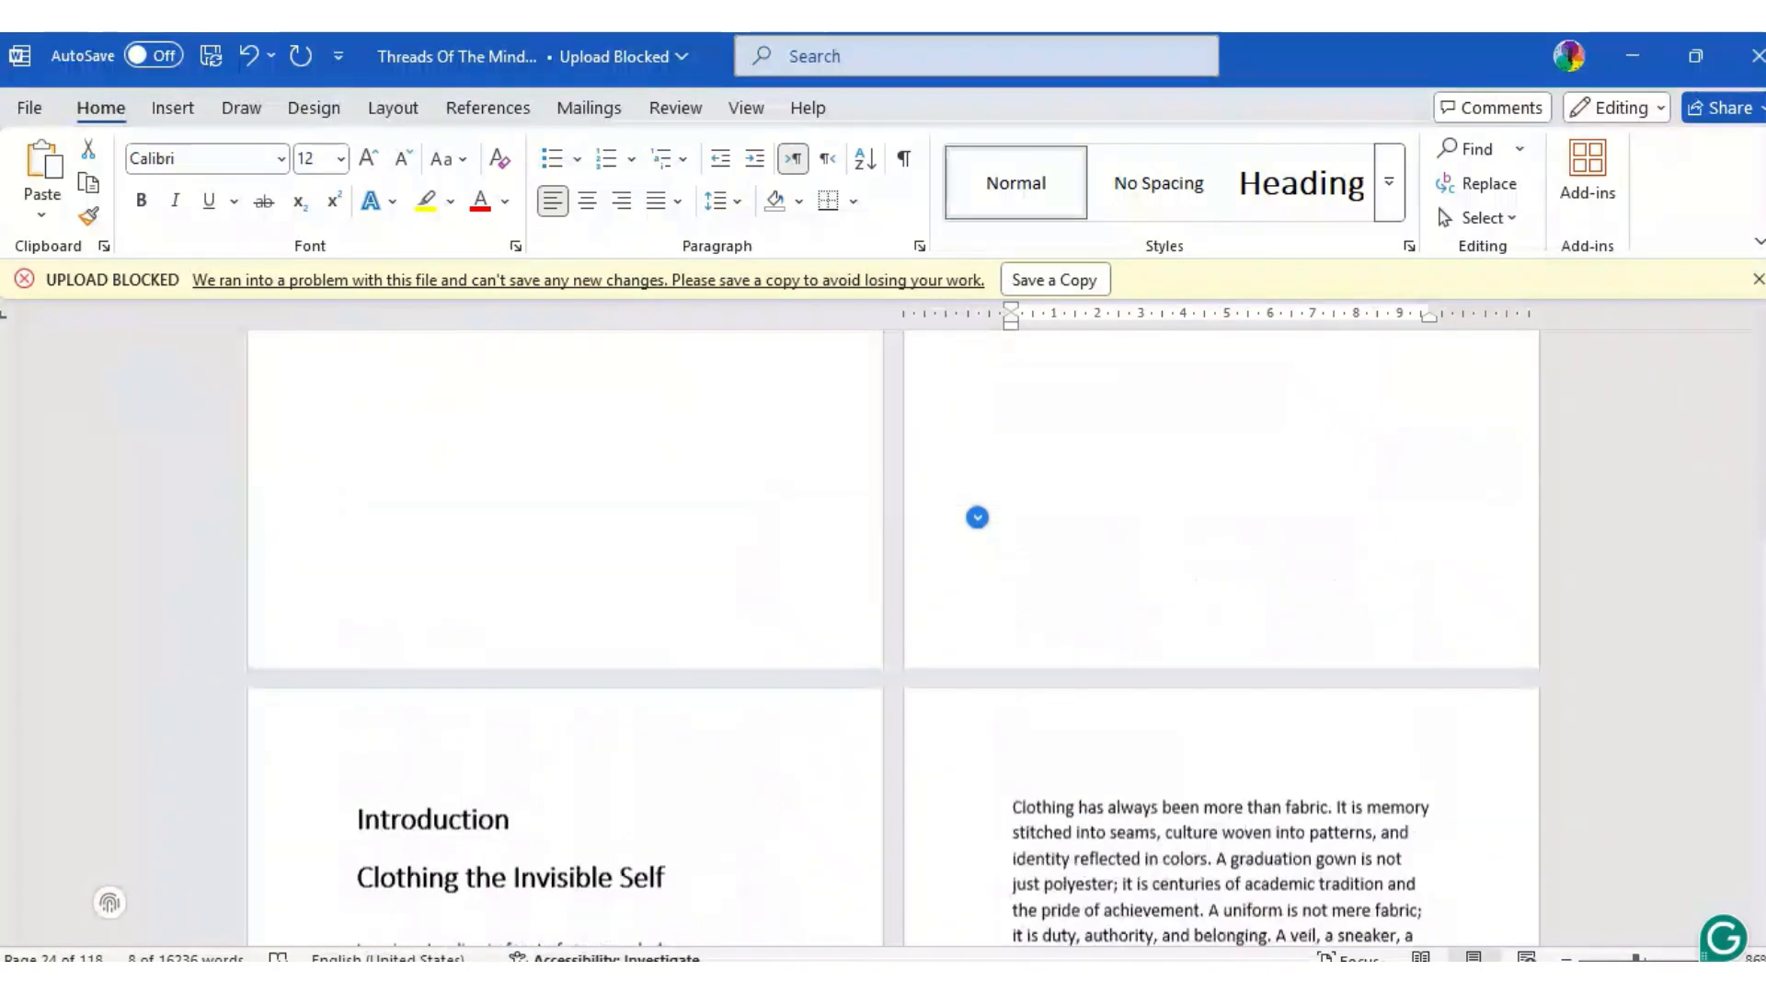
scroll(977, 517, up, 15)
scroll(978, 517, down, 5)
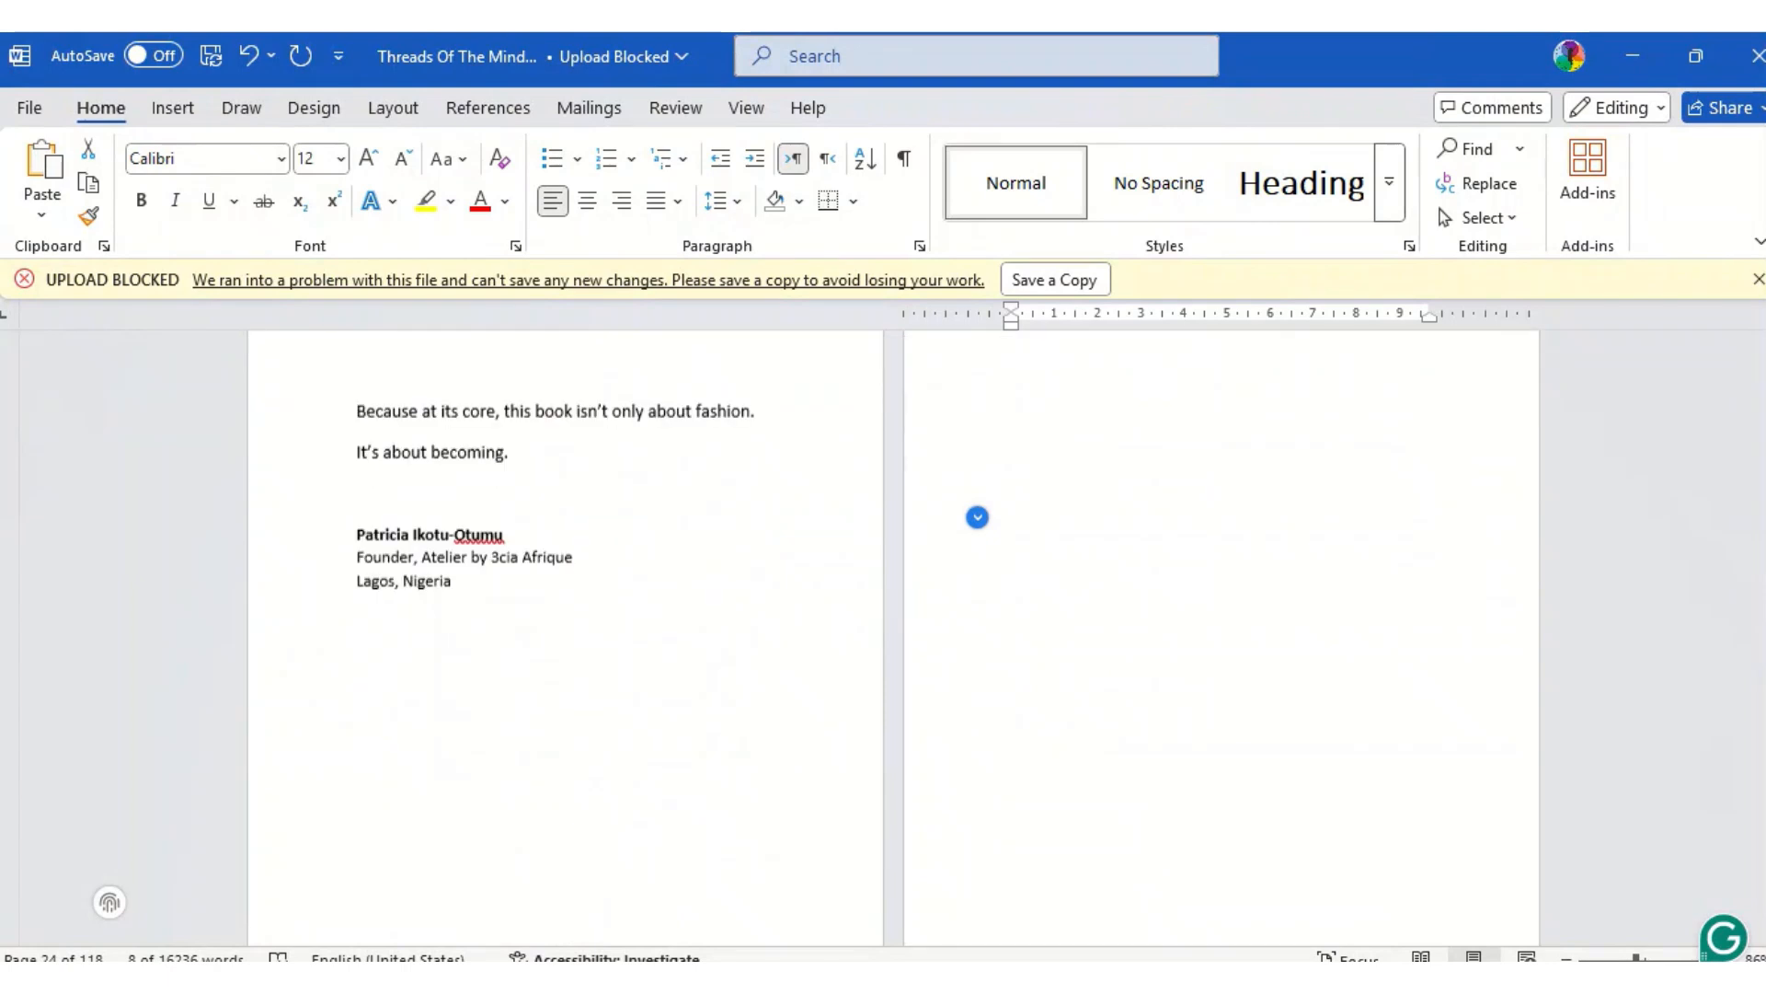
scroll(977, 517, up, 1)
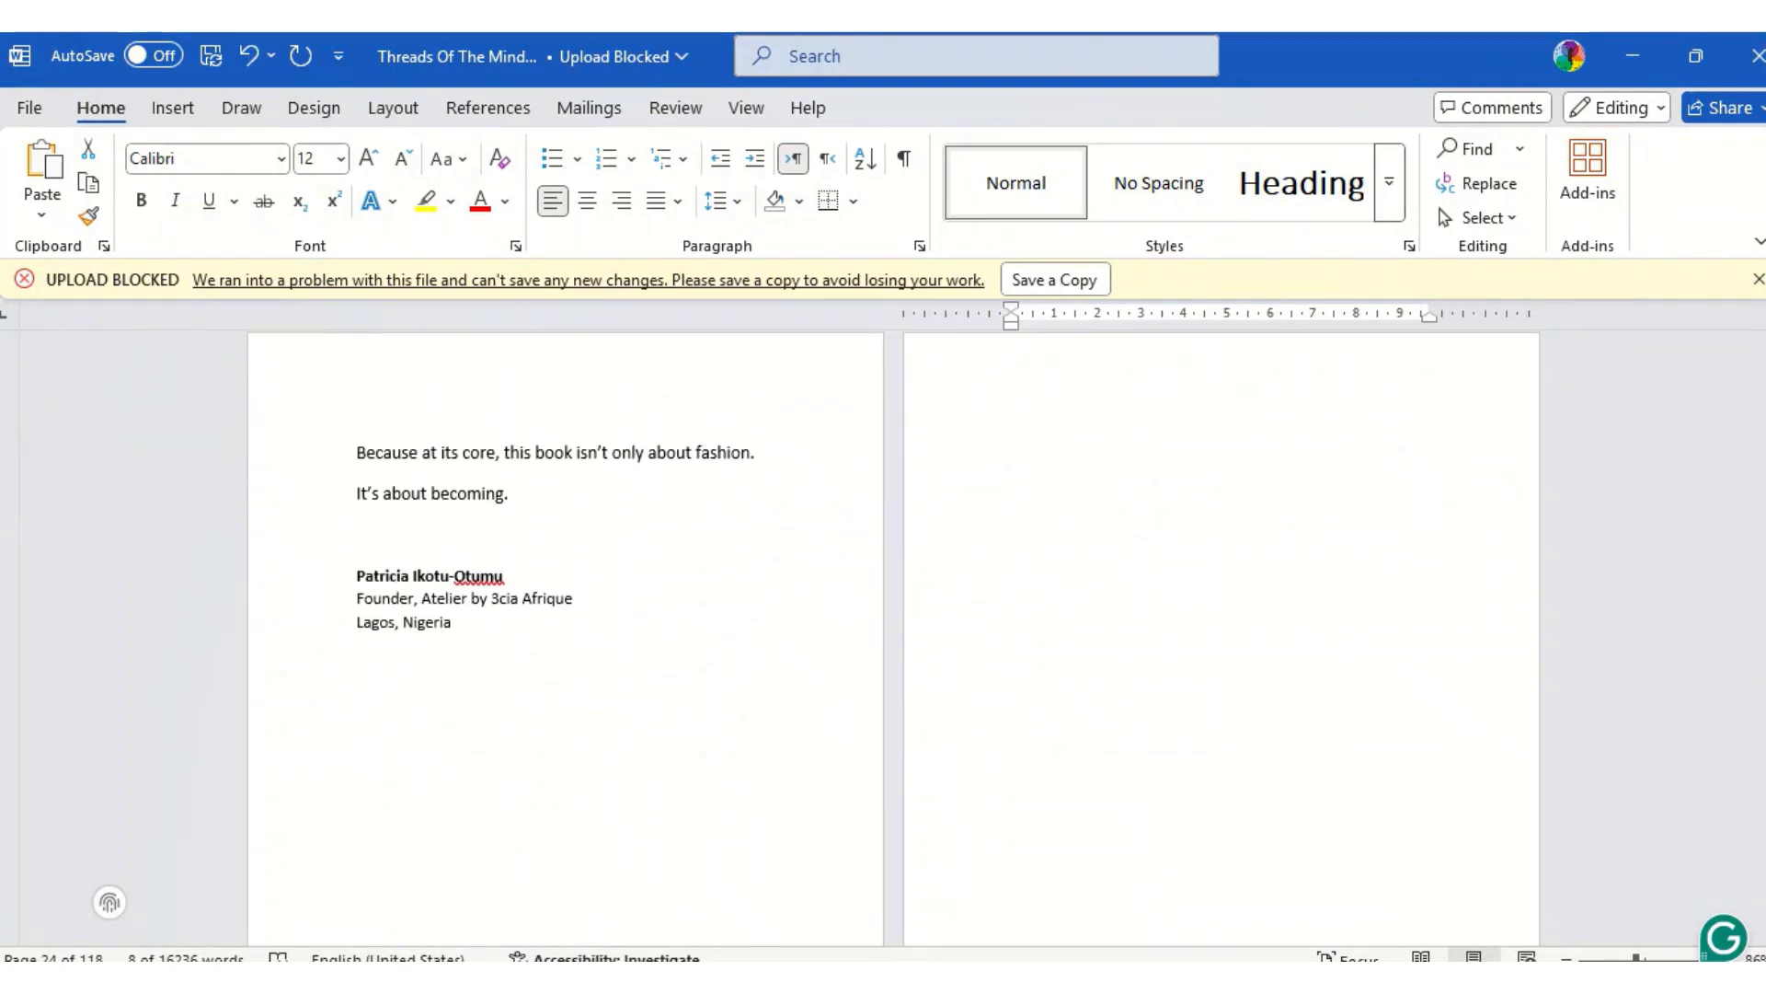
click(1038, 460)
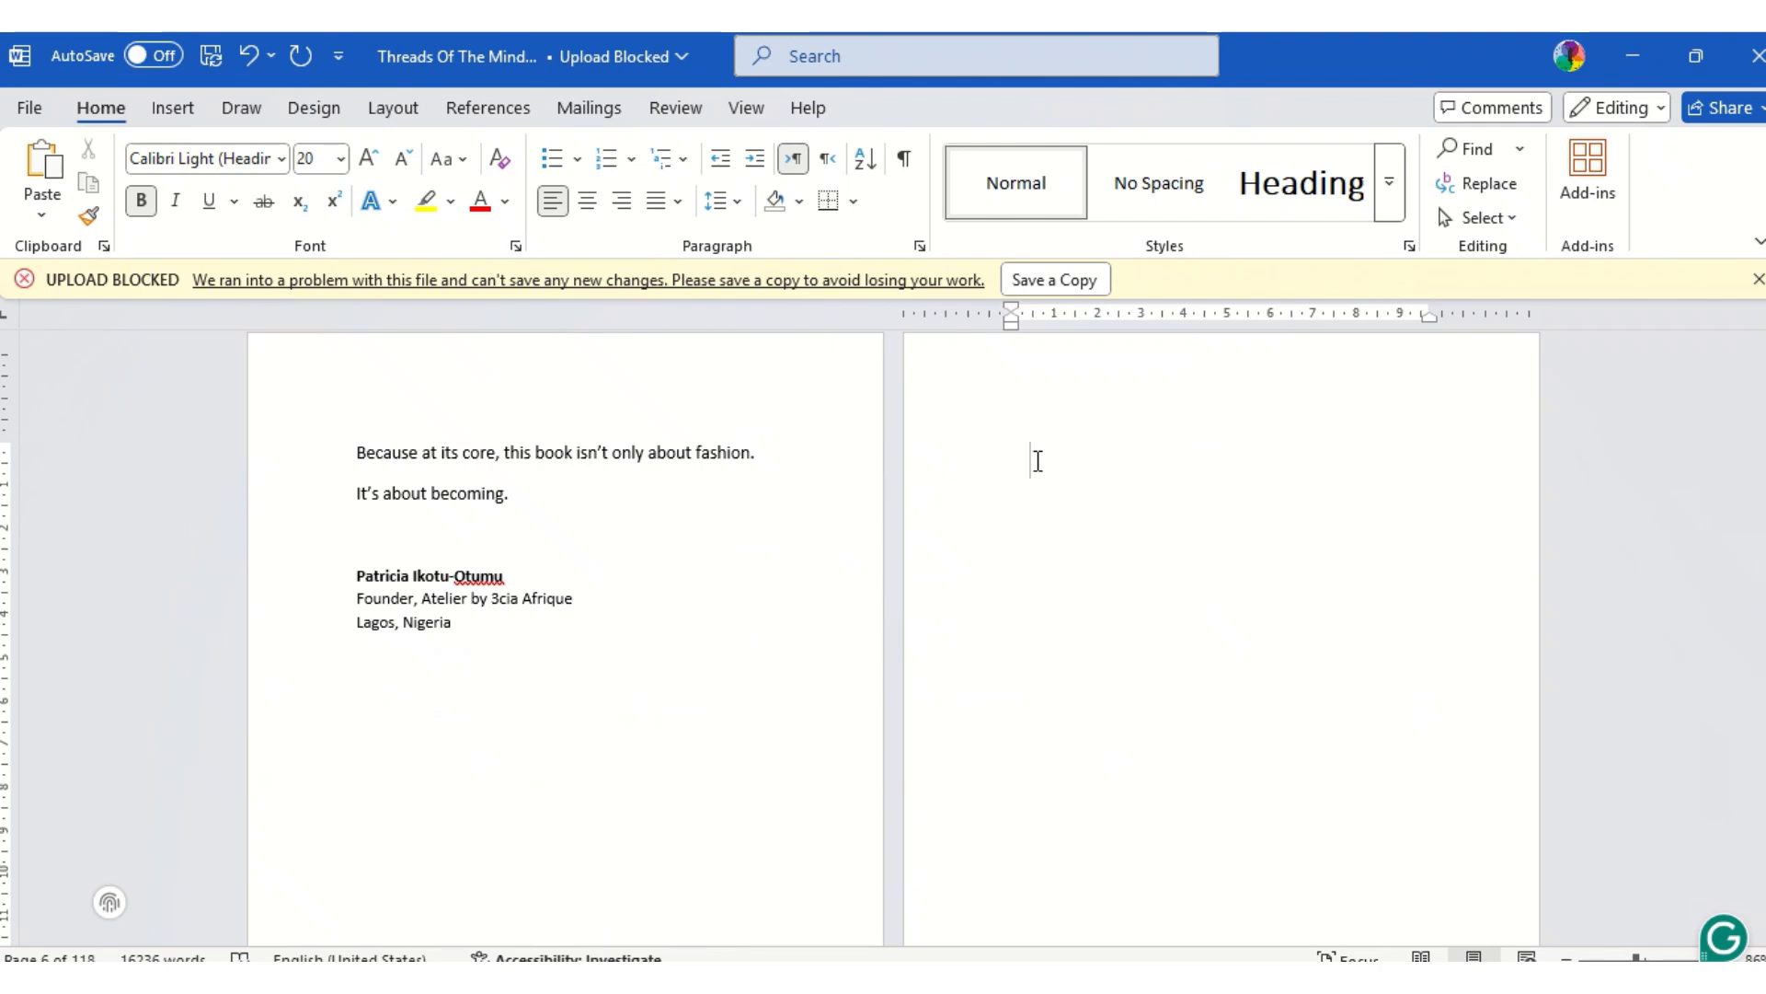
key(ctrl+b)
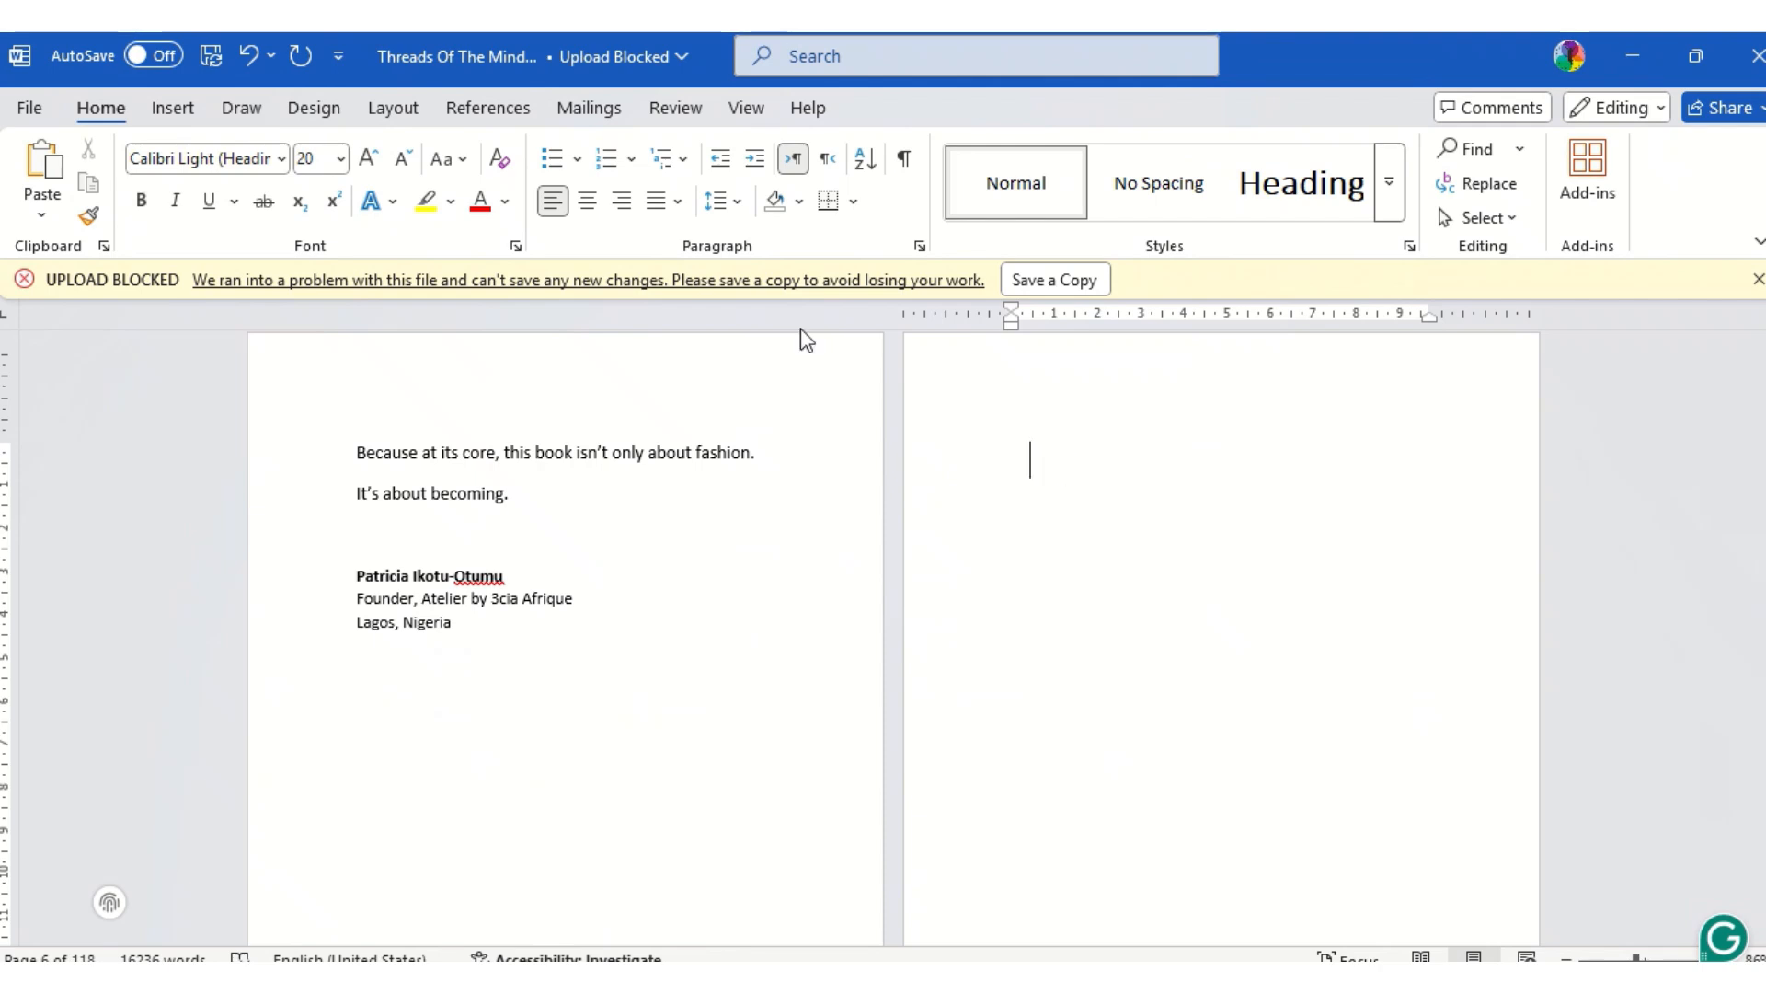
Insert a custom table of contents on the blank page with the tab leader set to (none).
click(482, 117)
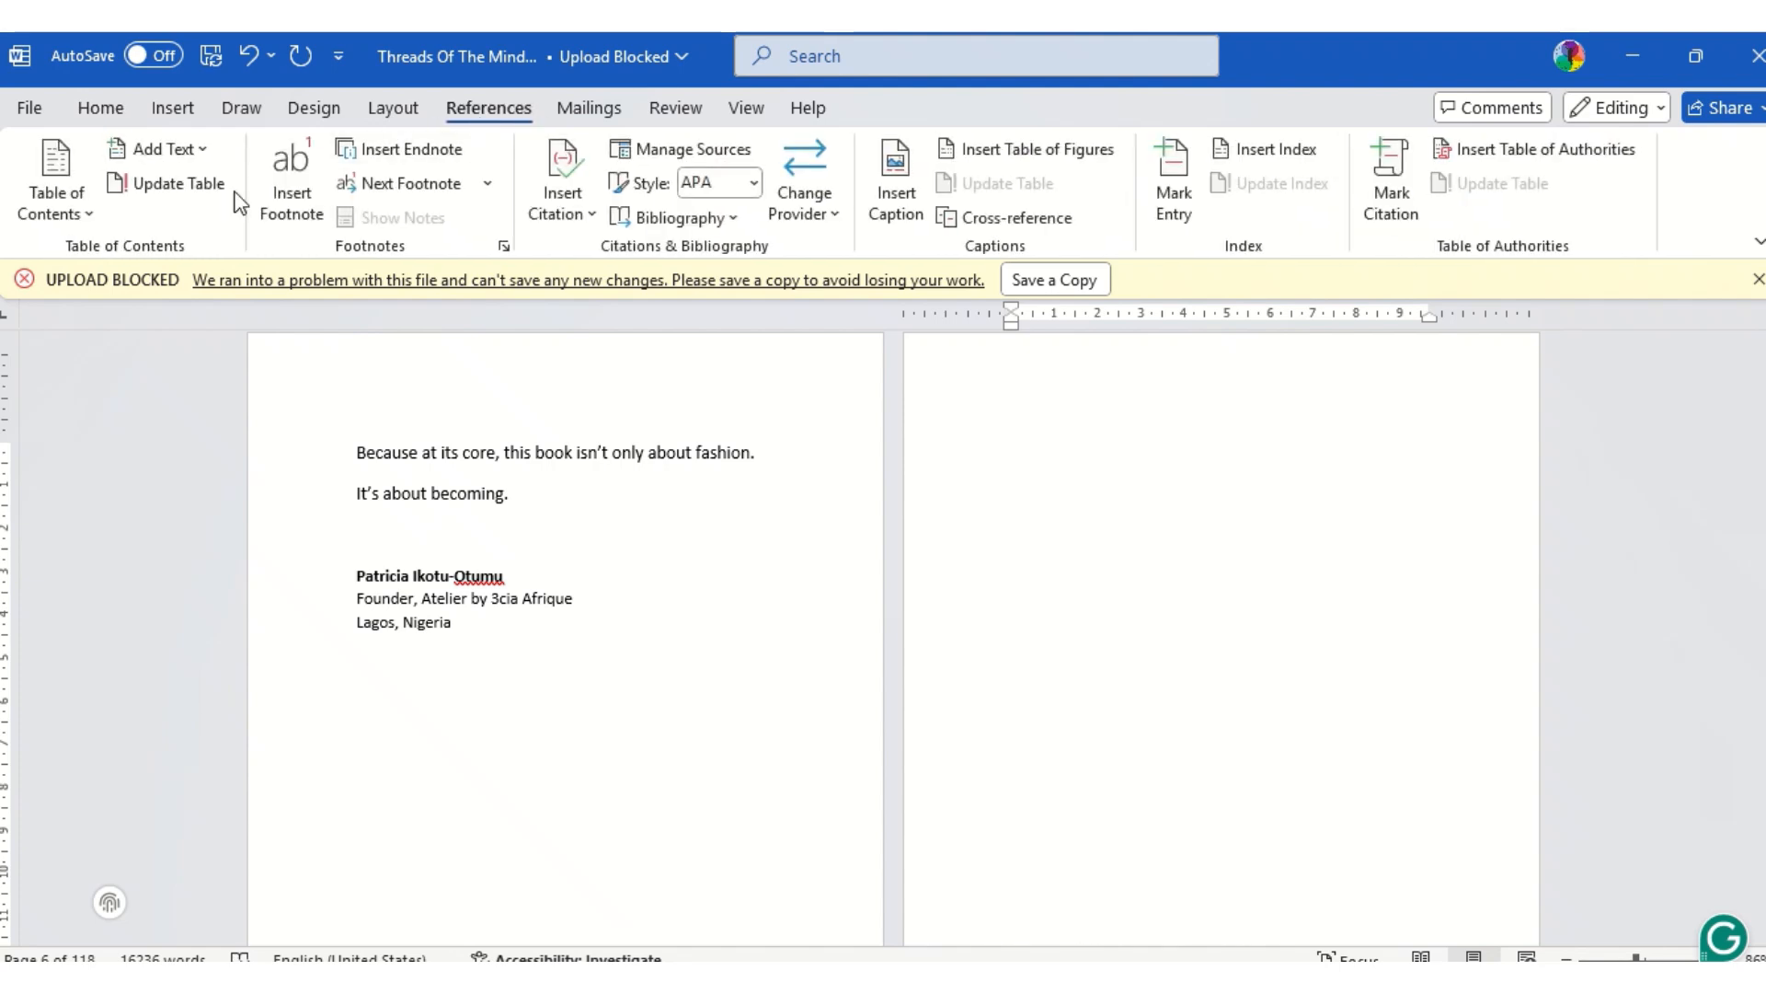
click(89, 216)
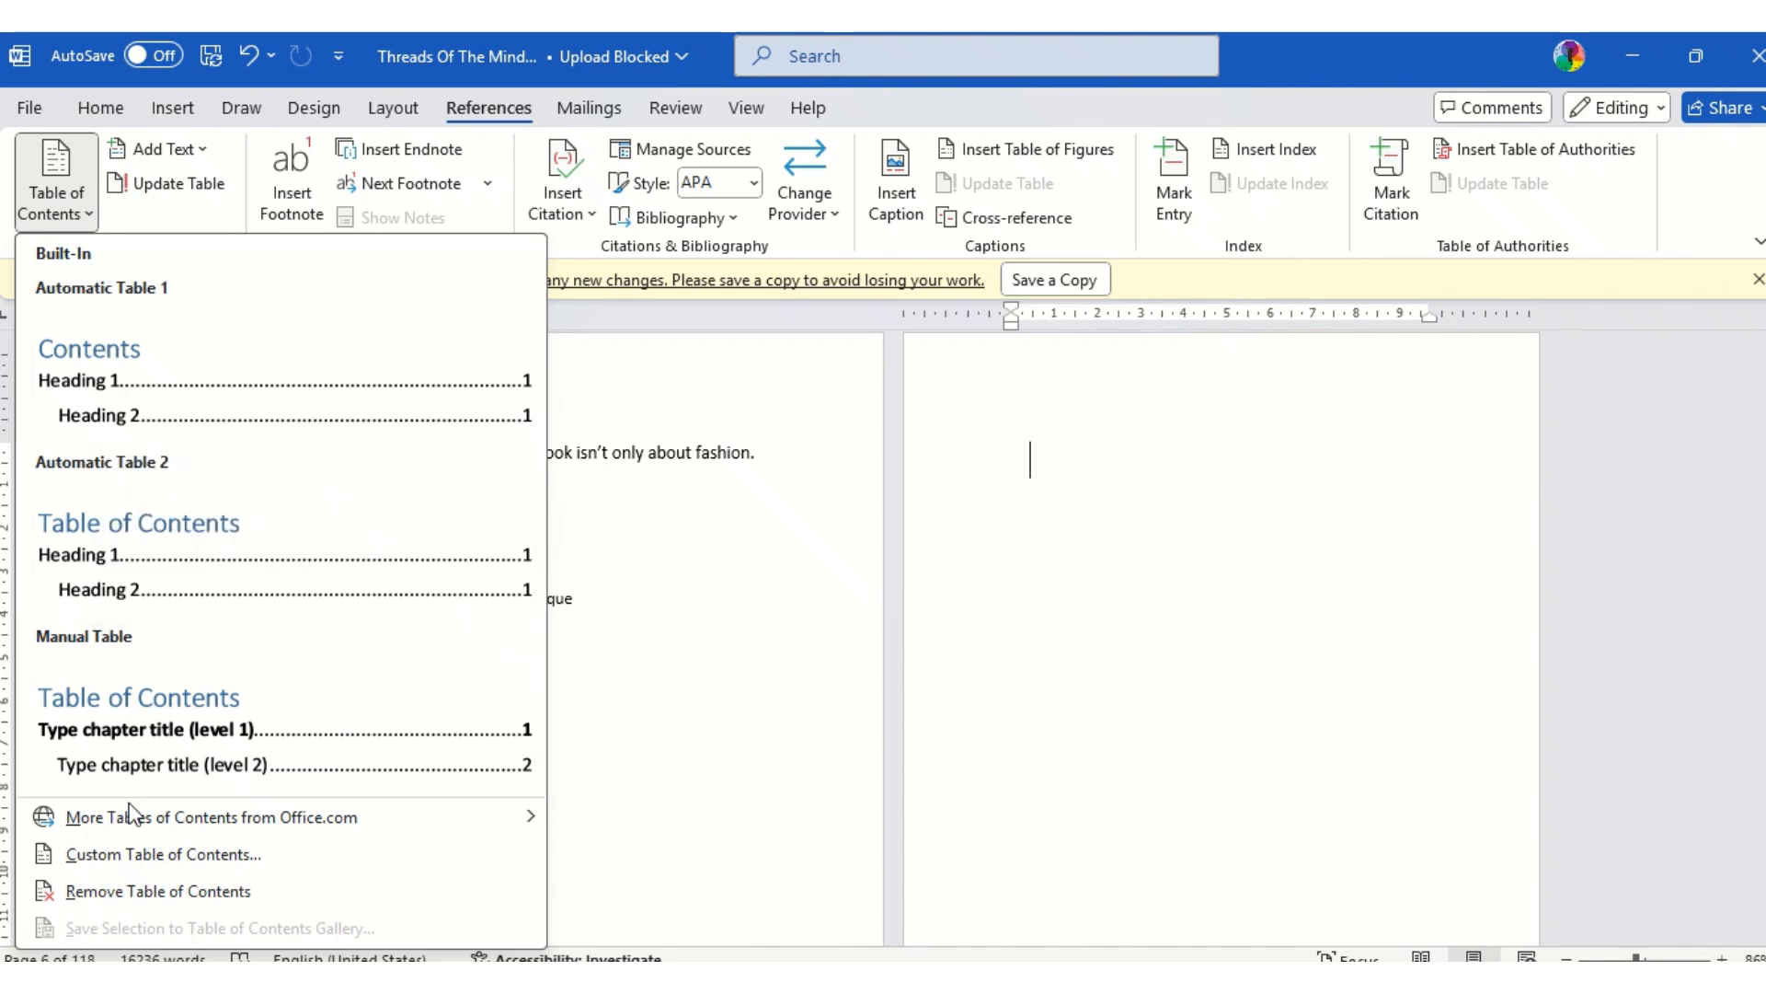
click(135, 855)
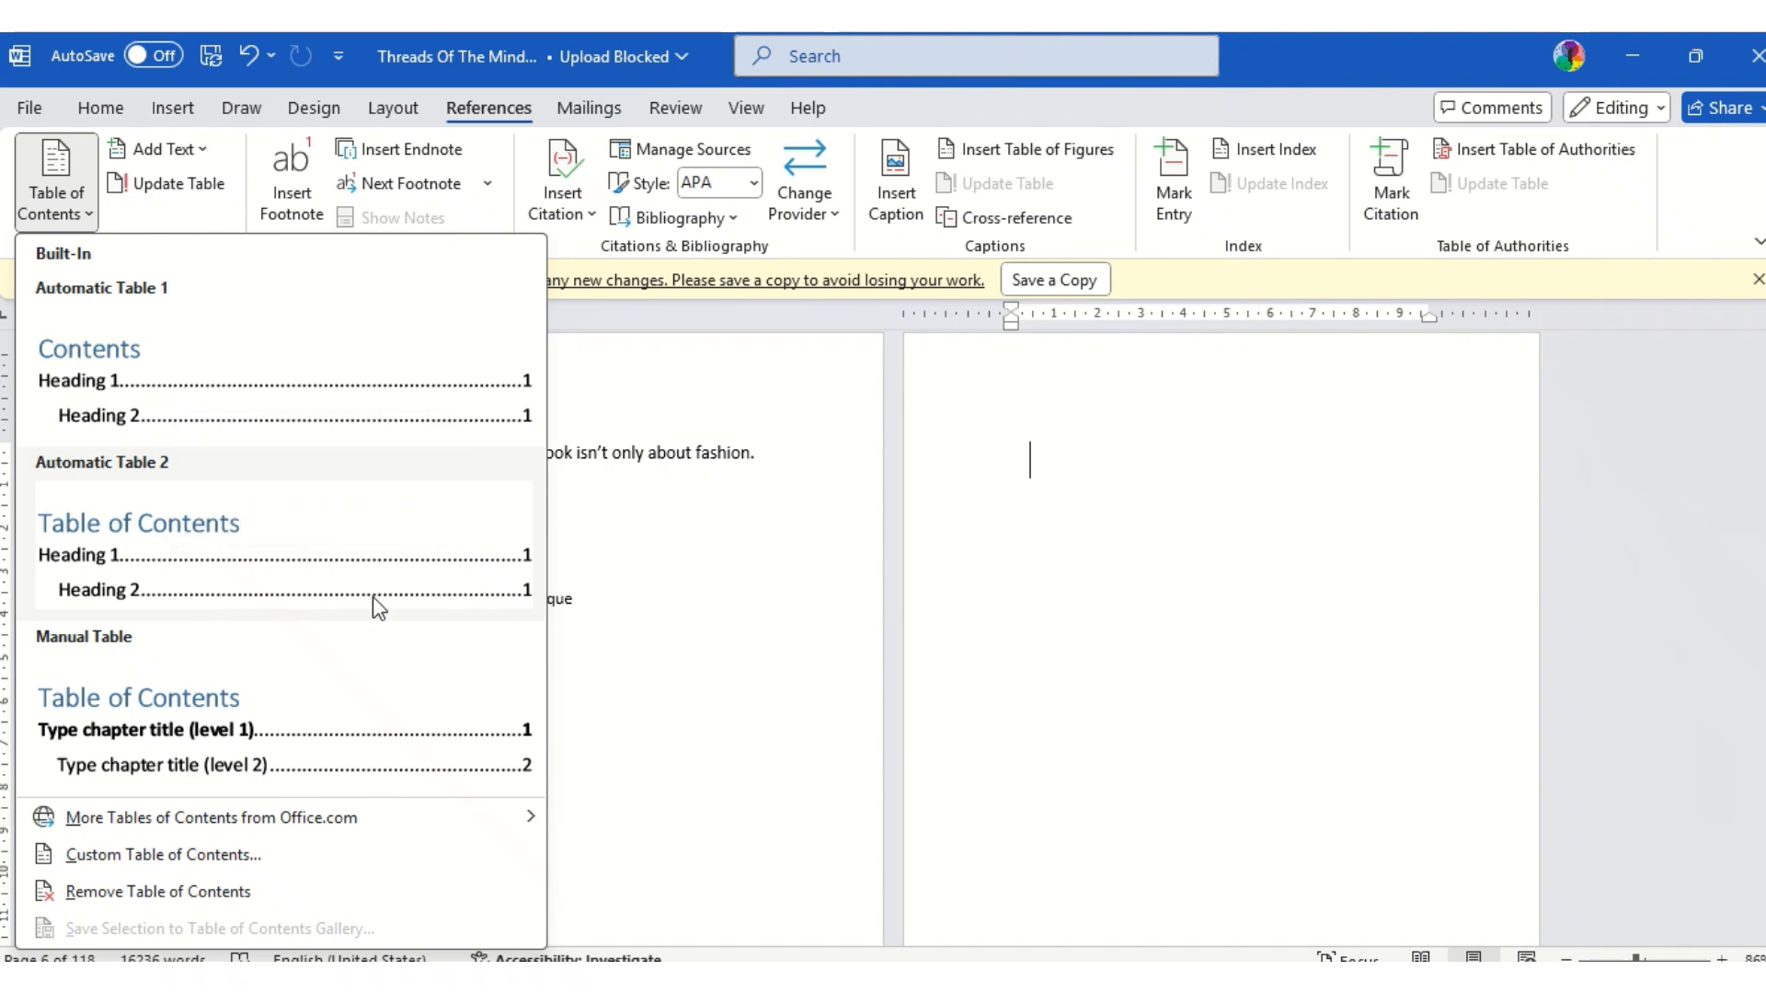
mouse_move(224, 830)
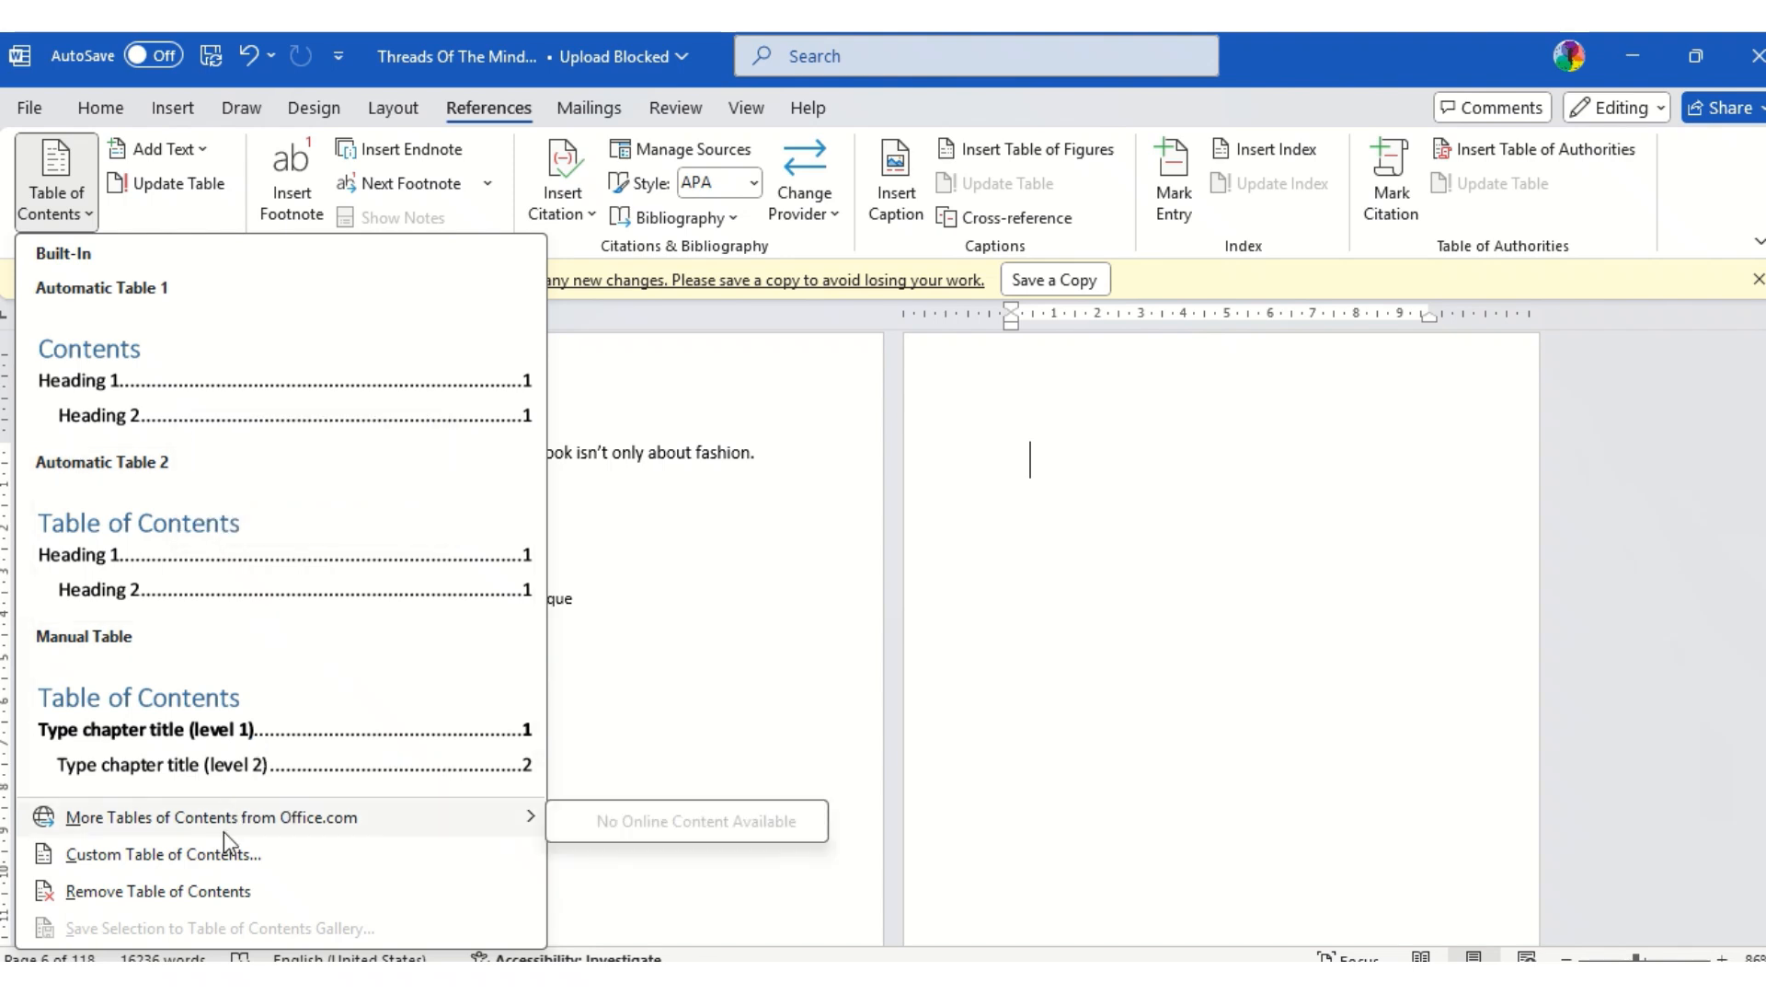
click(175, 856)
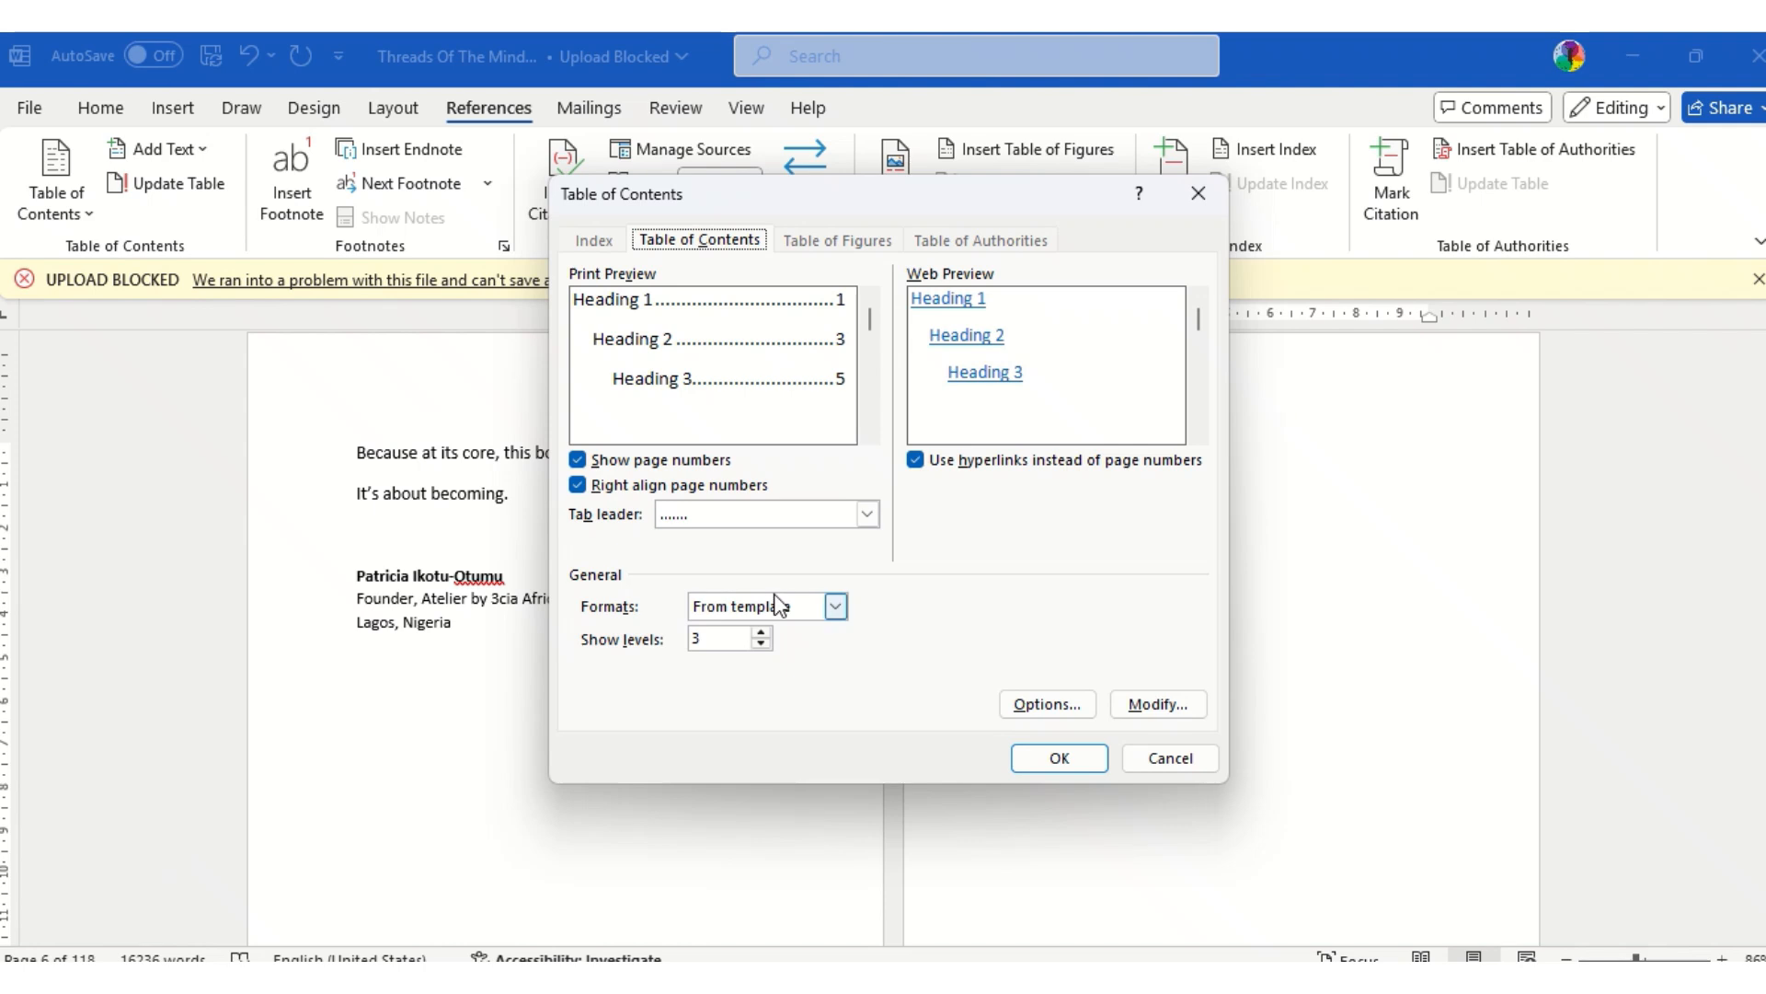
click(867, 515)
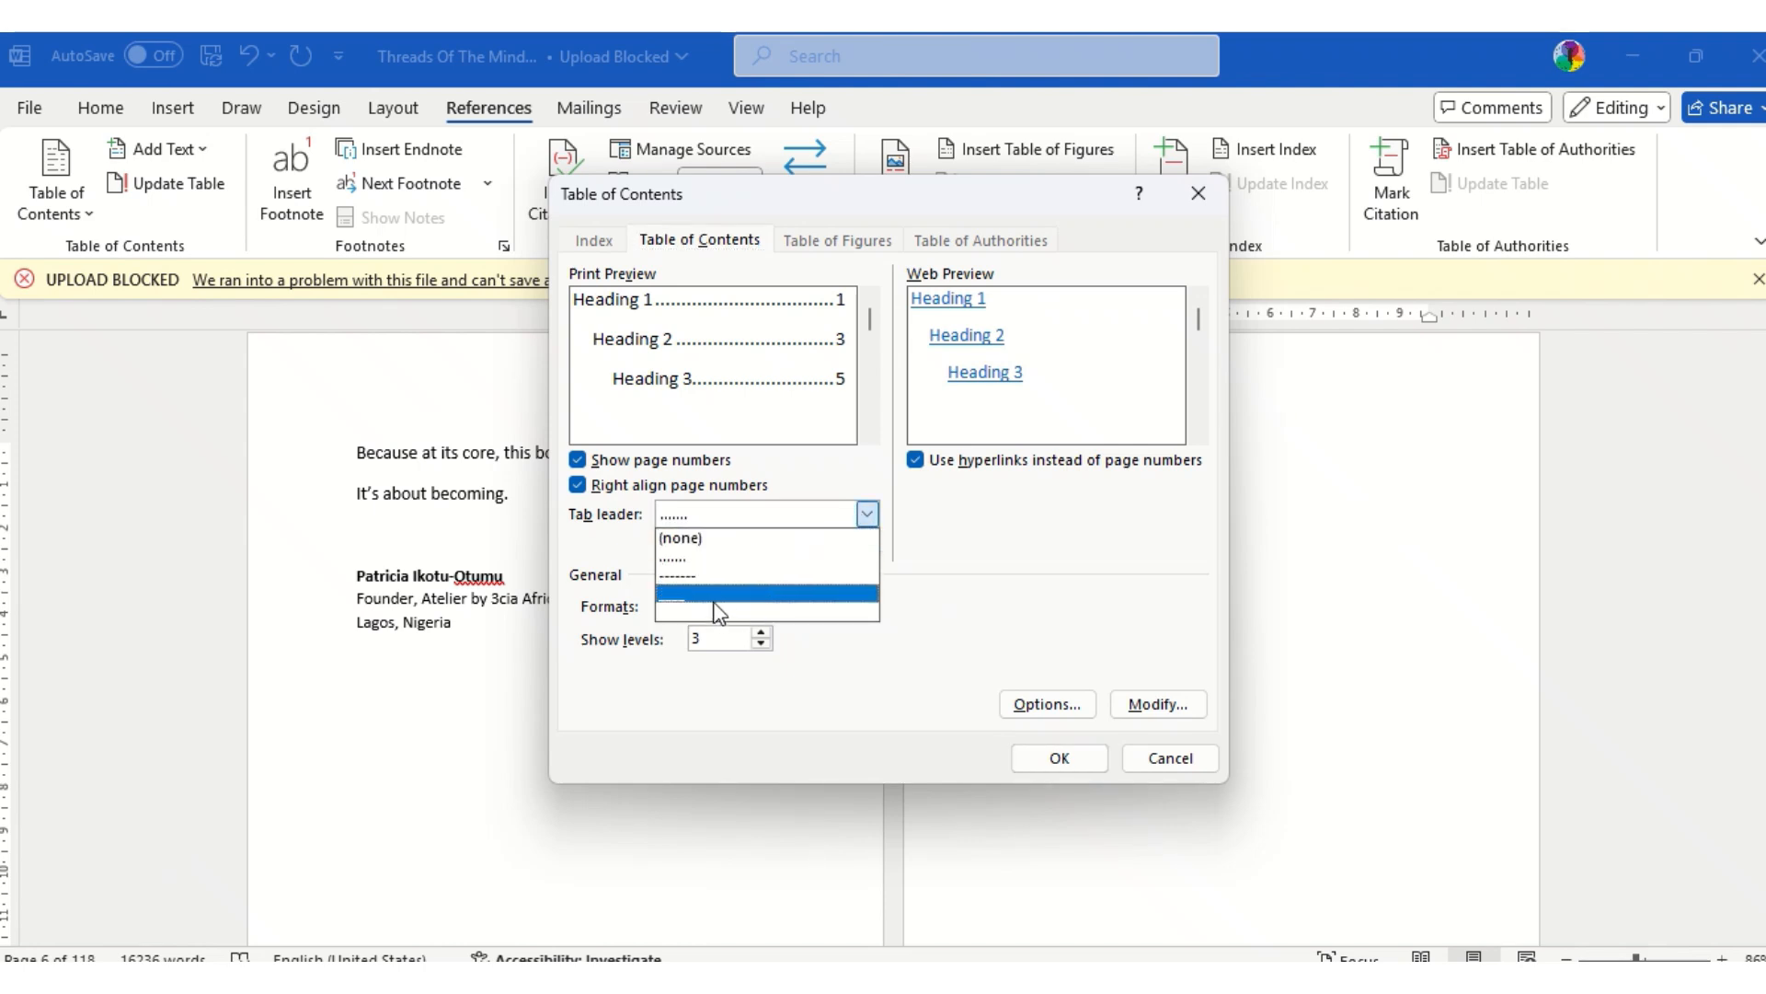
click(697, 541)
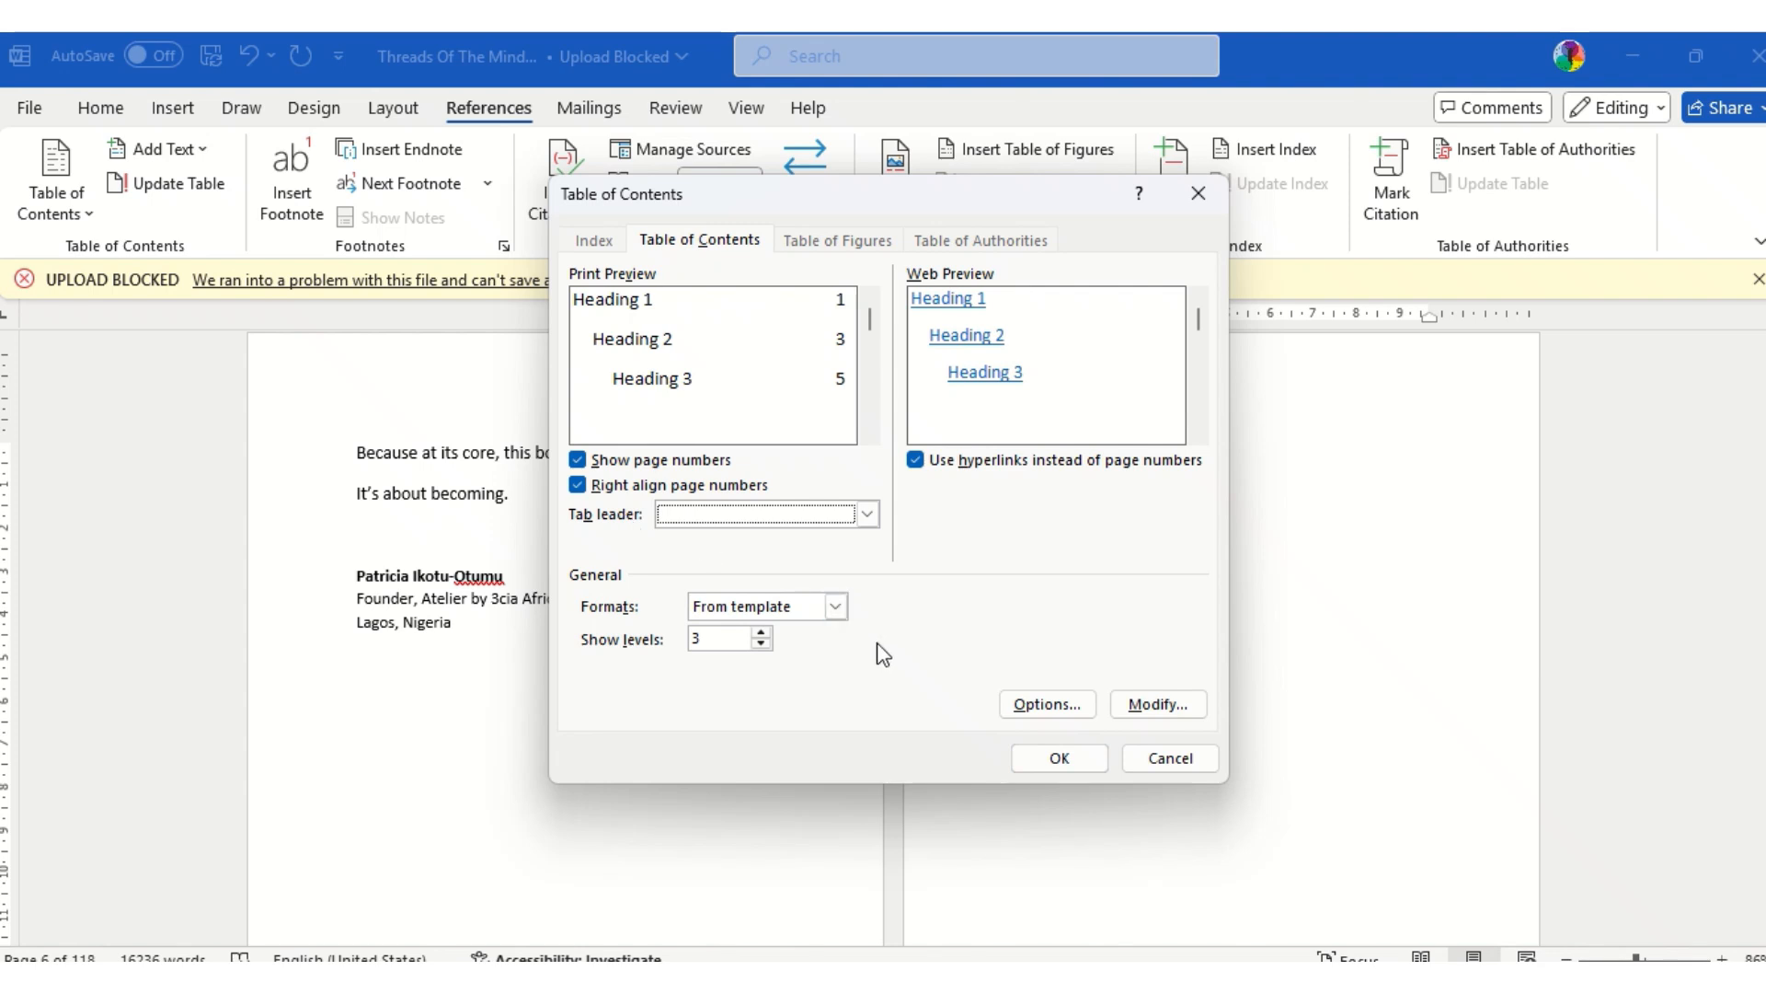
click(1040, 760)
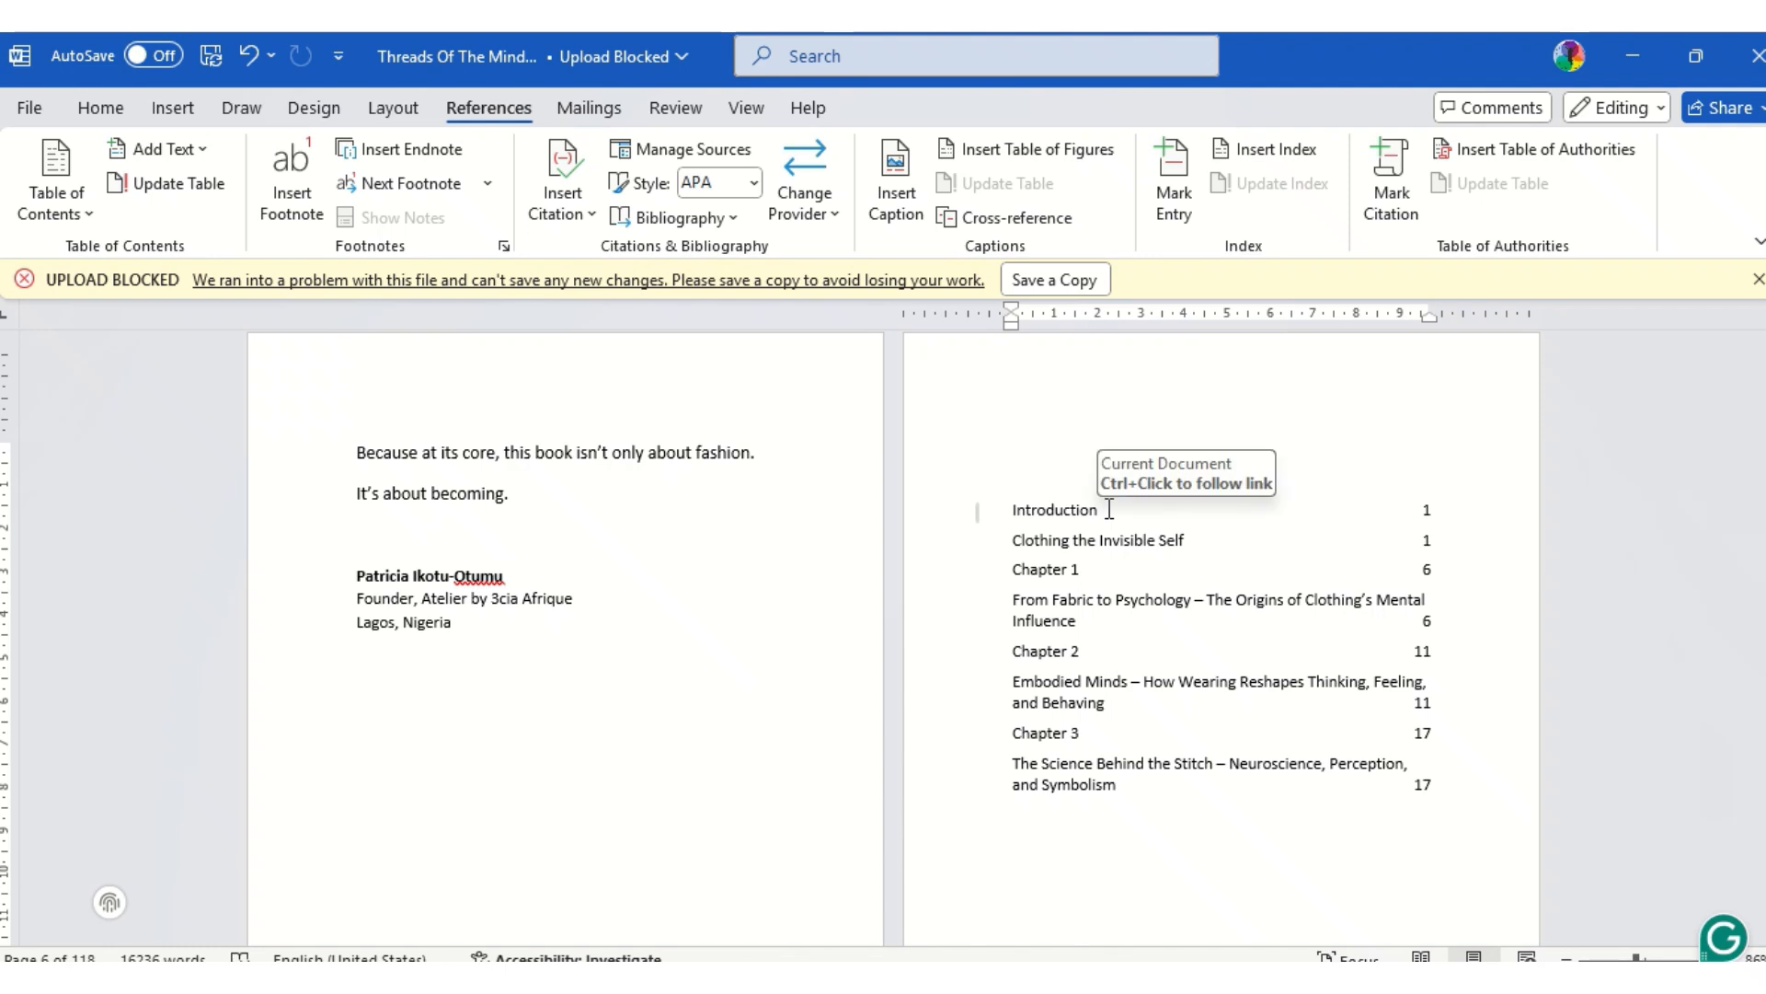
Add the title "Table of Content" on its own line above the Introduction entry of the table of contents.
click(1109, 509)
drag(1101, 508, 1067, 512)
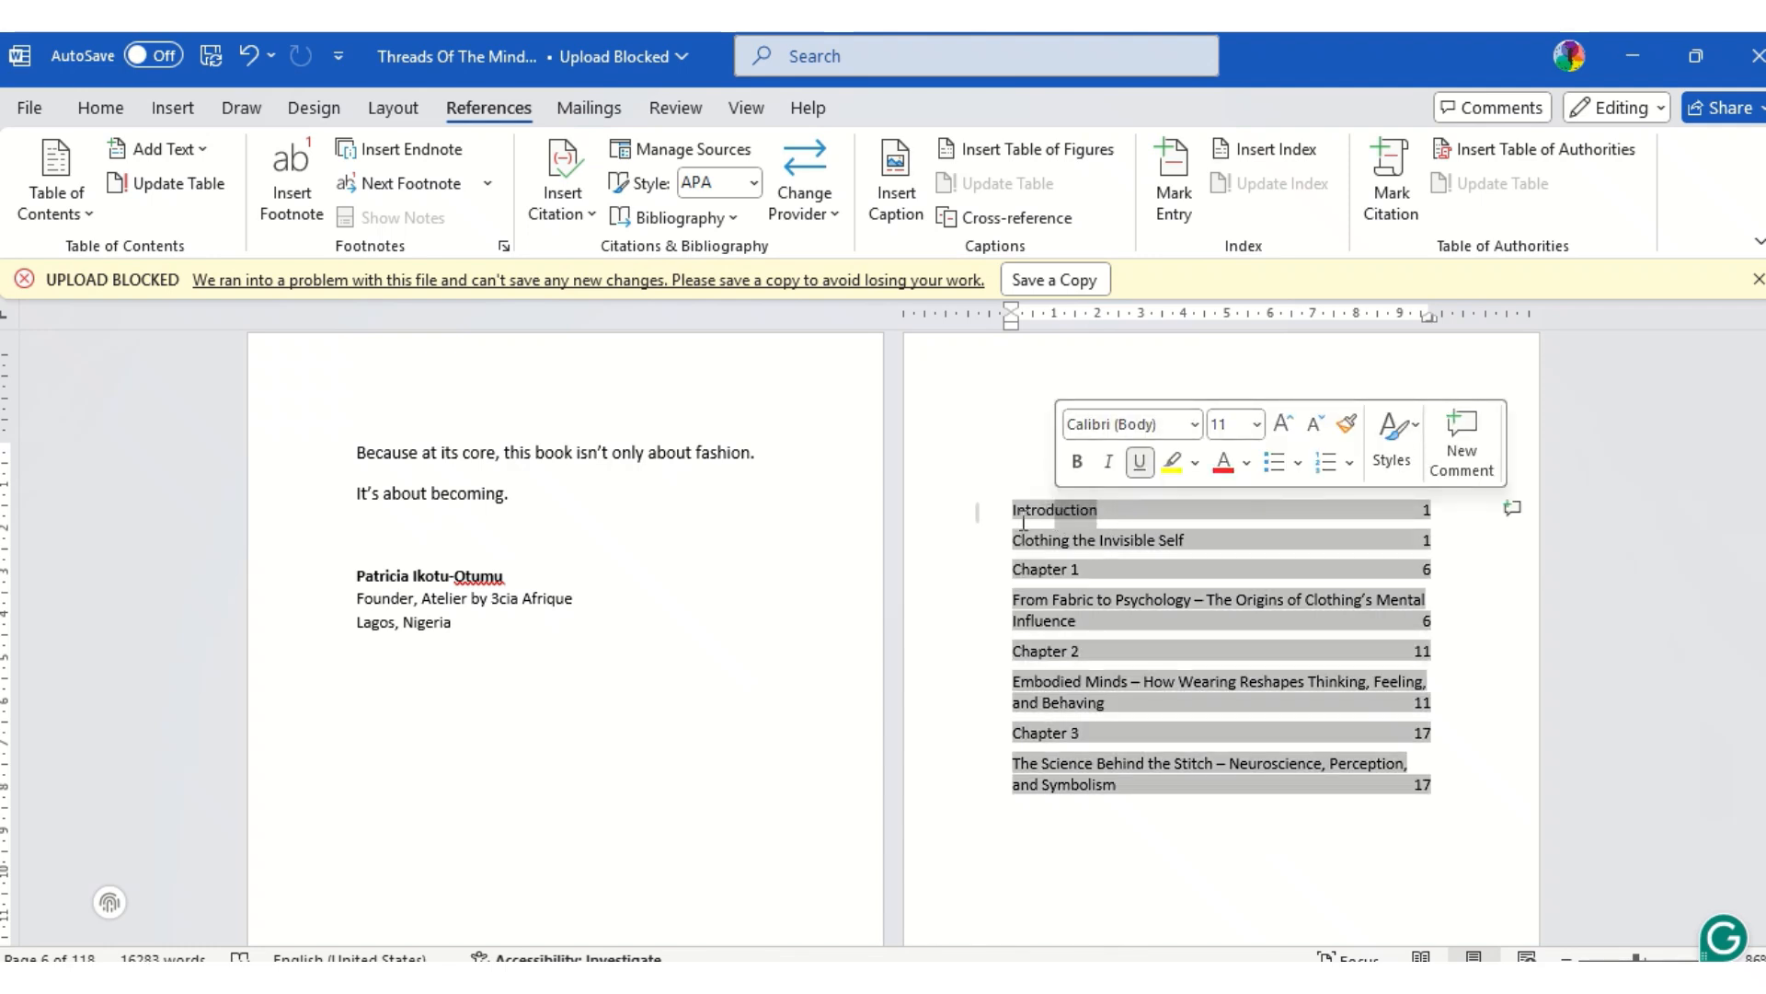
click(1023, 517)
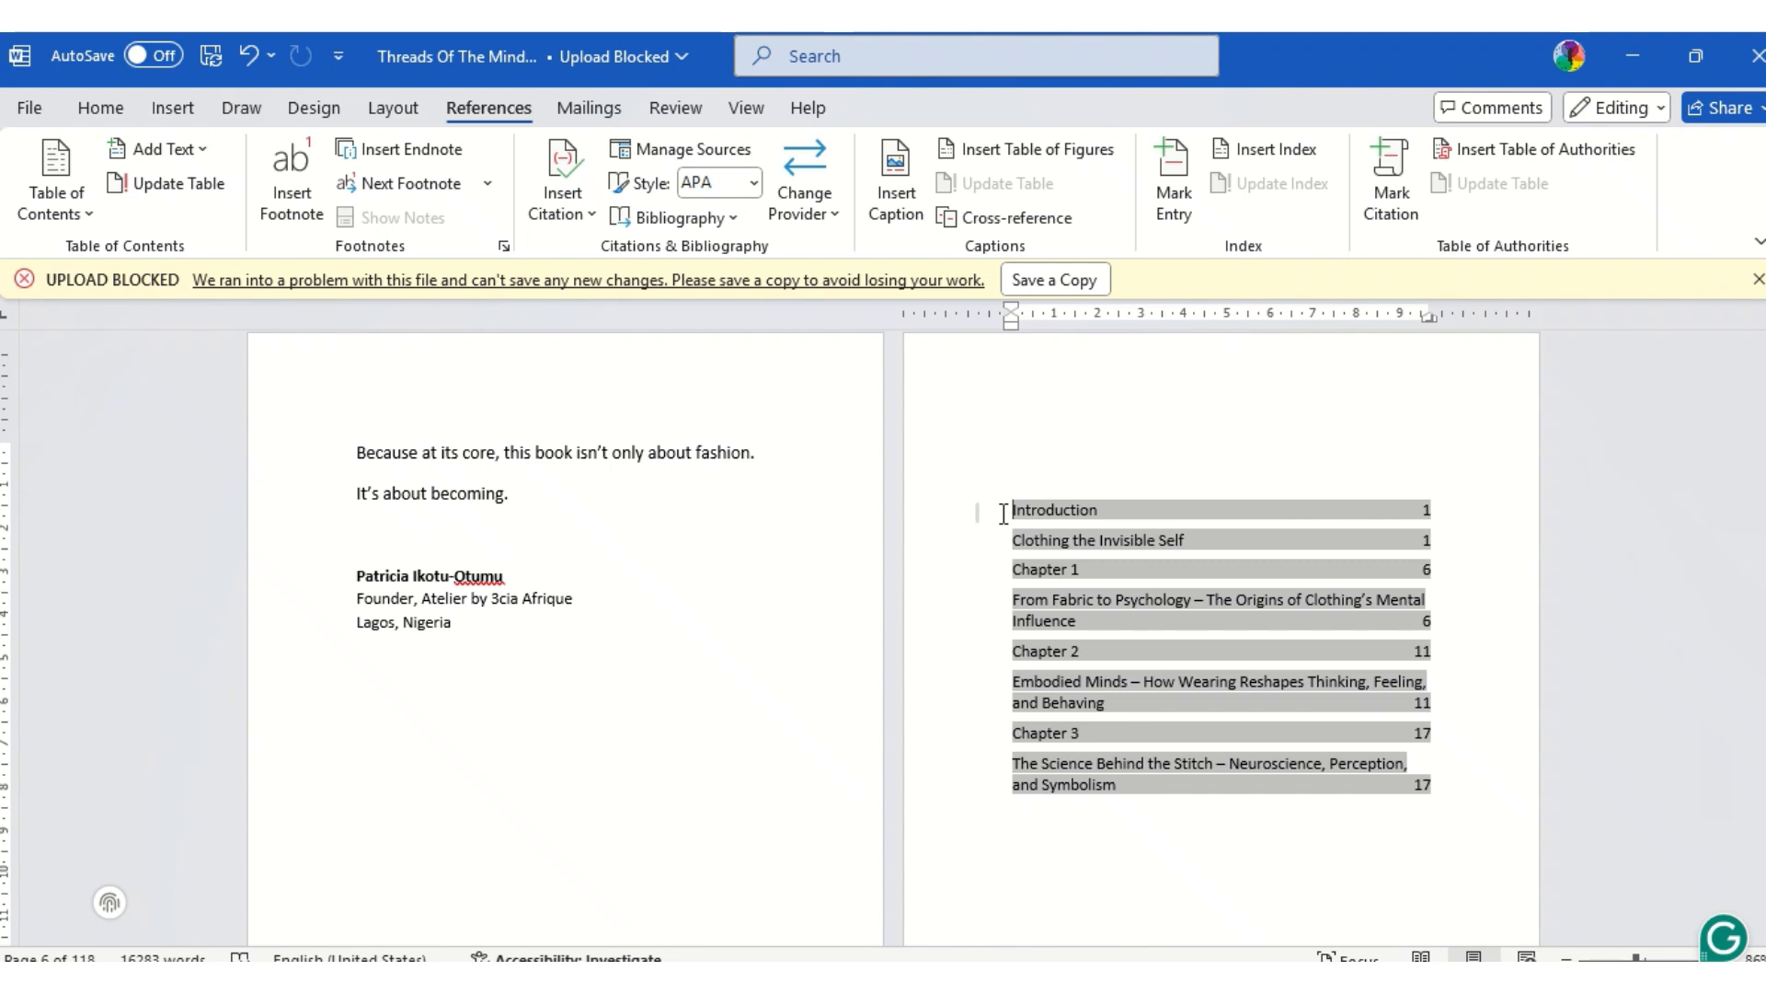
text(Tbal)
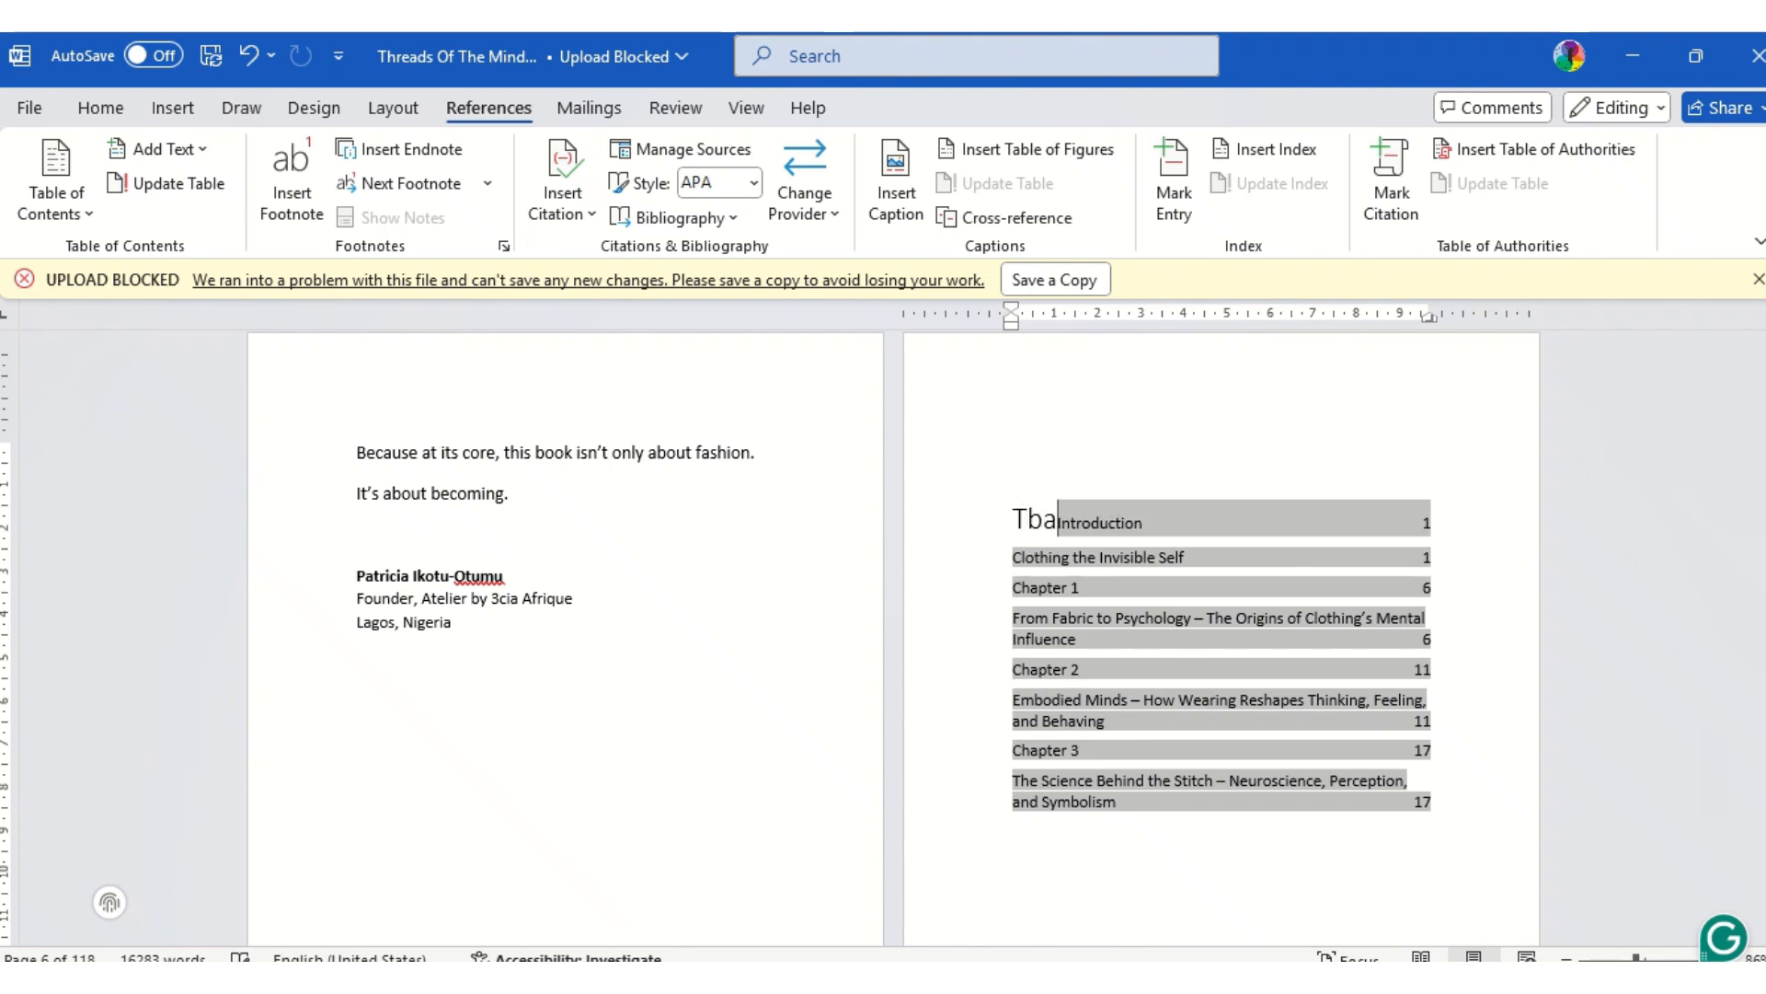
key(BackSpace)
key(BackSpace)
key(BackSpace)
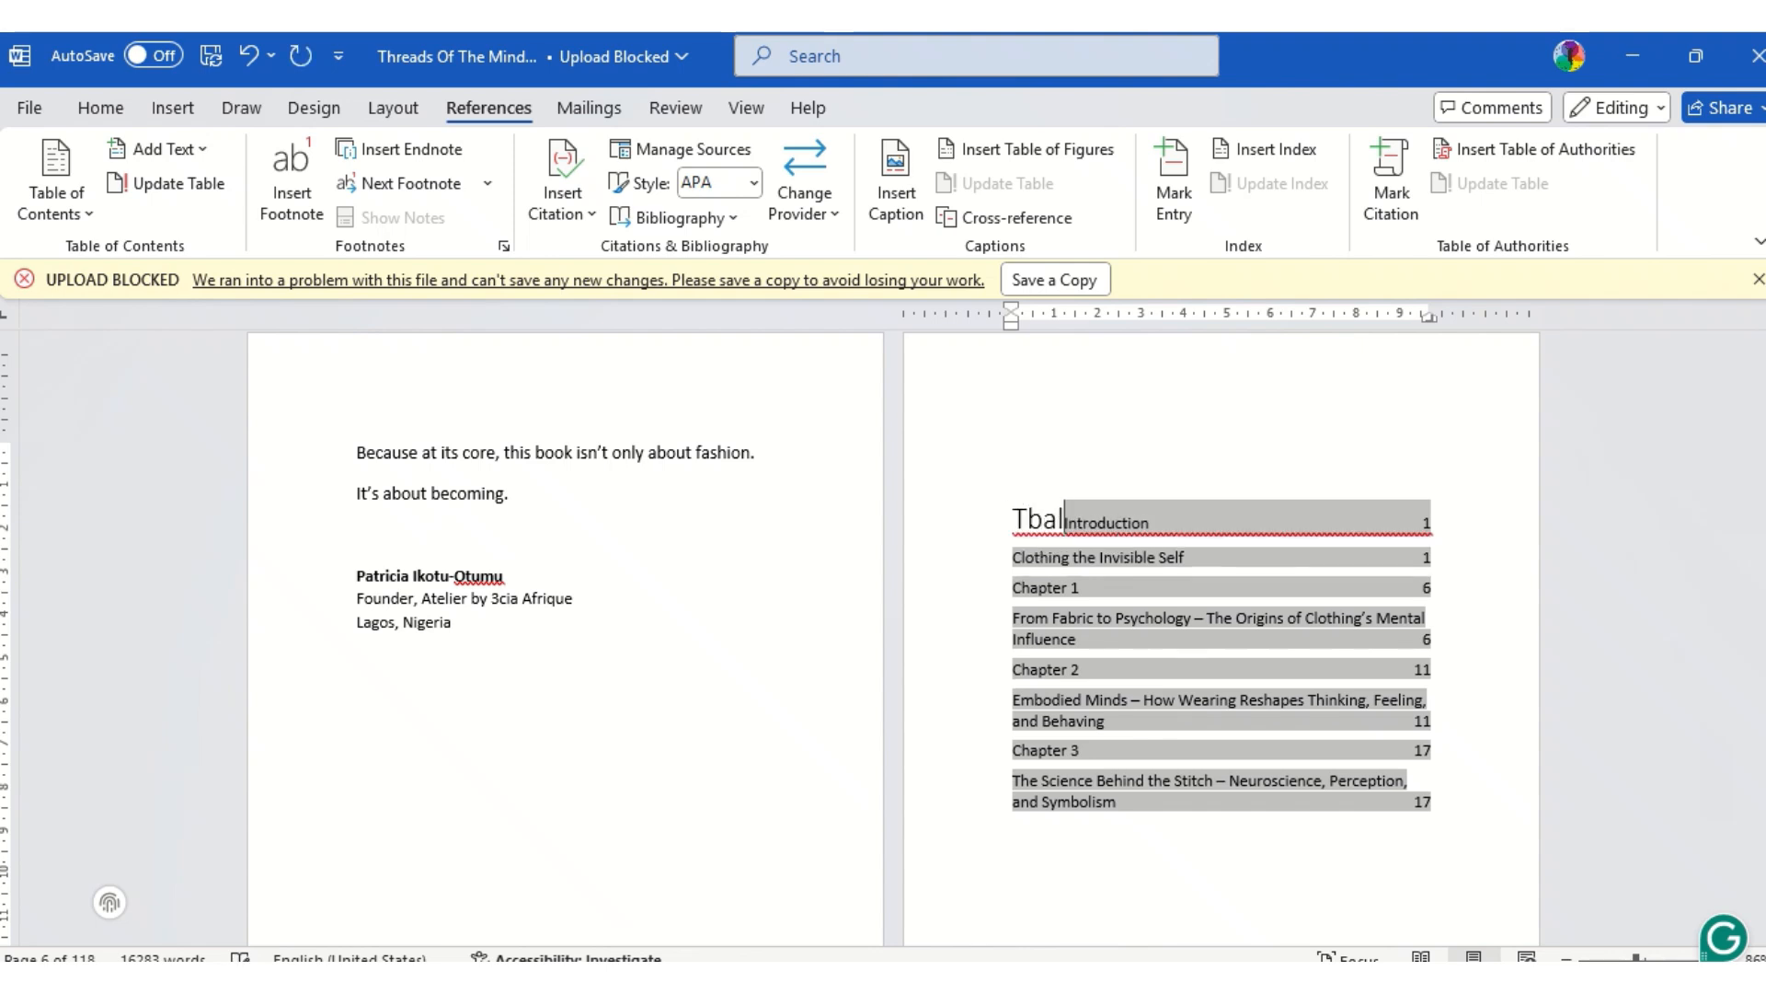
text(able of)
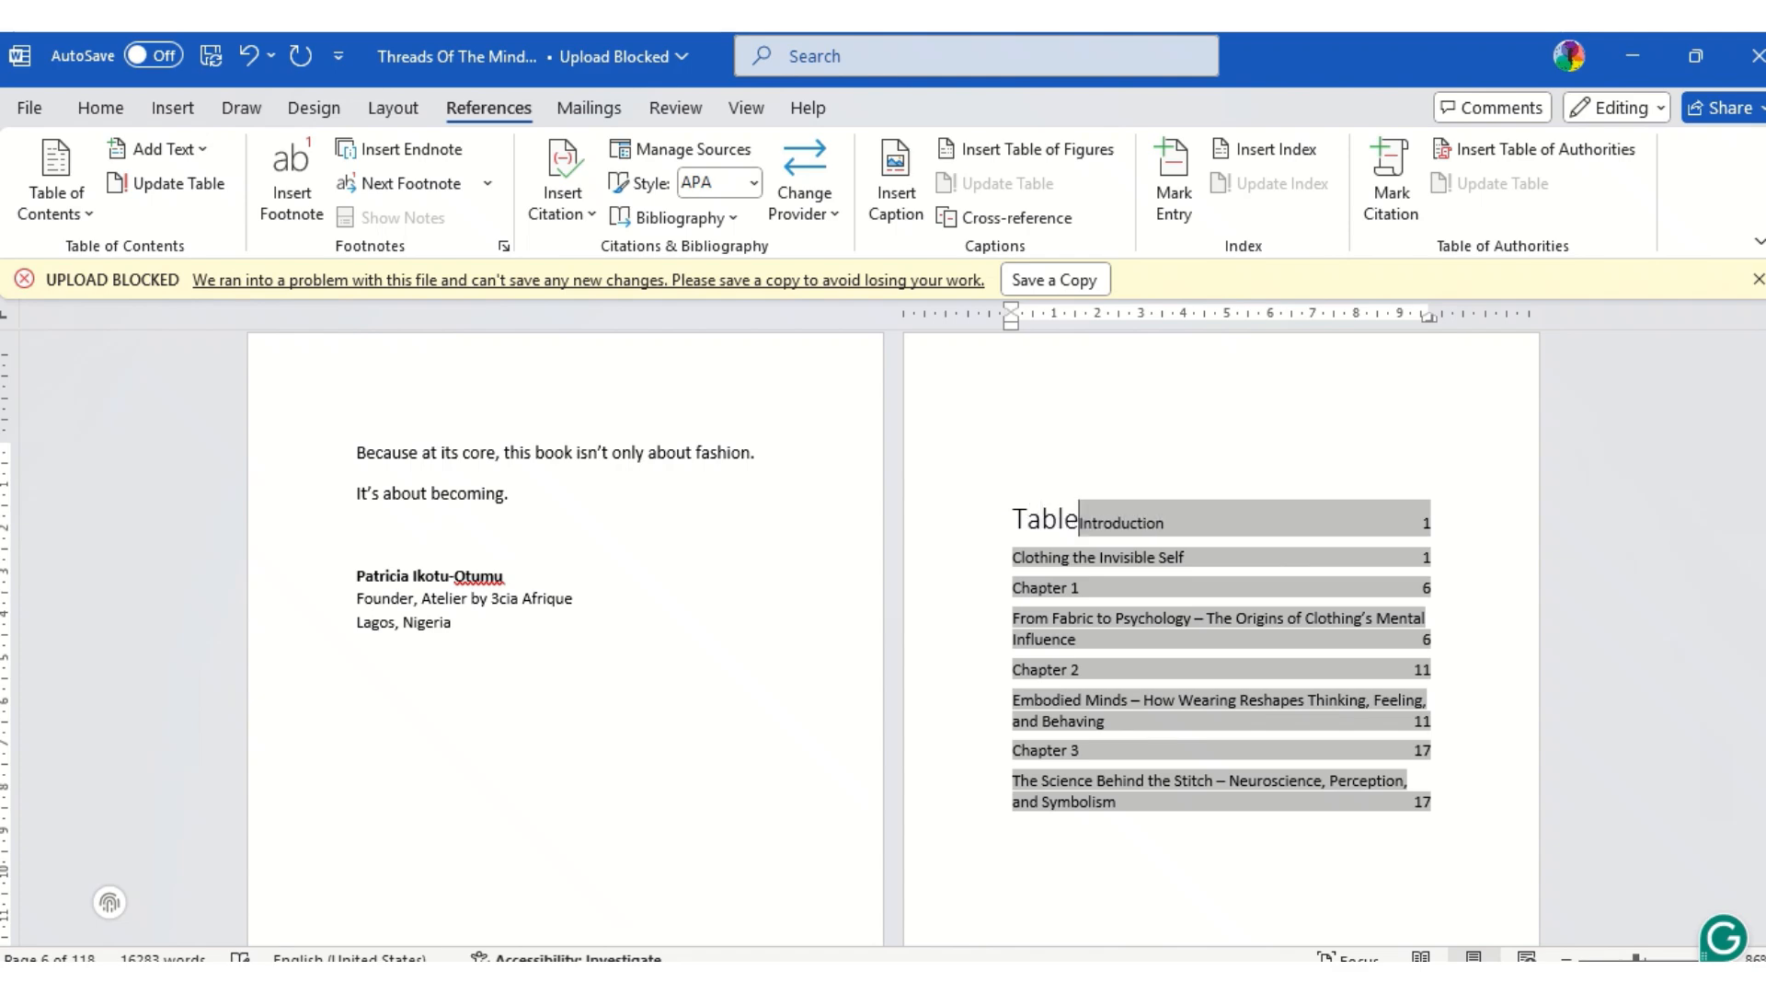
text( Cone)
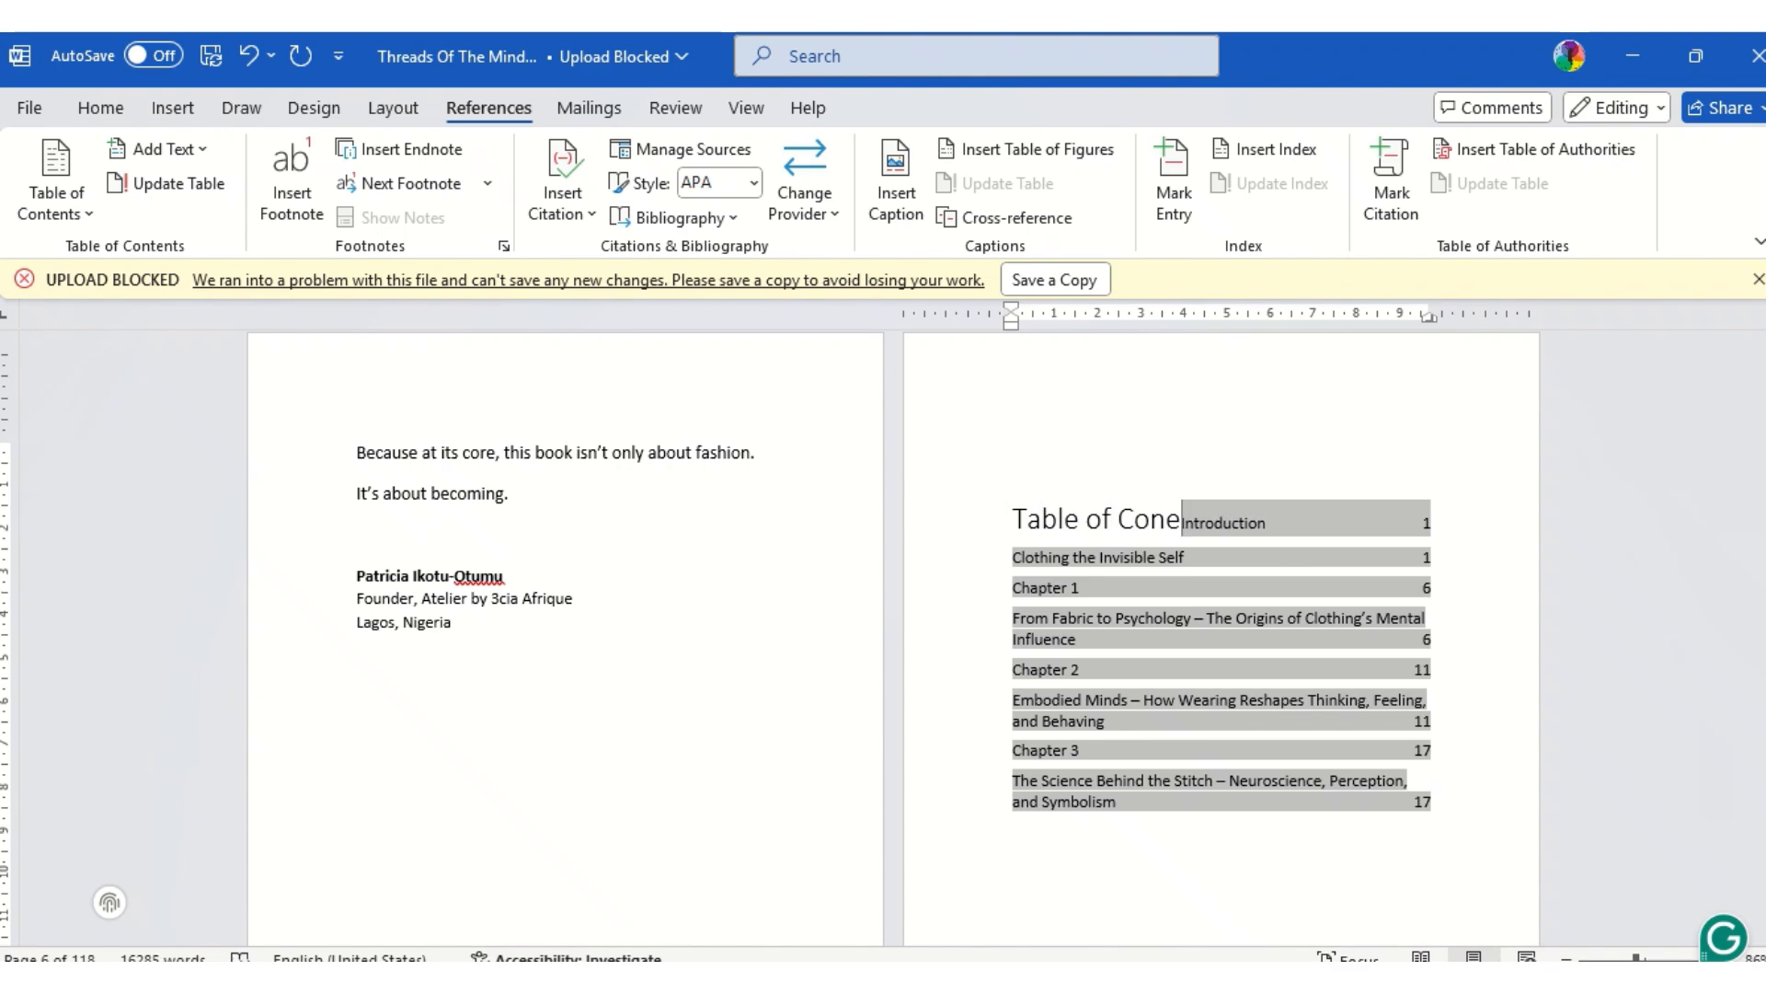
key(BackSpace)
key(BackSpace)
text(ntent)
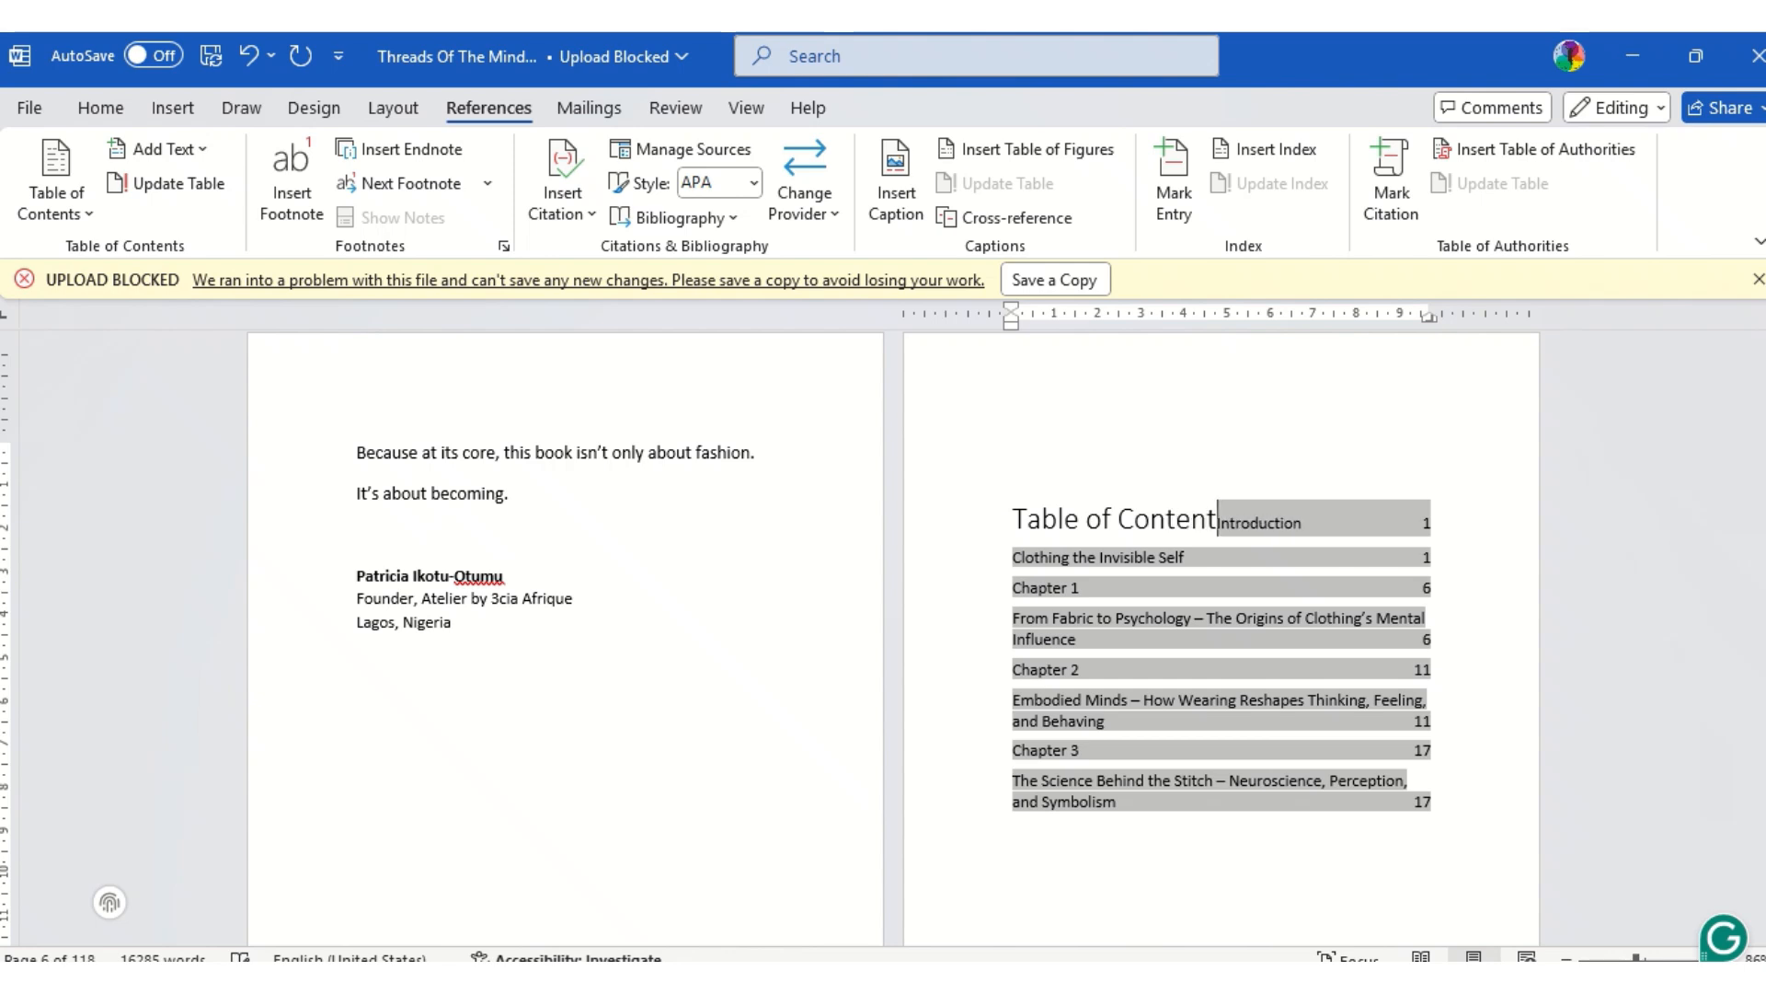
key(Return)
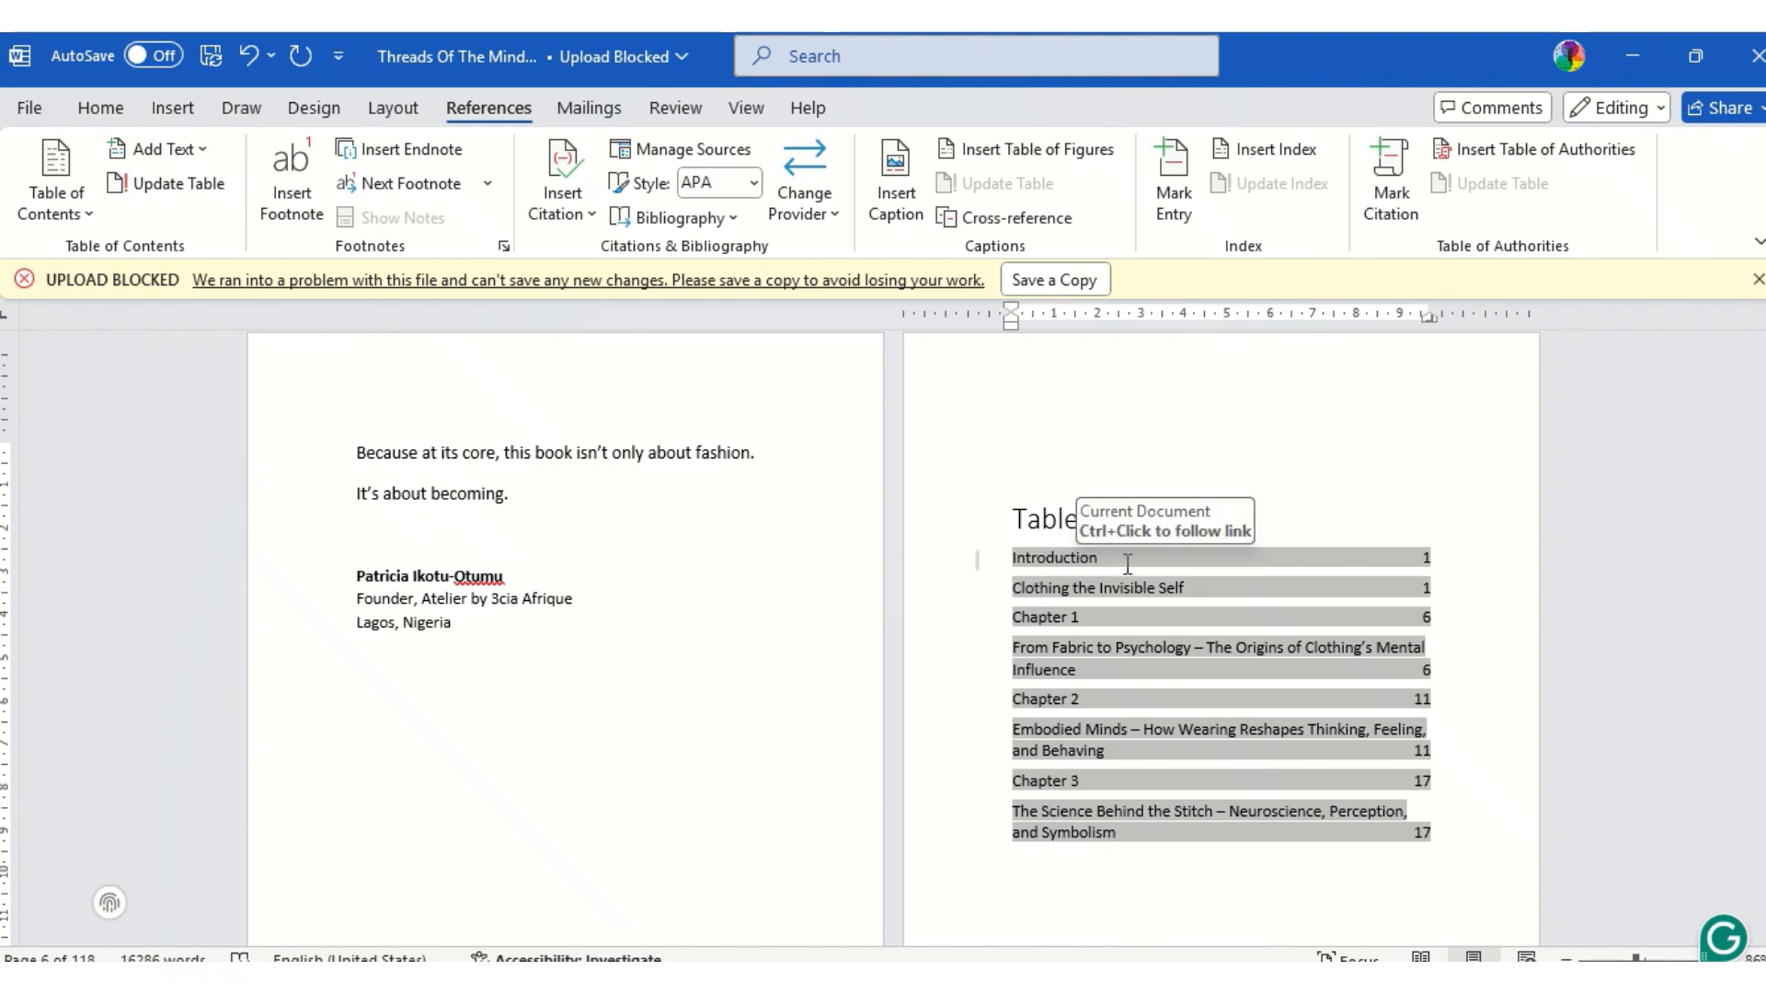
Remove the tab spacing and page number from the Introduction entry in the table of contents.
click(1173, 556)
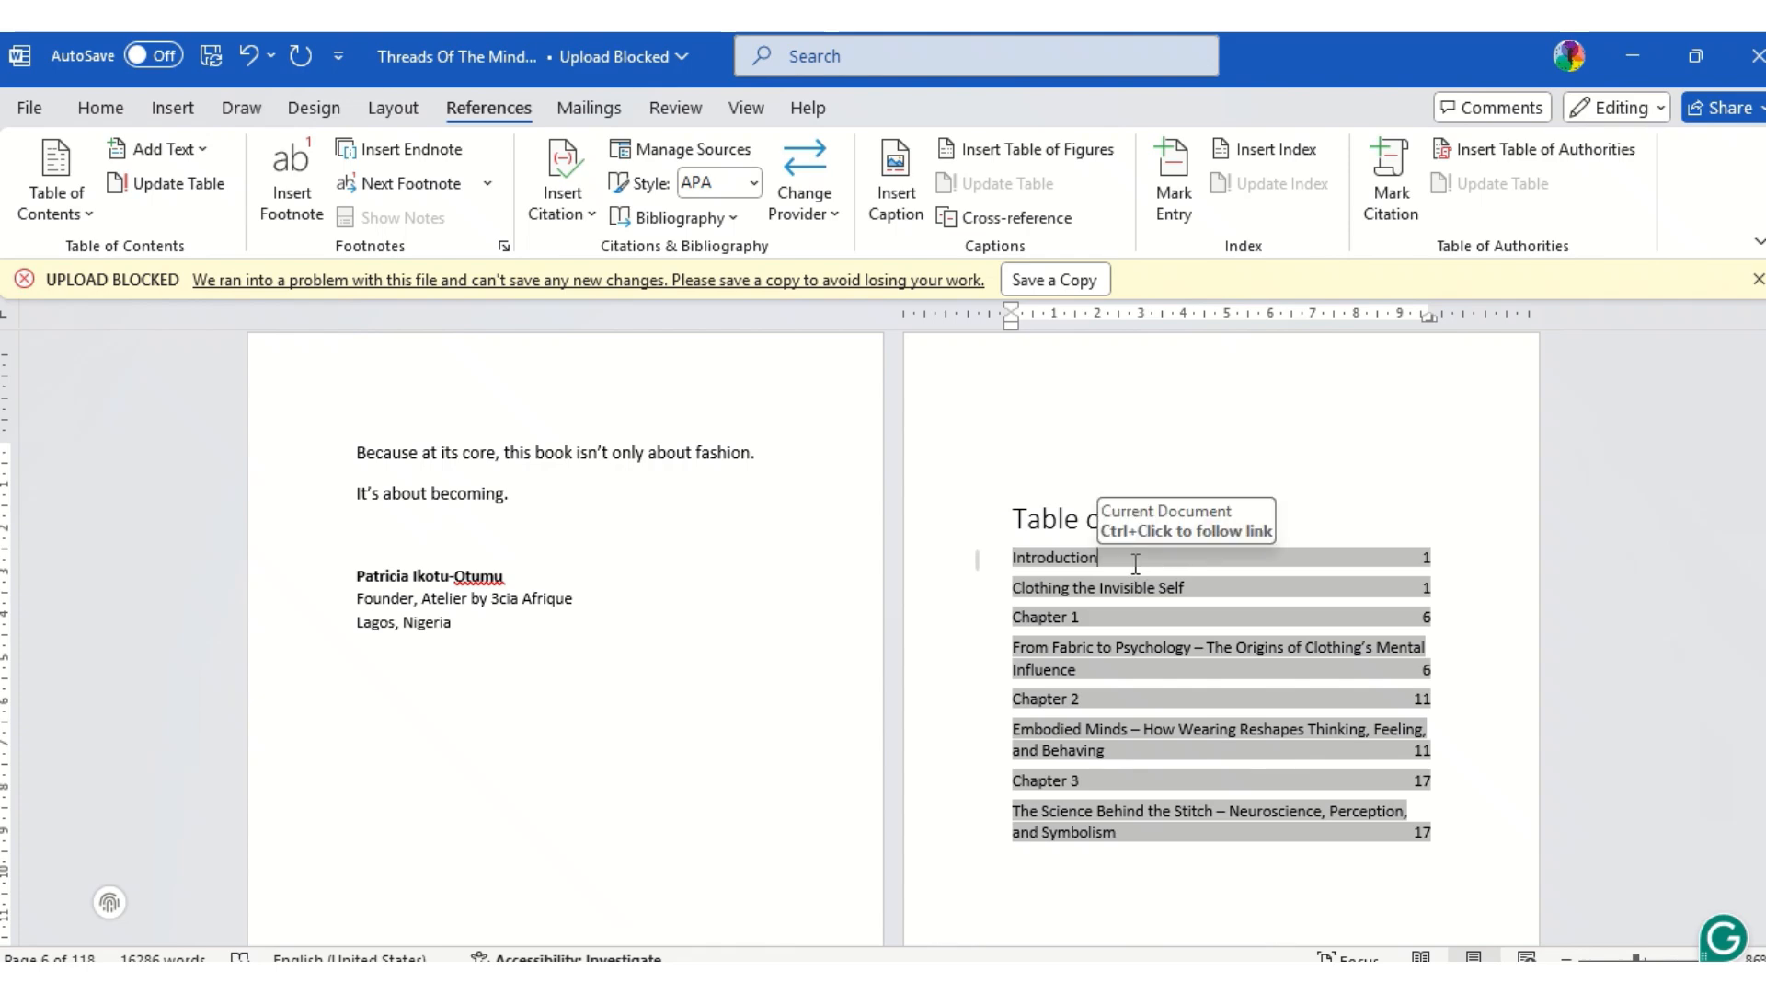
key(Delete)
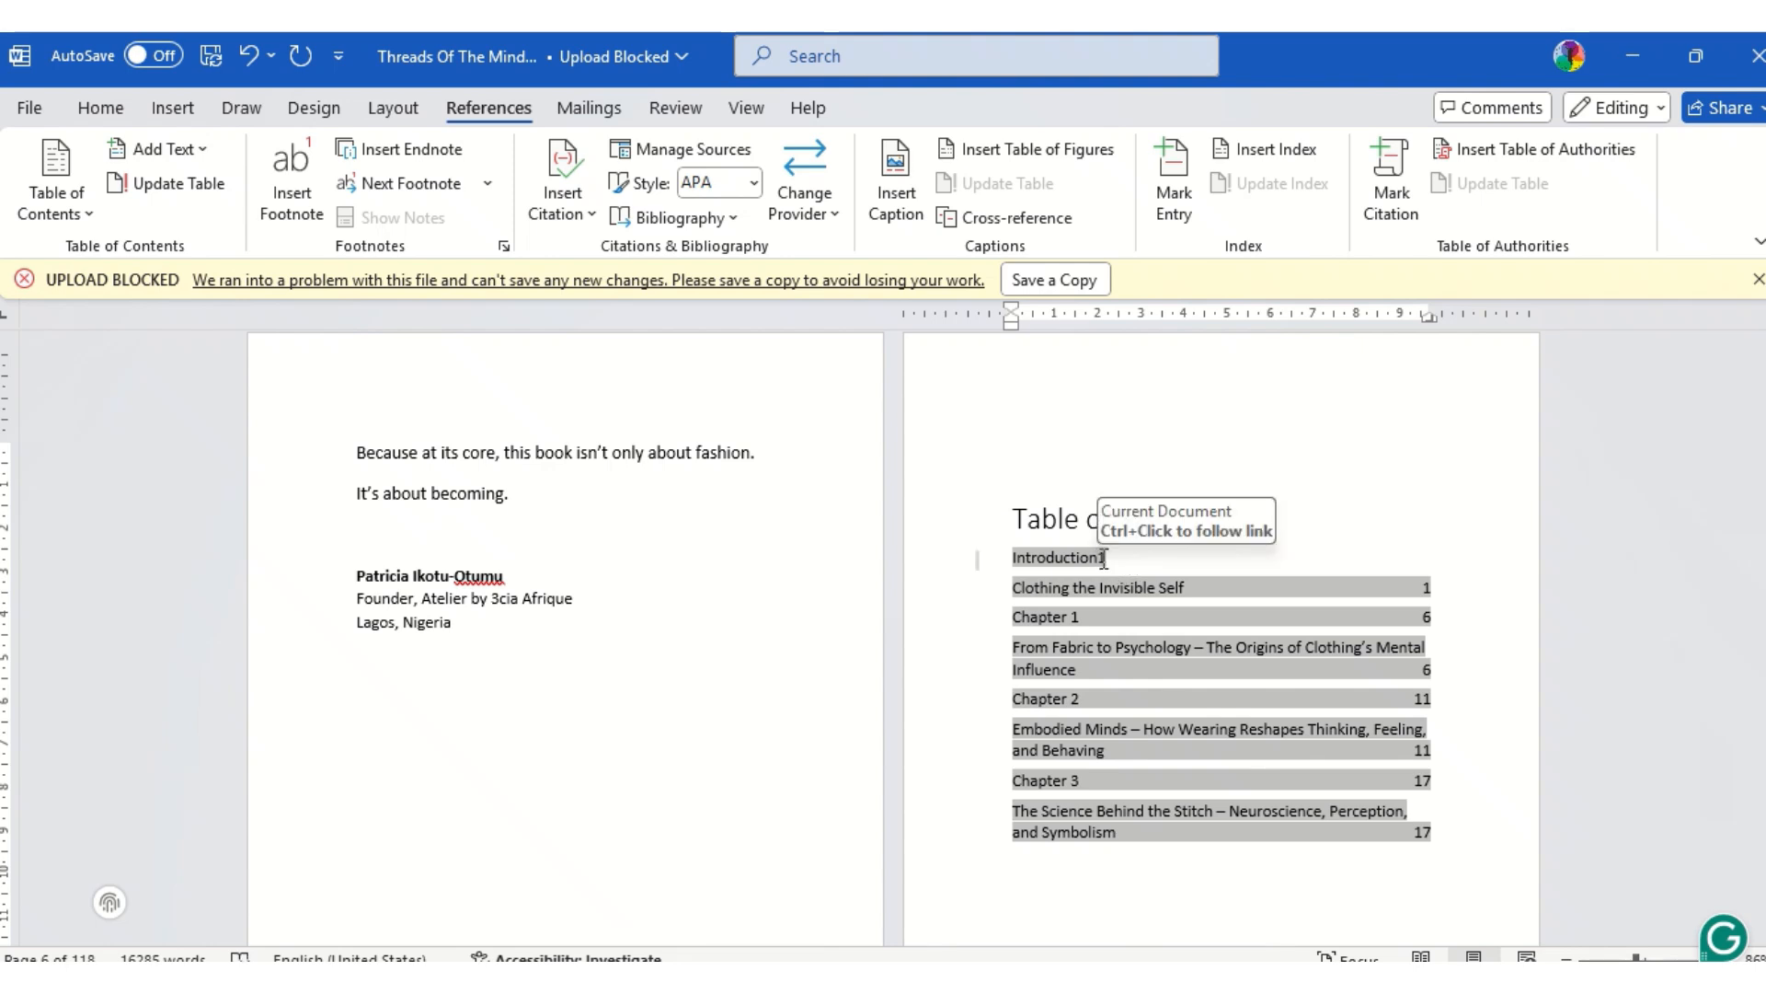
drag(1100, 559, 1112, 559)
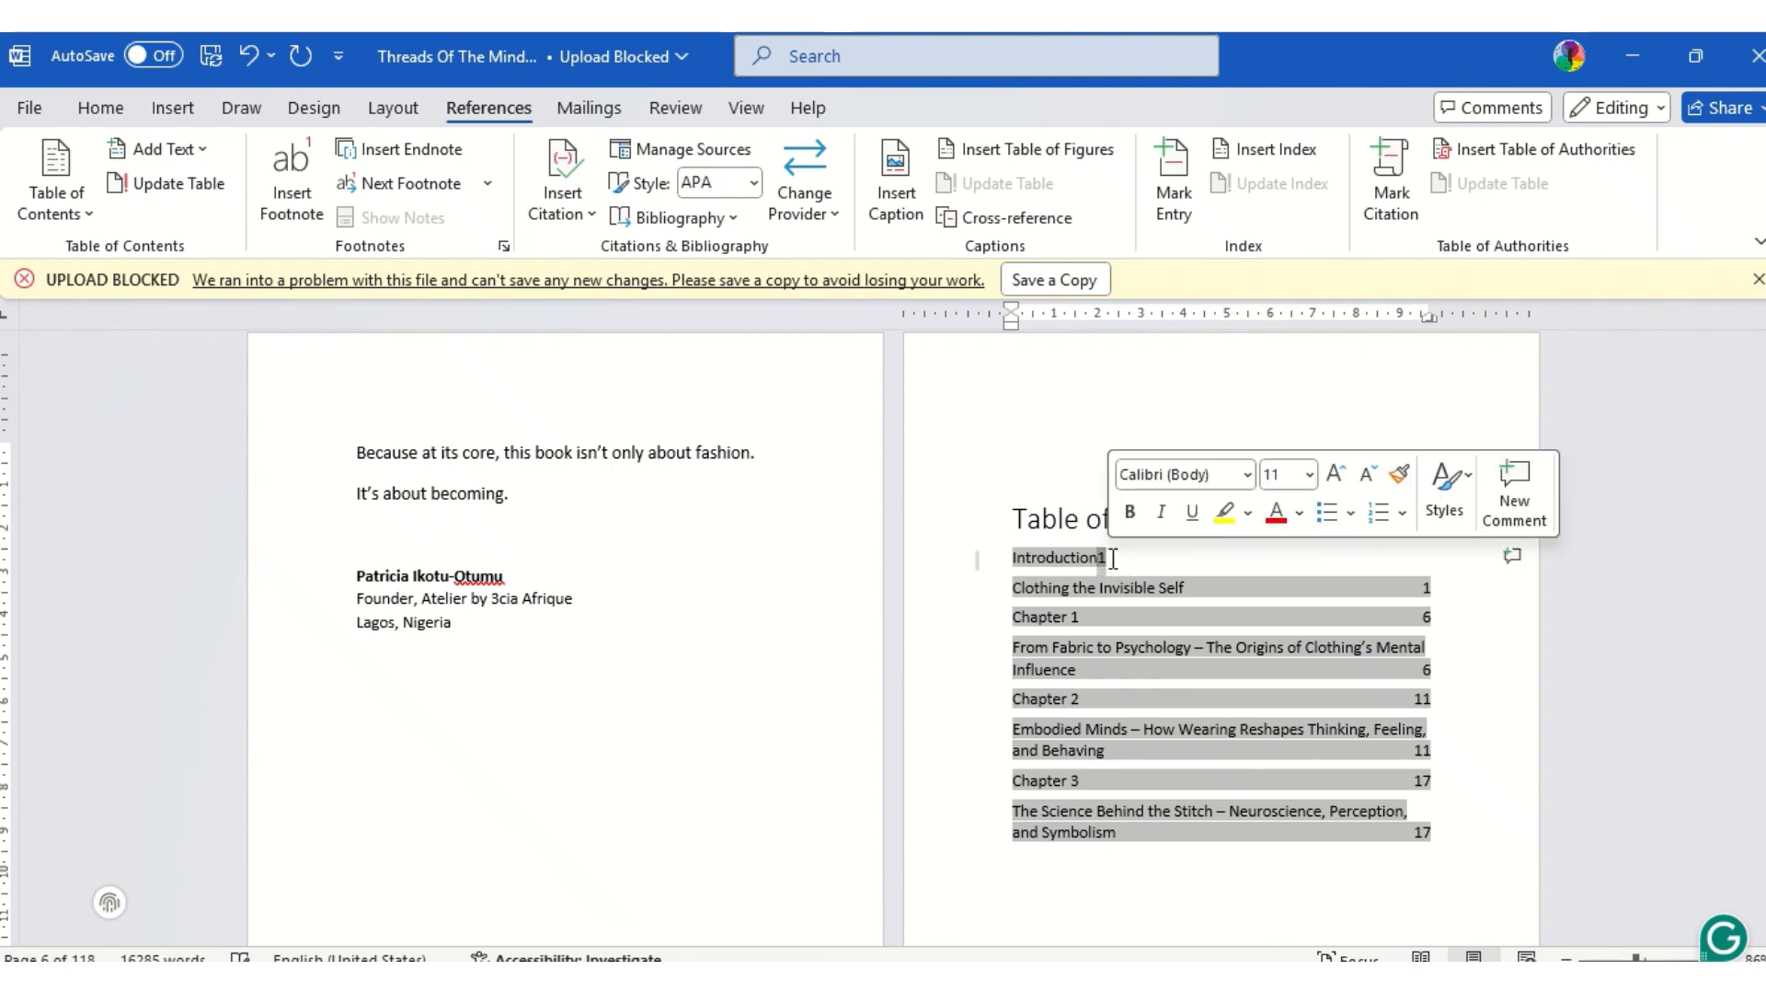
key(Delete)
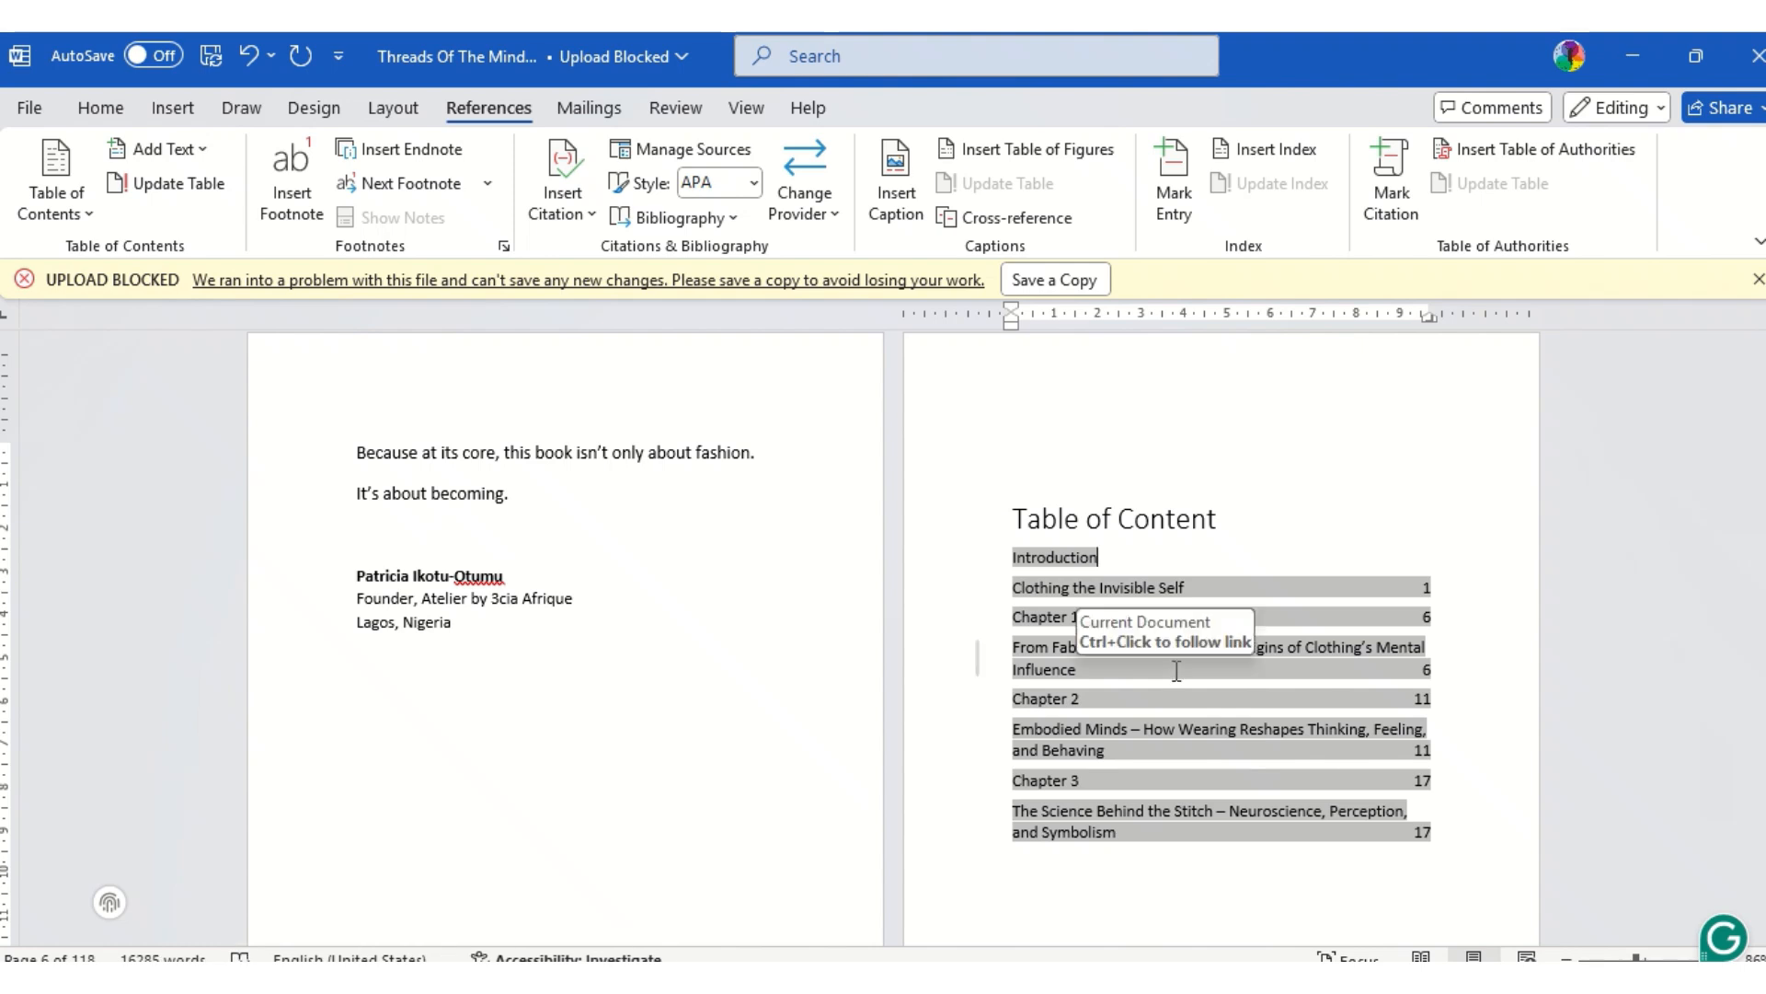
click(1015, 626)
click(1406, 473)
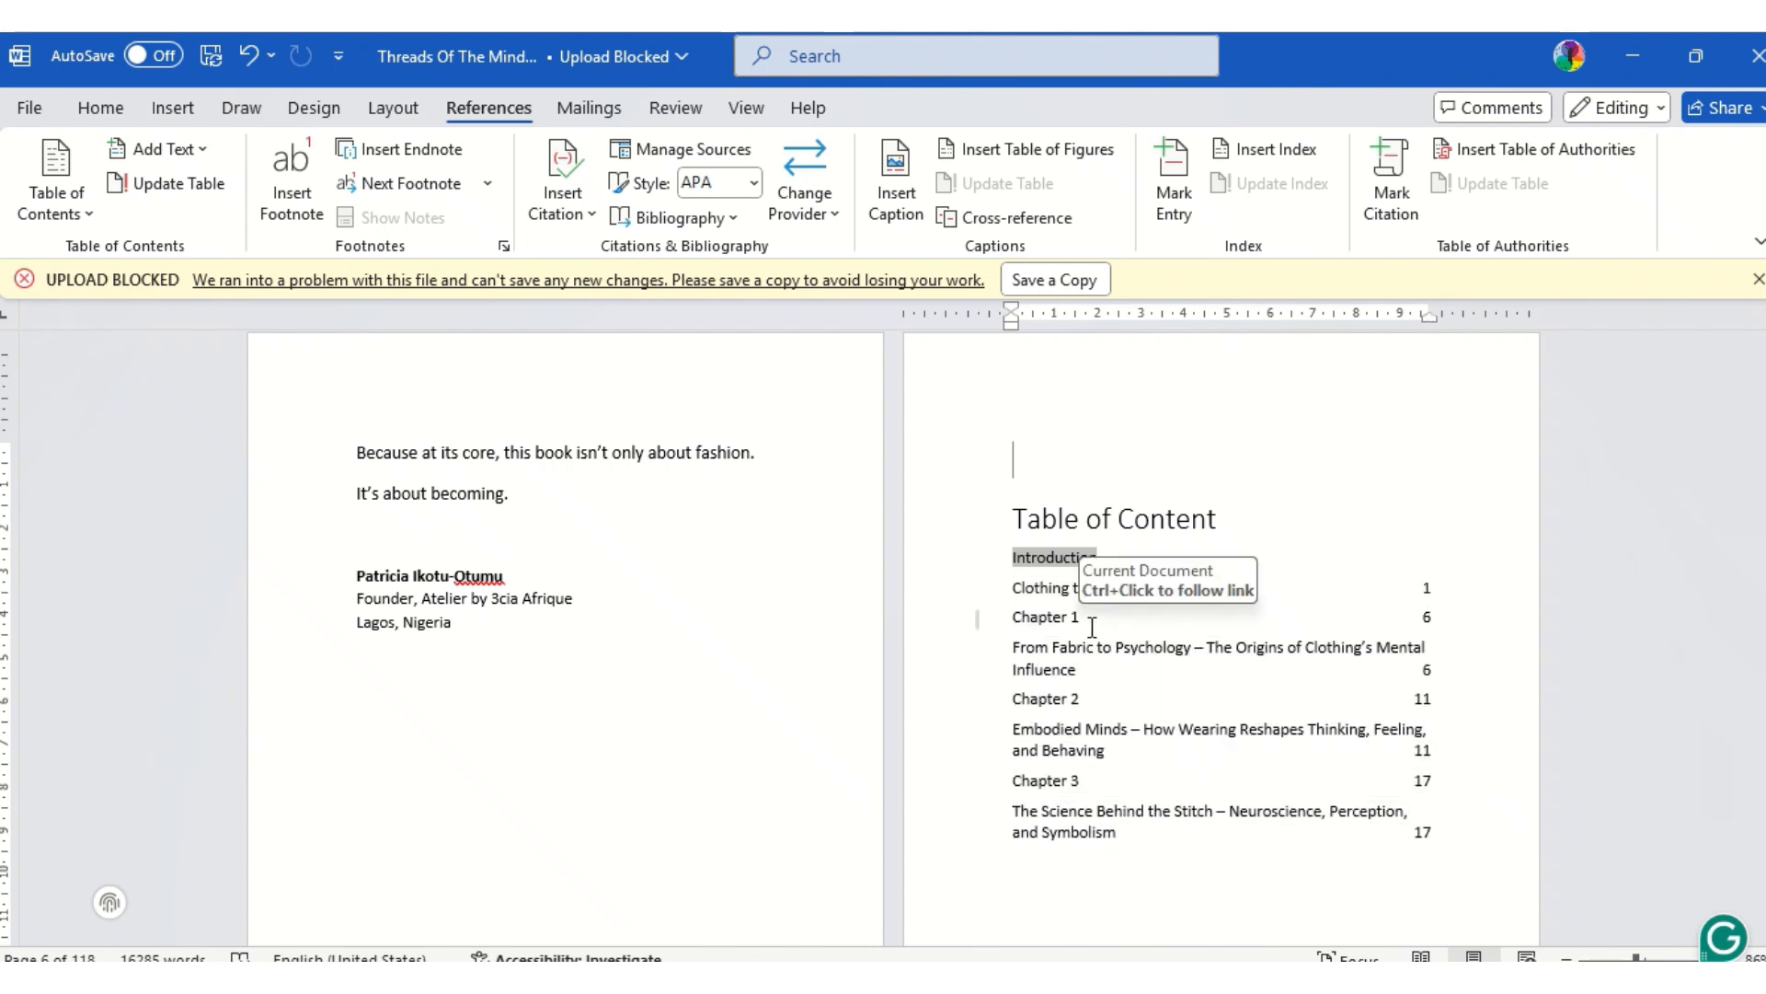
Set the line spacing of all table of contents entries, from Introduction through the Chapter 3 title, to 1.15.
click(1147, 825)
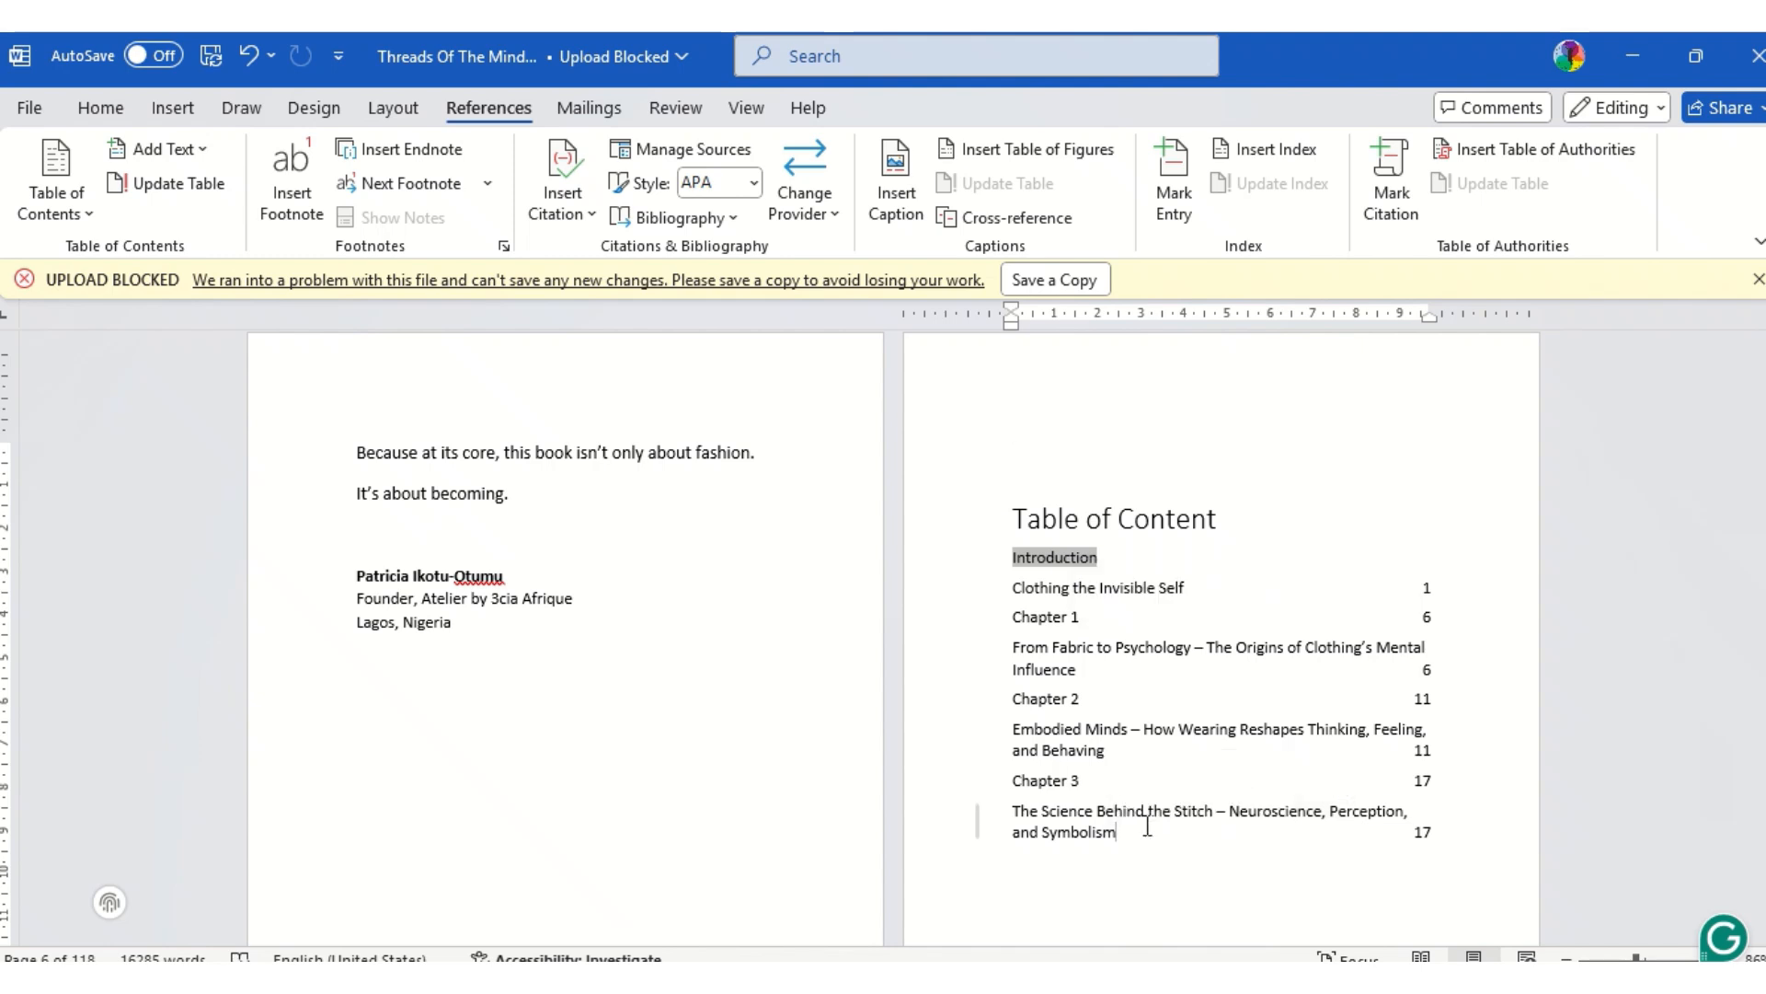
drag(1147, 825, 1019, 564)
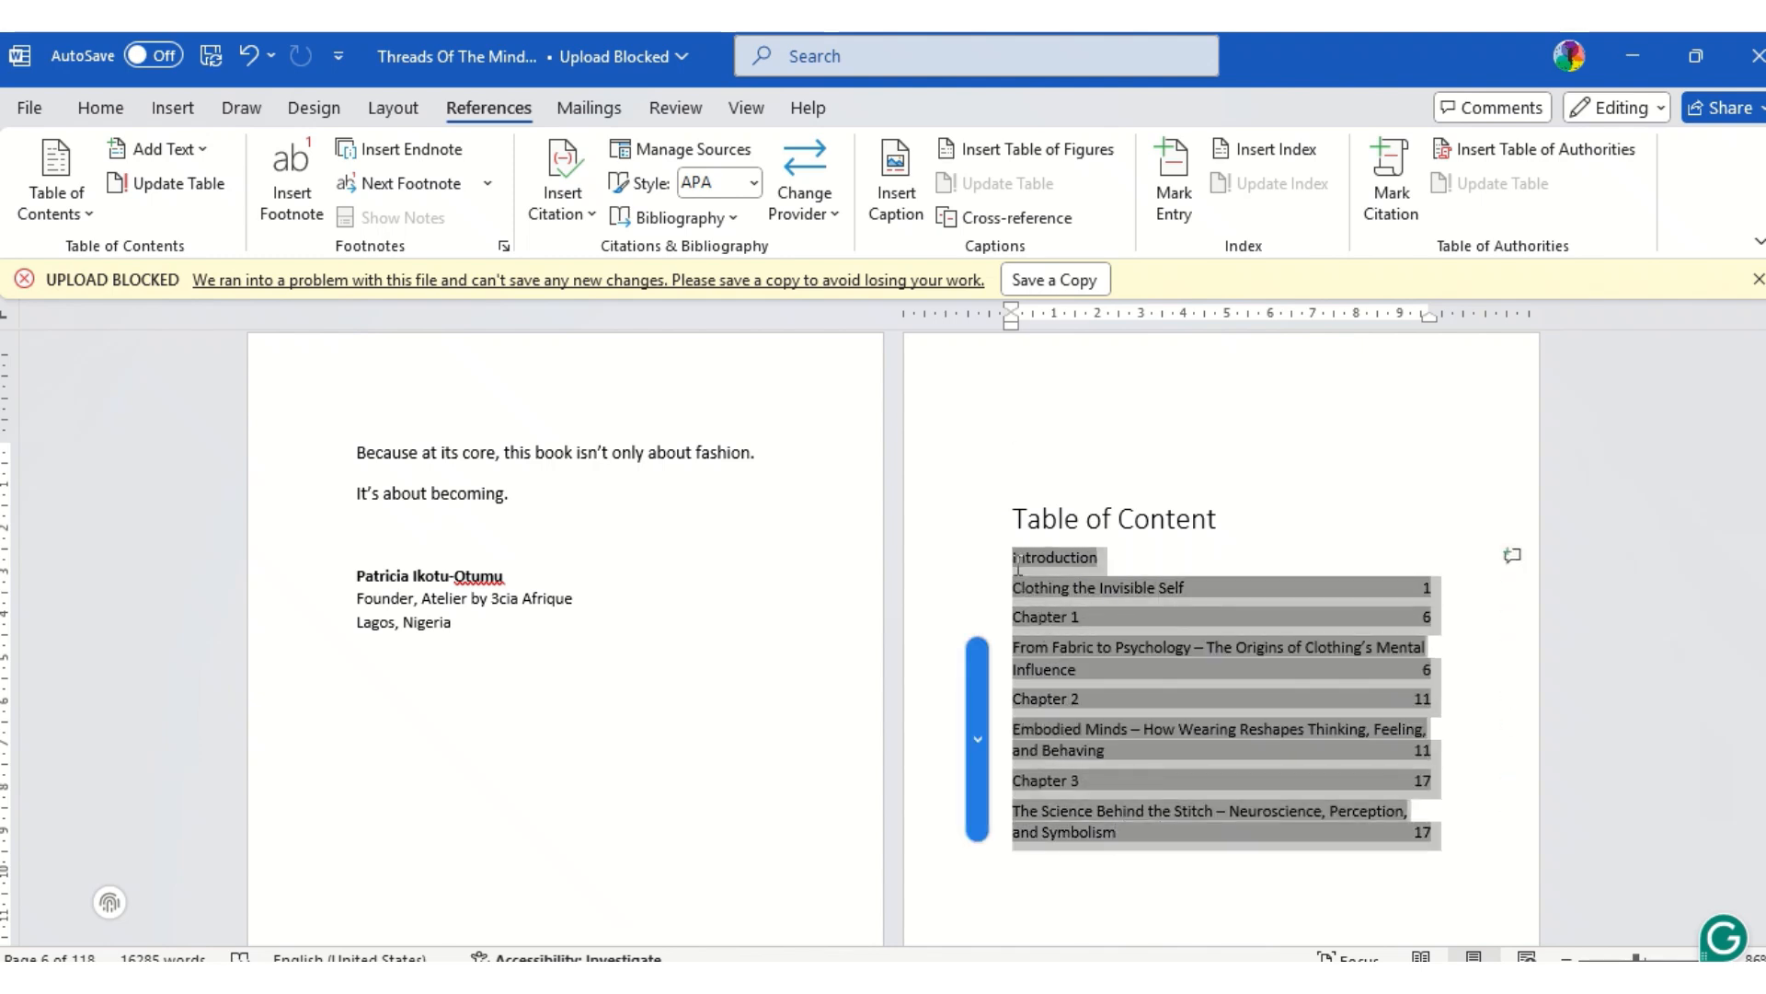
click(84, 109)
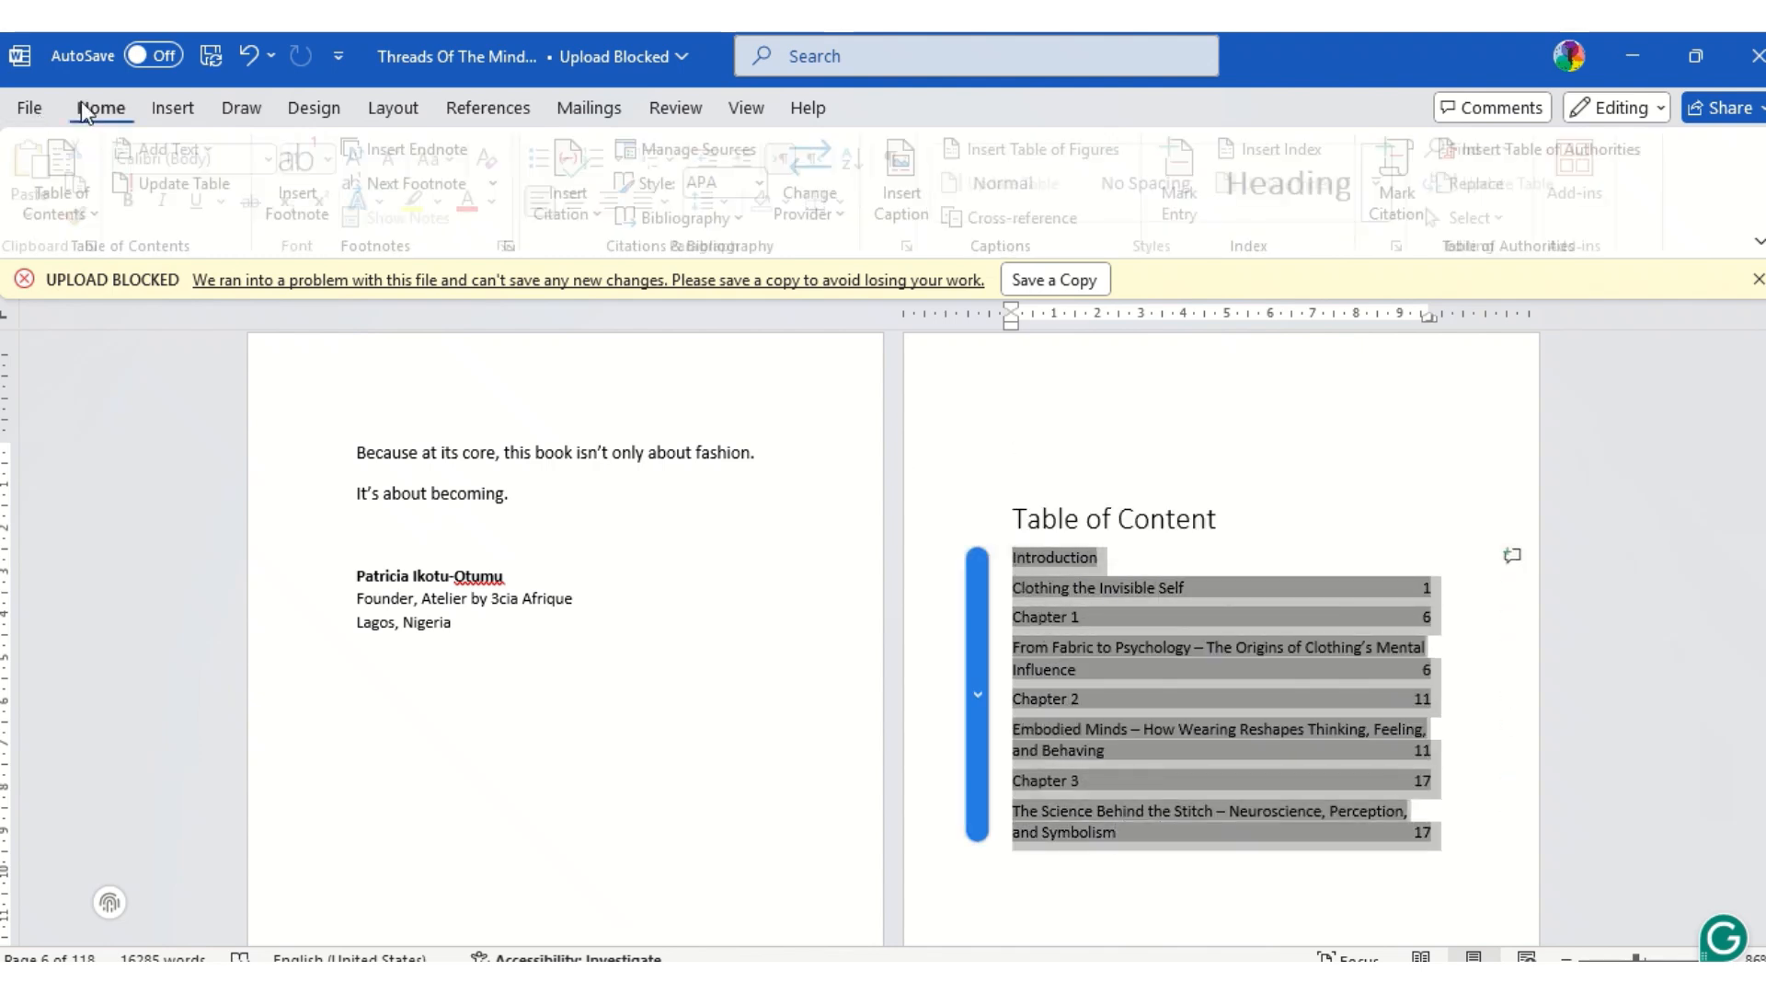
click(739, 202)
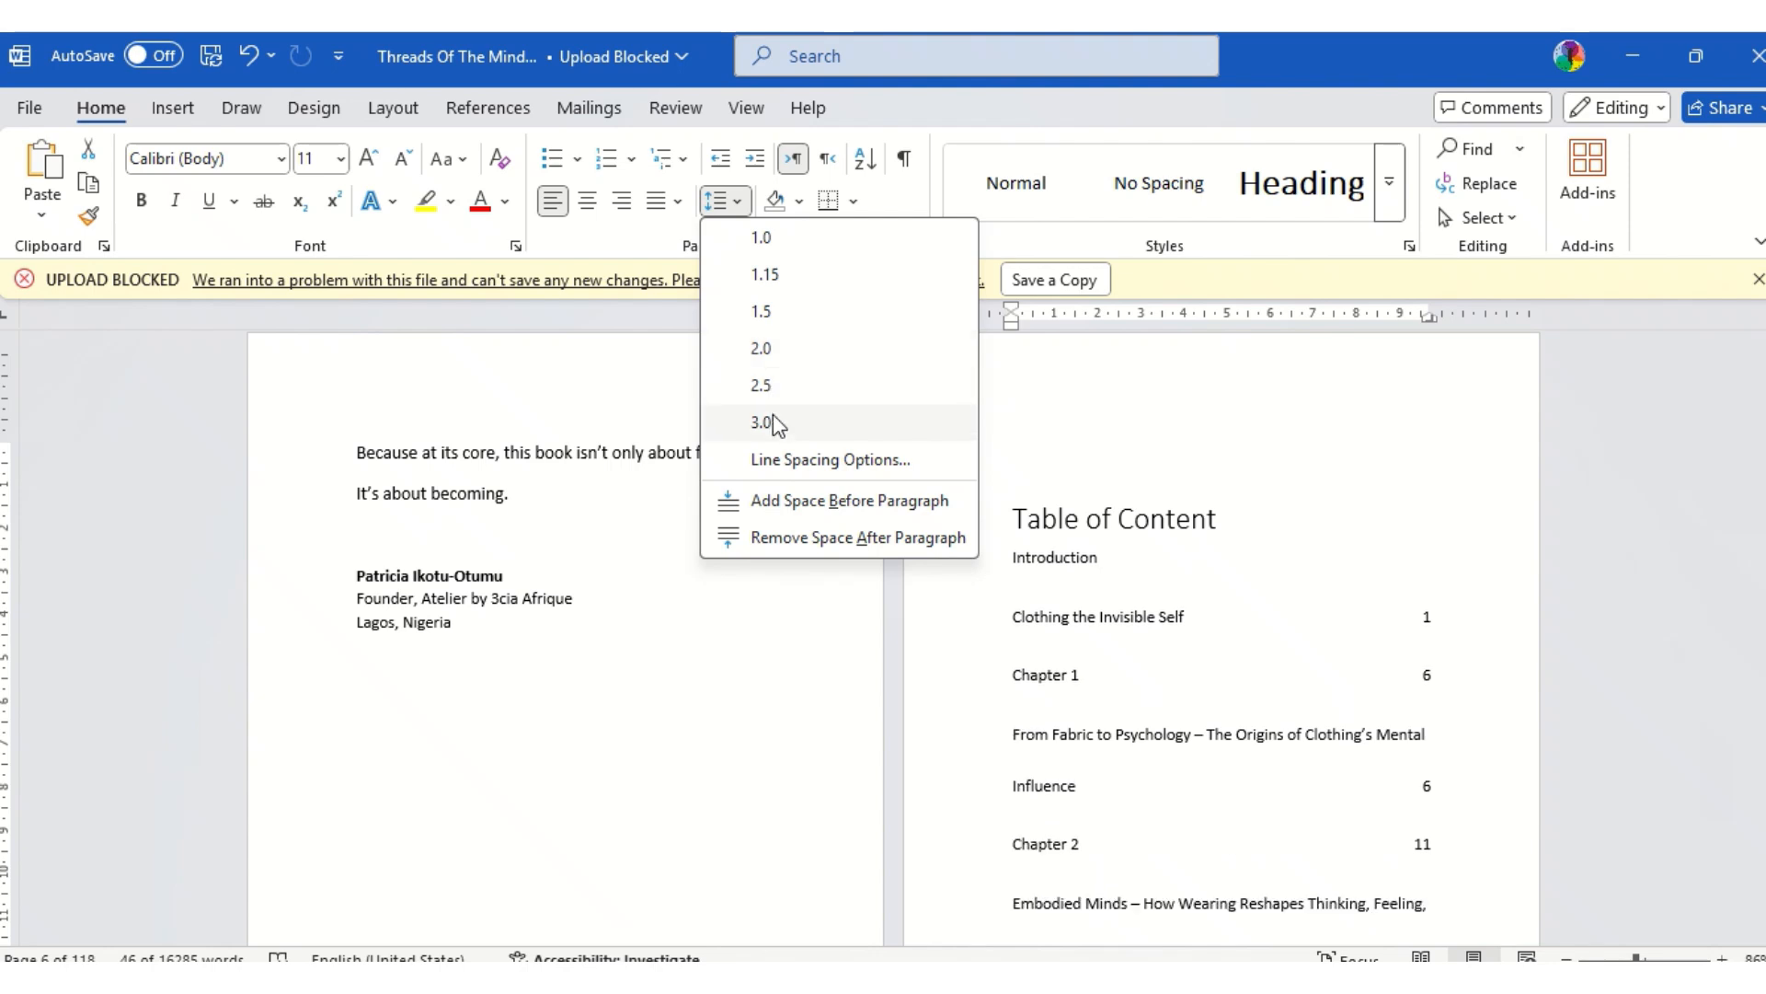
click(762, 241)
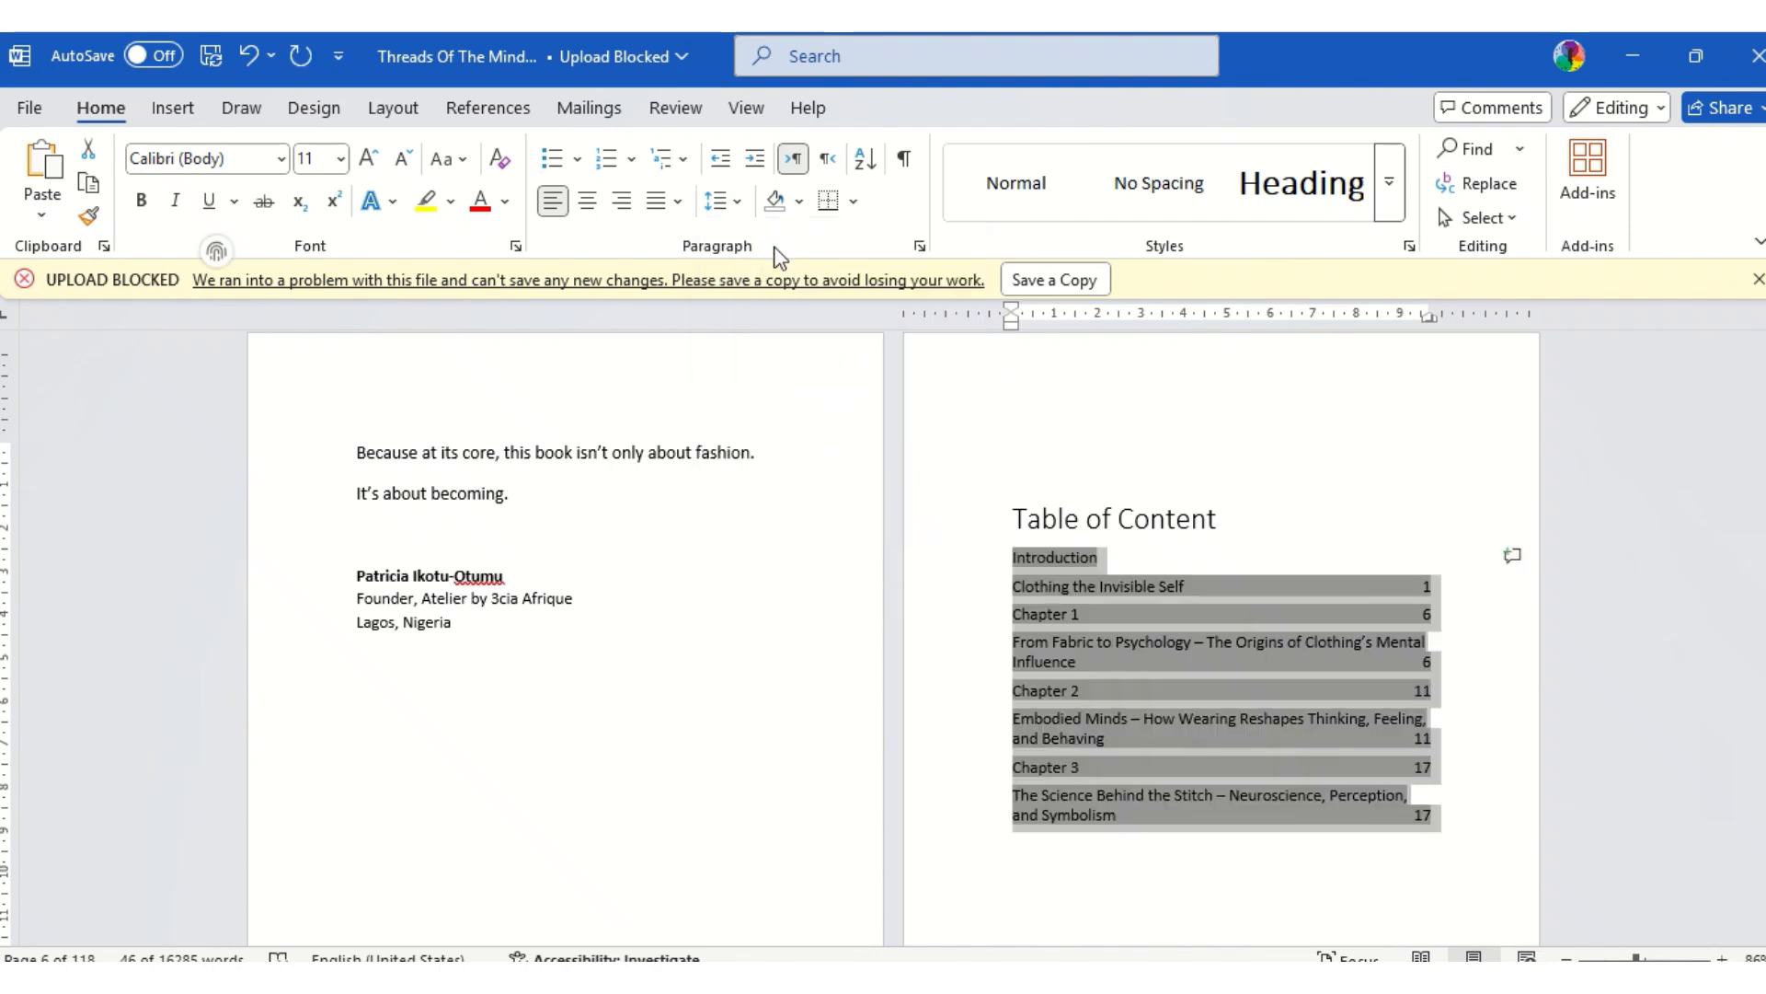
click(737, 202)
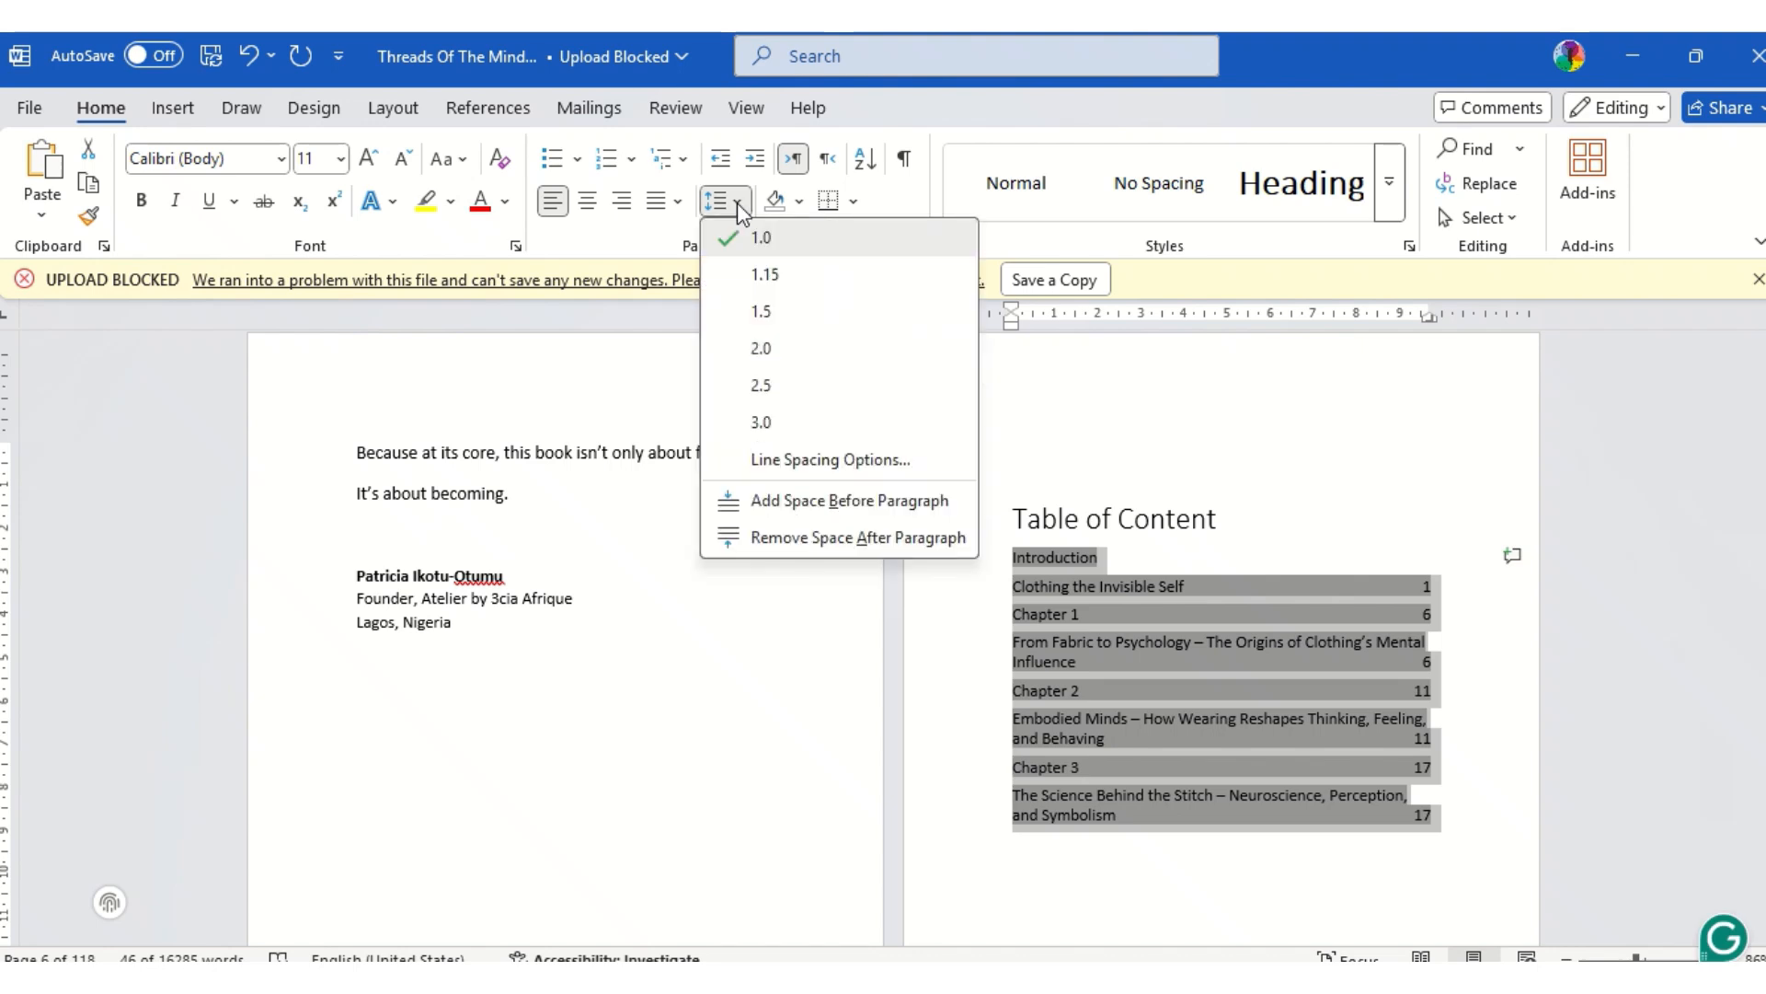
click(764, 276)
click(1136, 452)
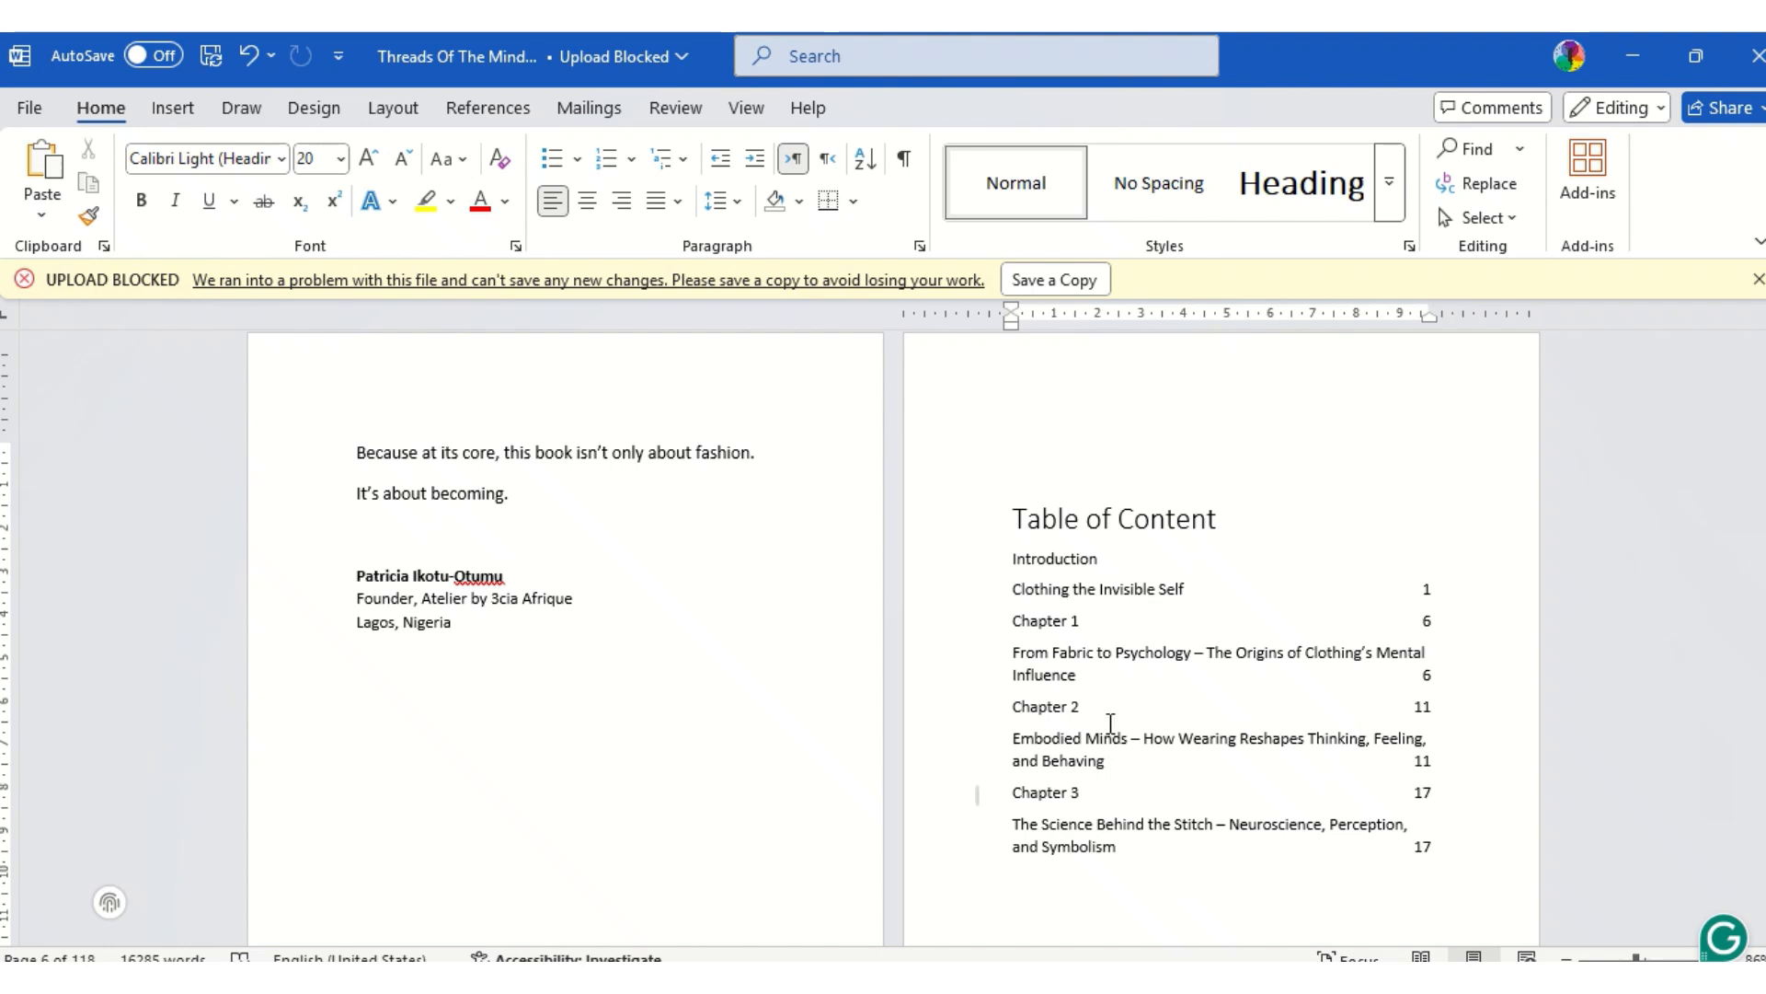
Merge the Chapter 1 entry with its title line by adding a colon after "Chapter 1" and removing its tab, page number and line break.
click(1085, 620)
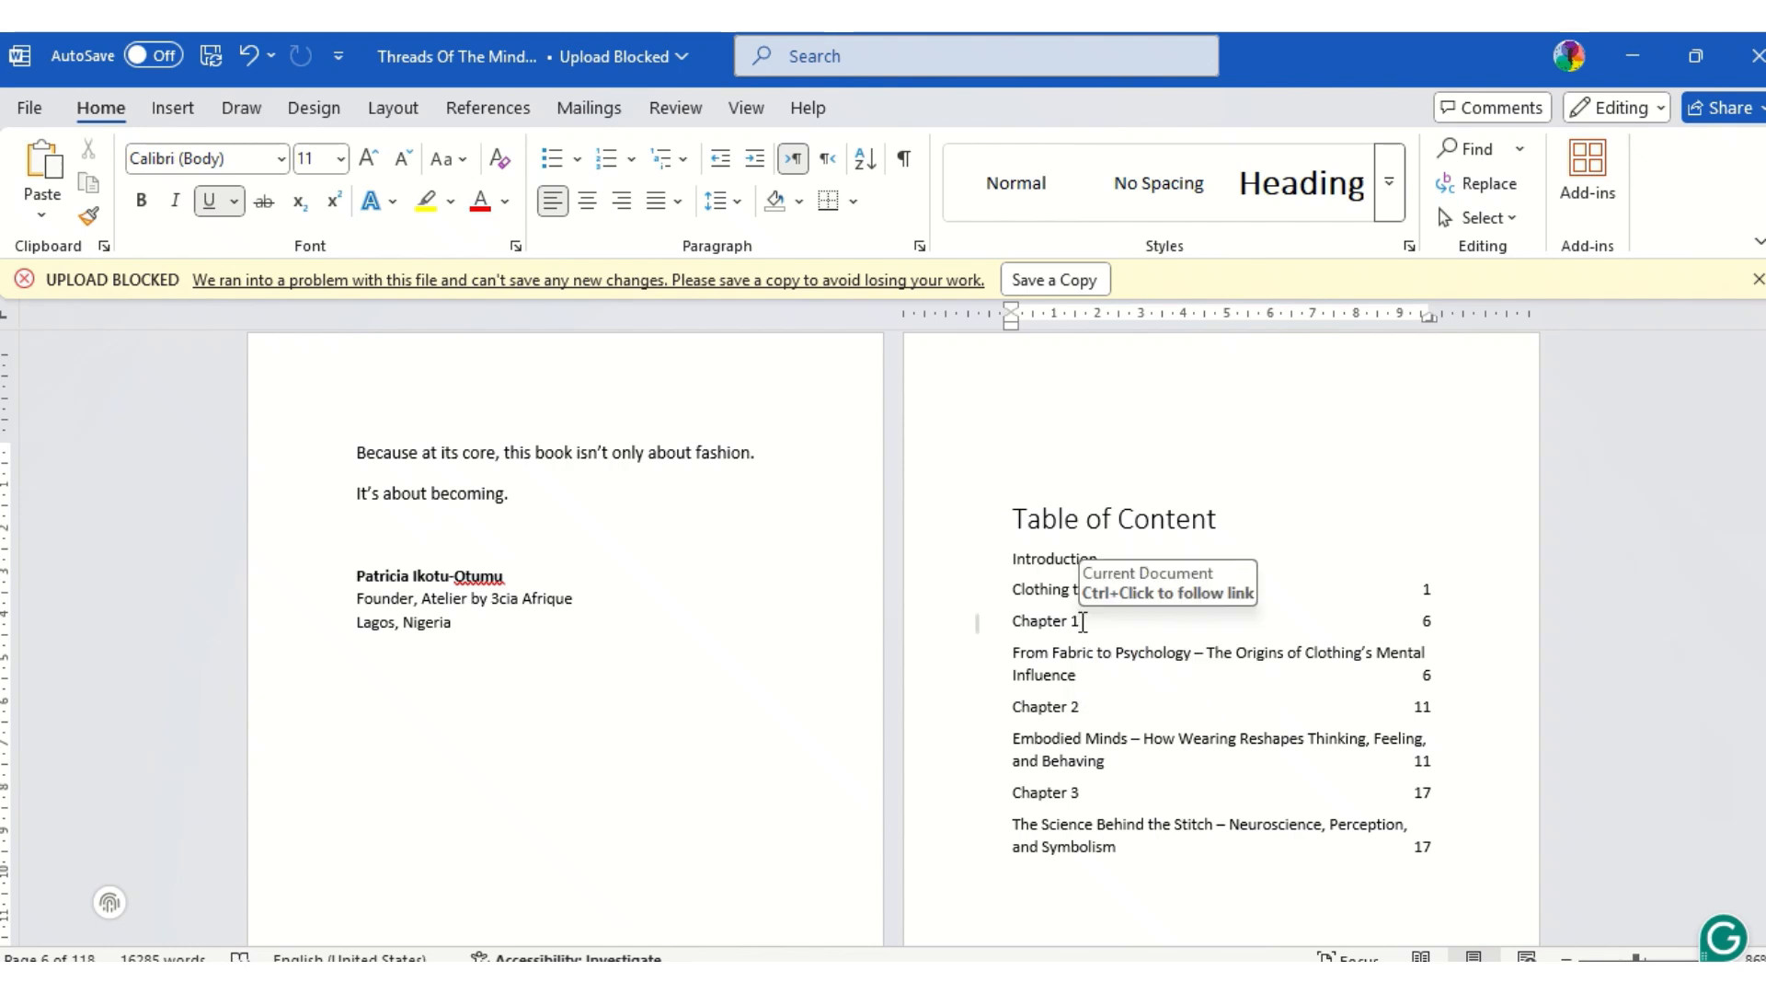
key(ctrl+z)
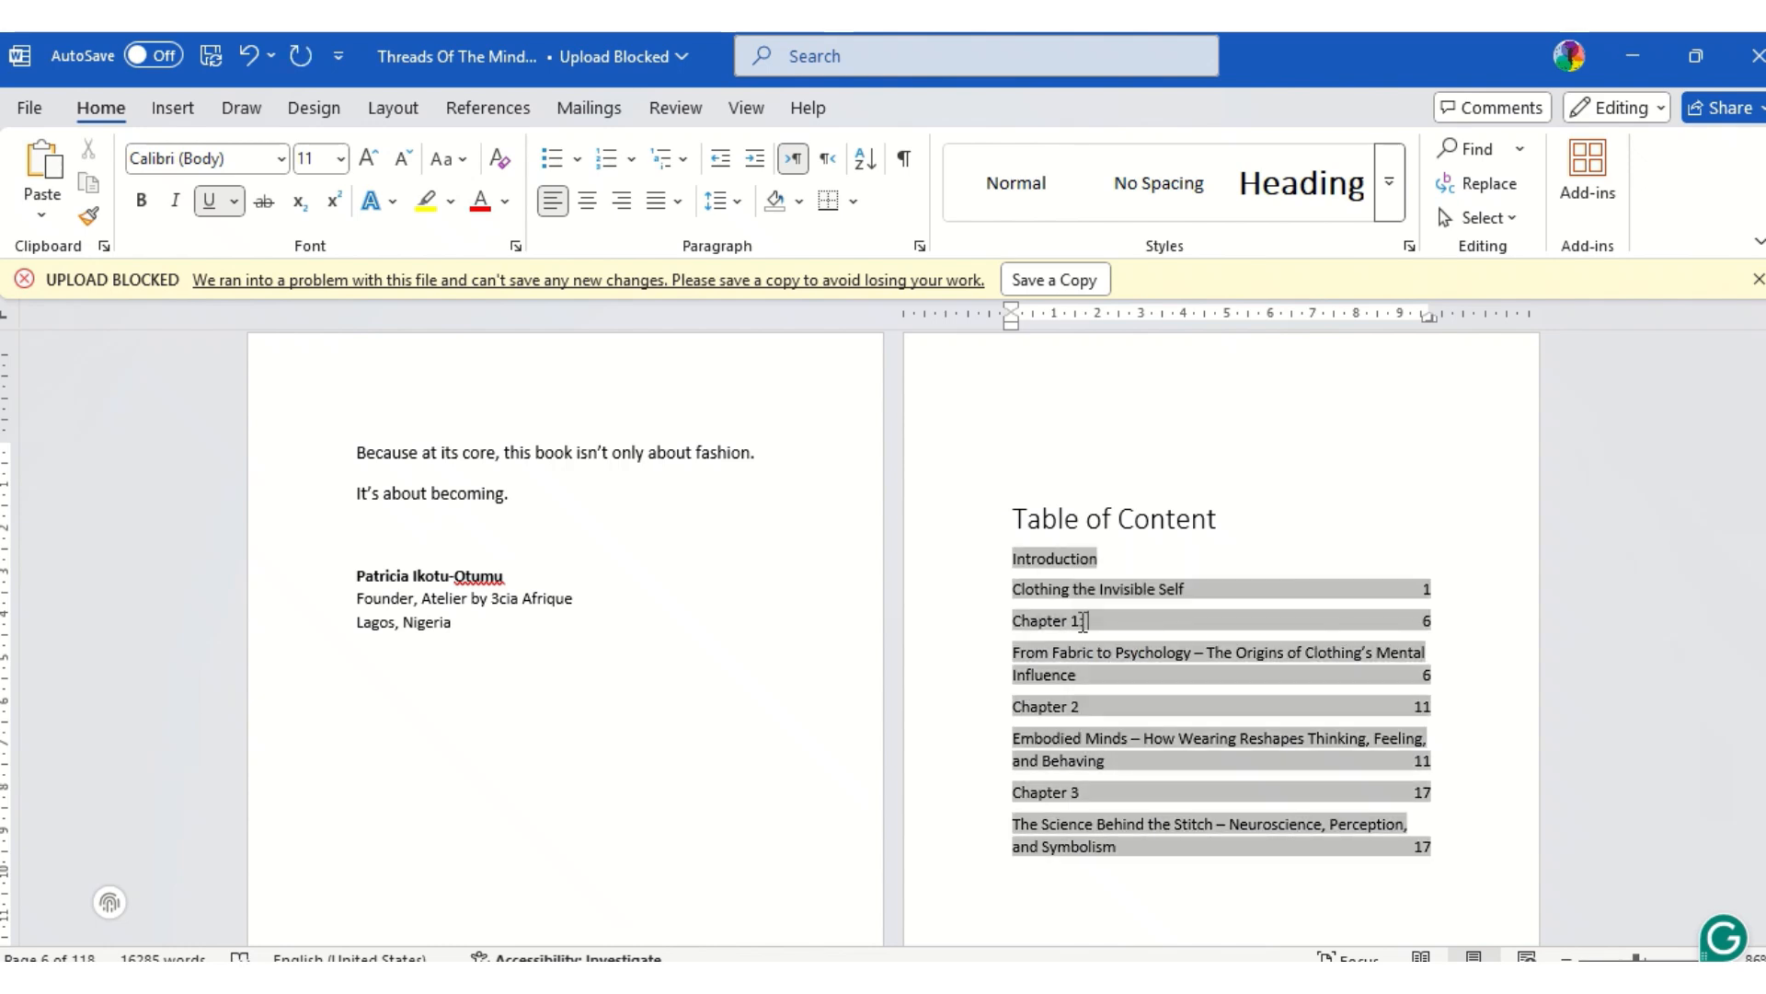
key(Delete)
triple_click(1083, 622)
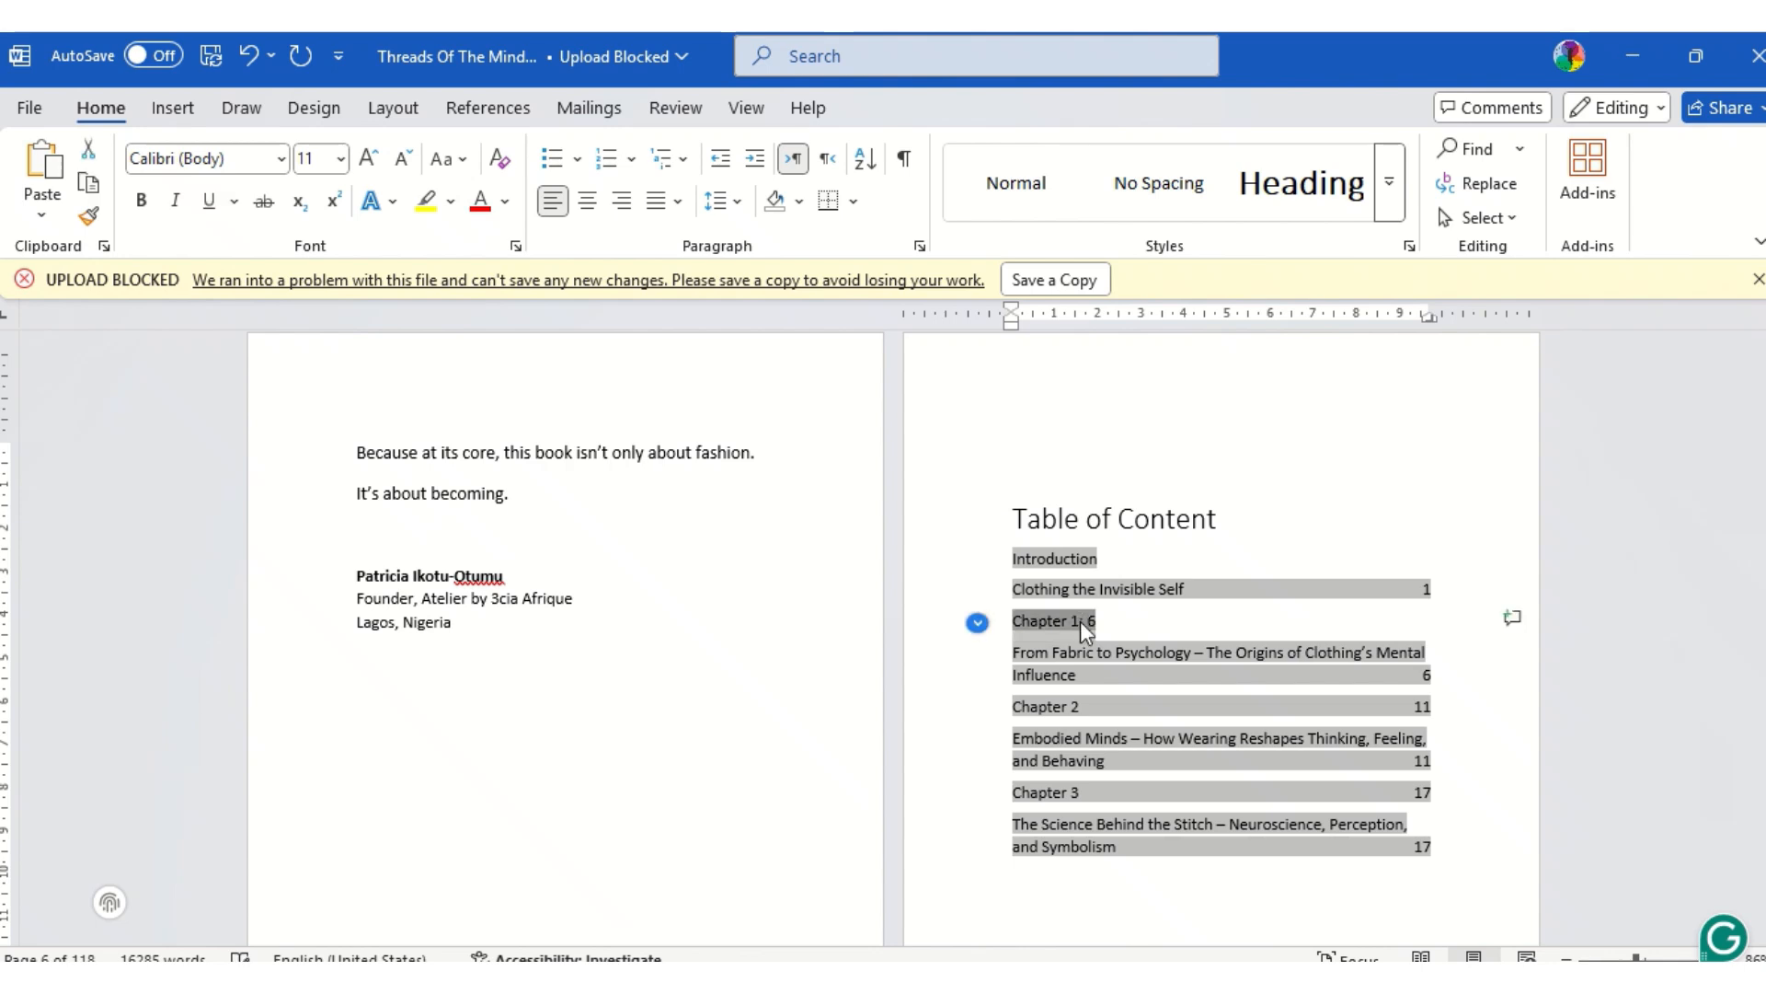
click(1101, 631)
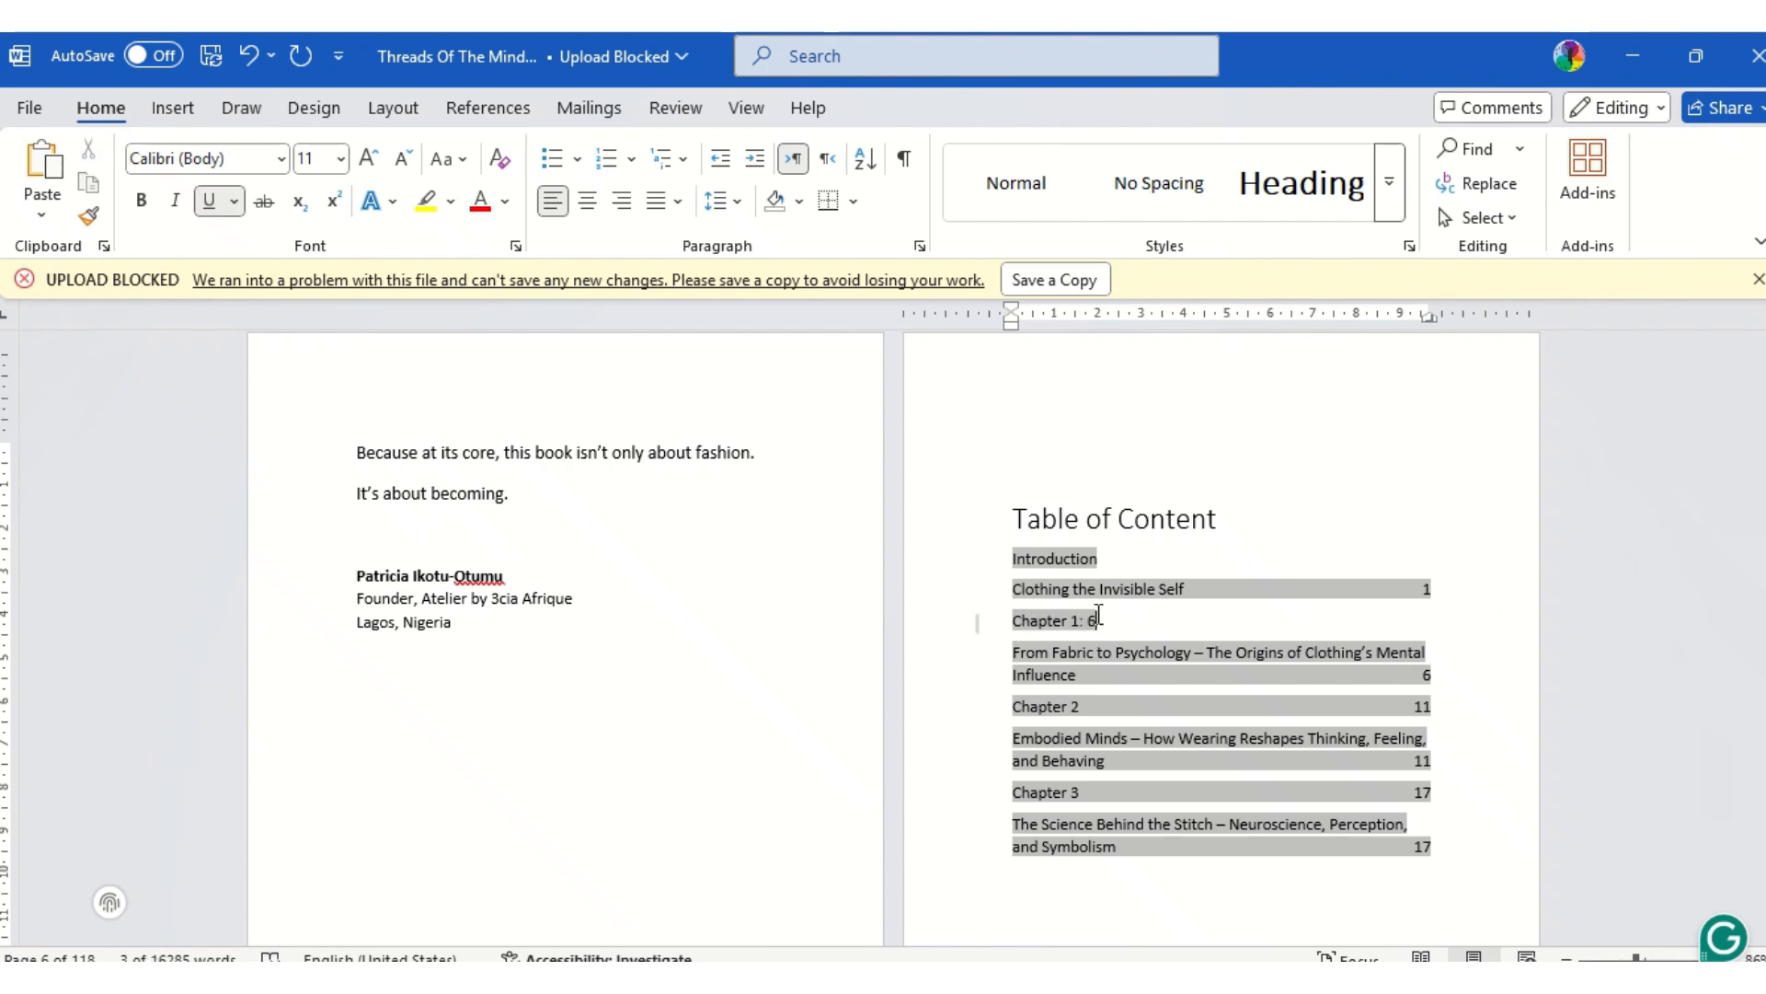
drag(1097, 619, 1087, 624)
key(Delete)
key(Delete)
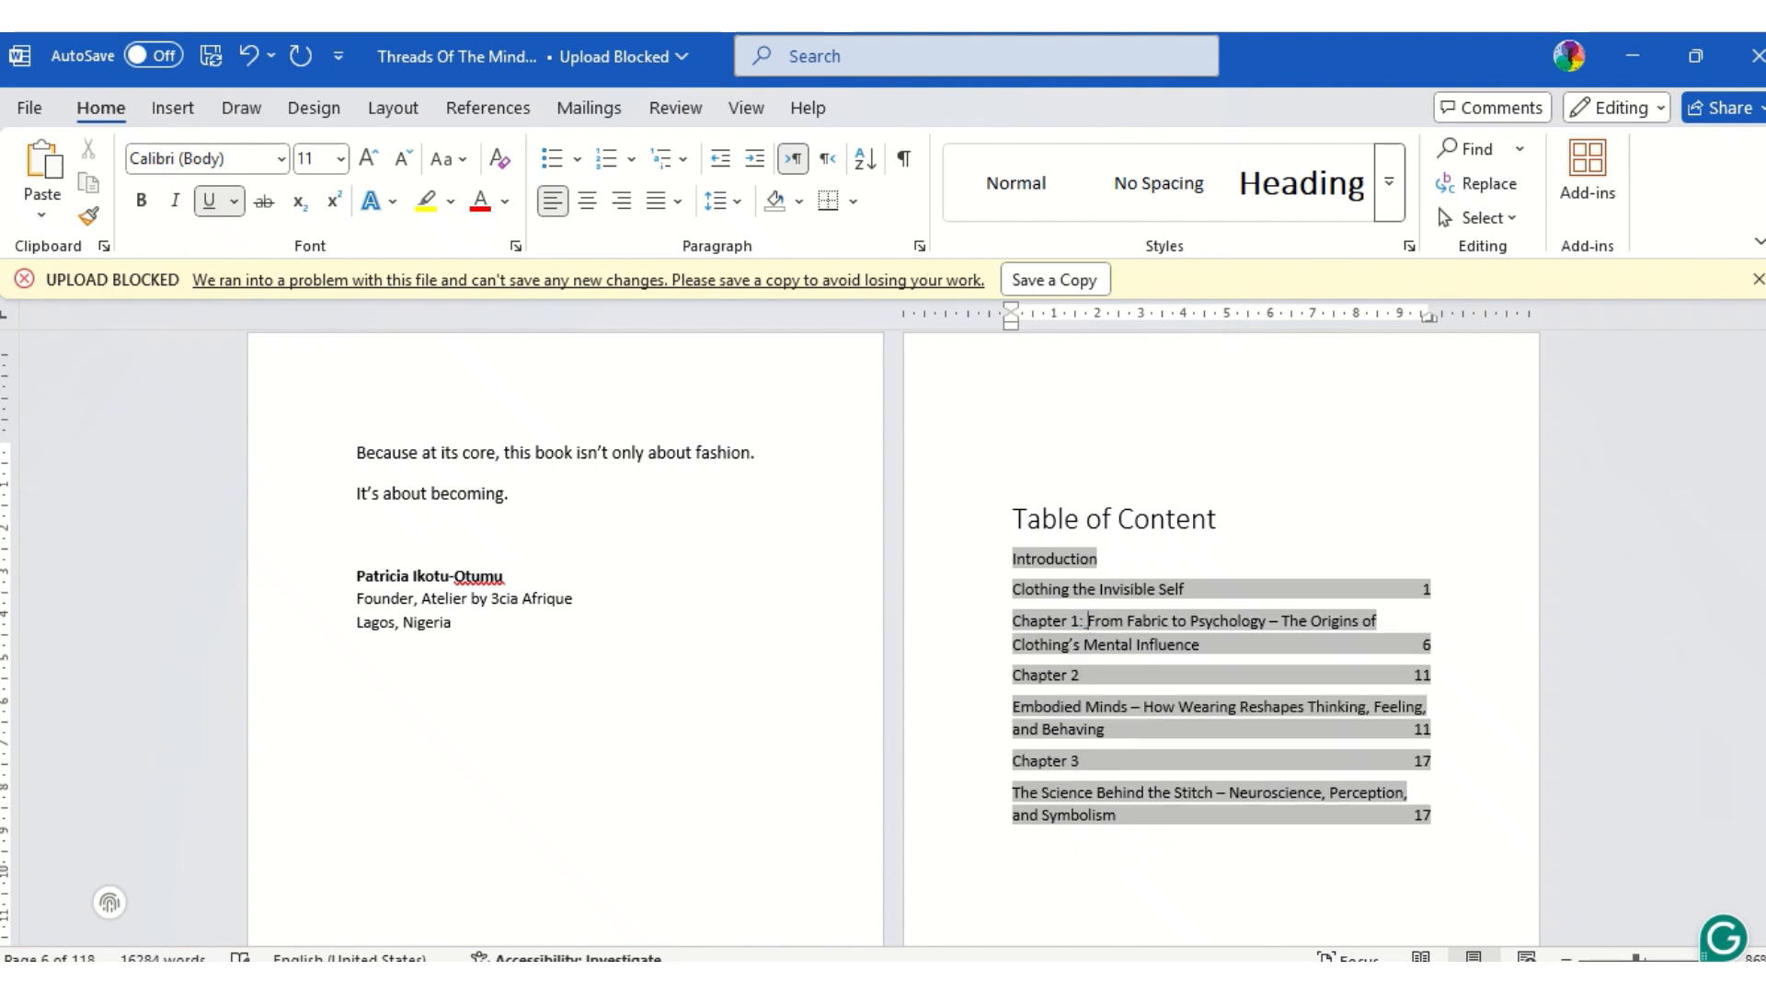
click(1261, 895)
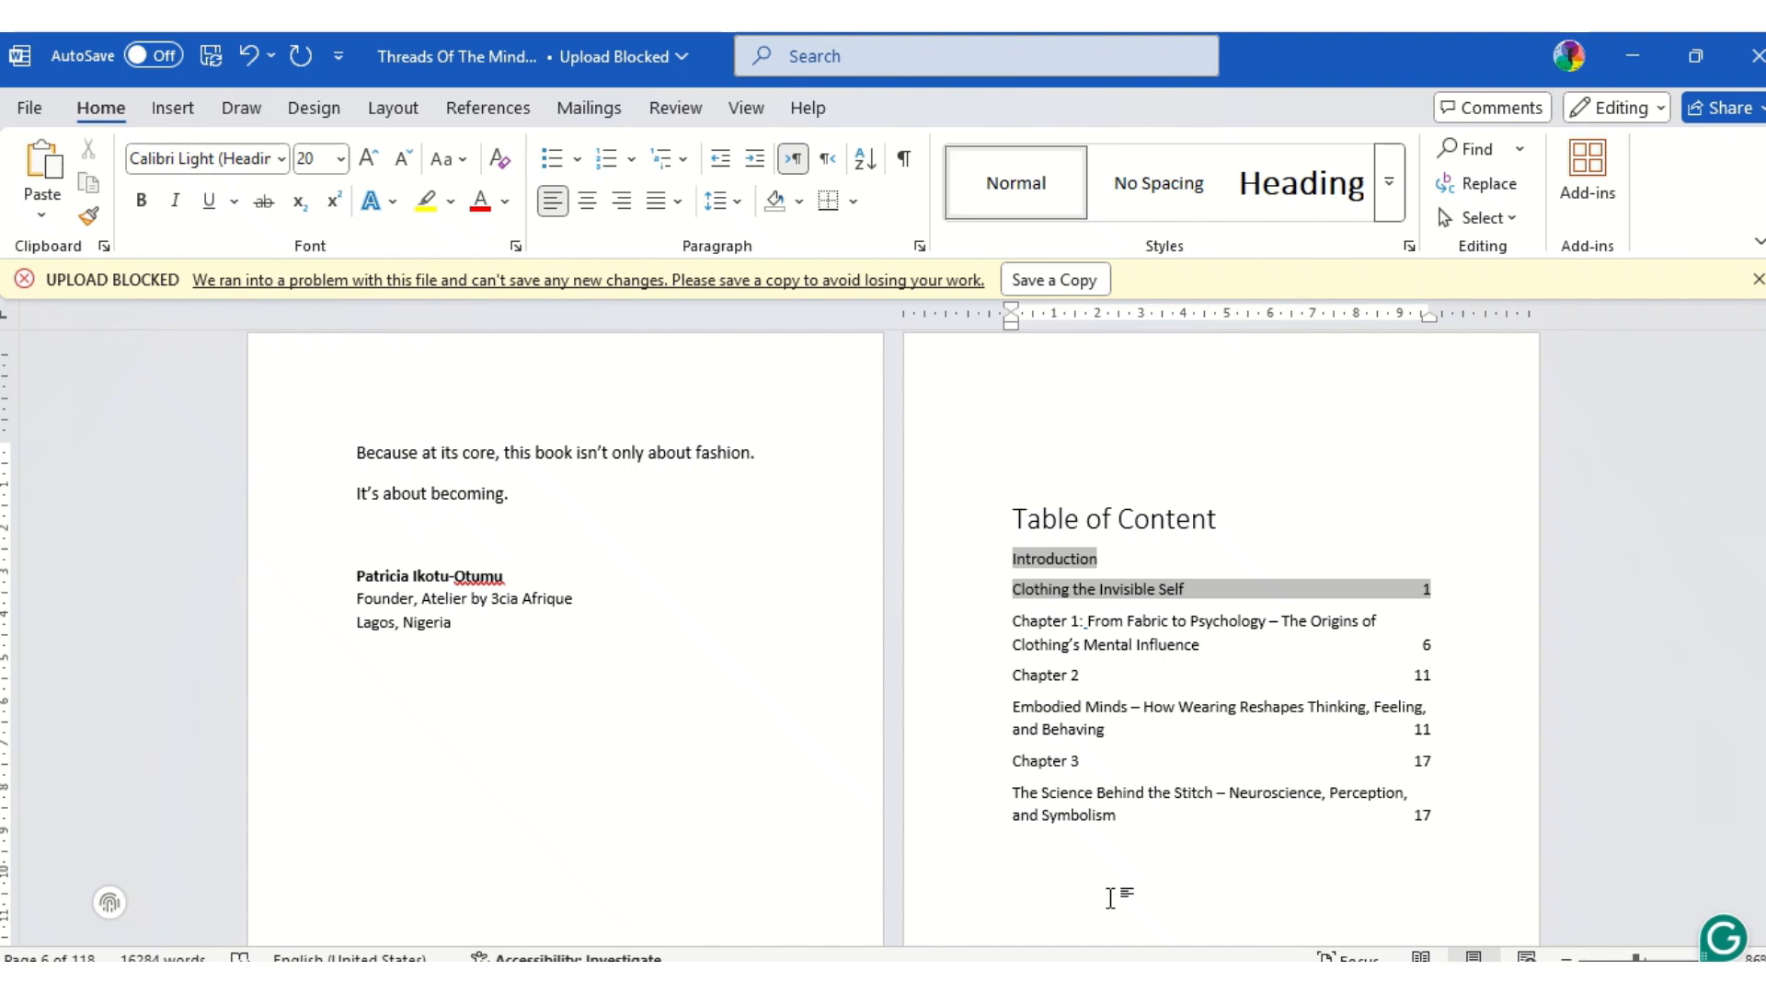
Open the update options for the table of contents, choose Update entire table, and cancel the update.
click(1131, 812)
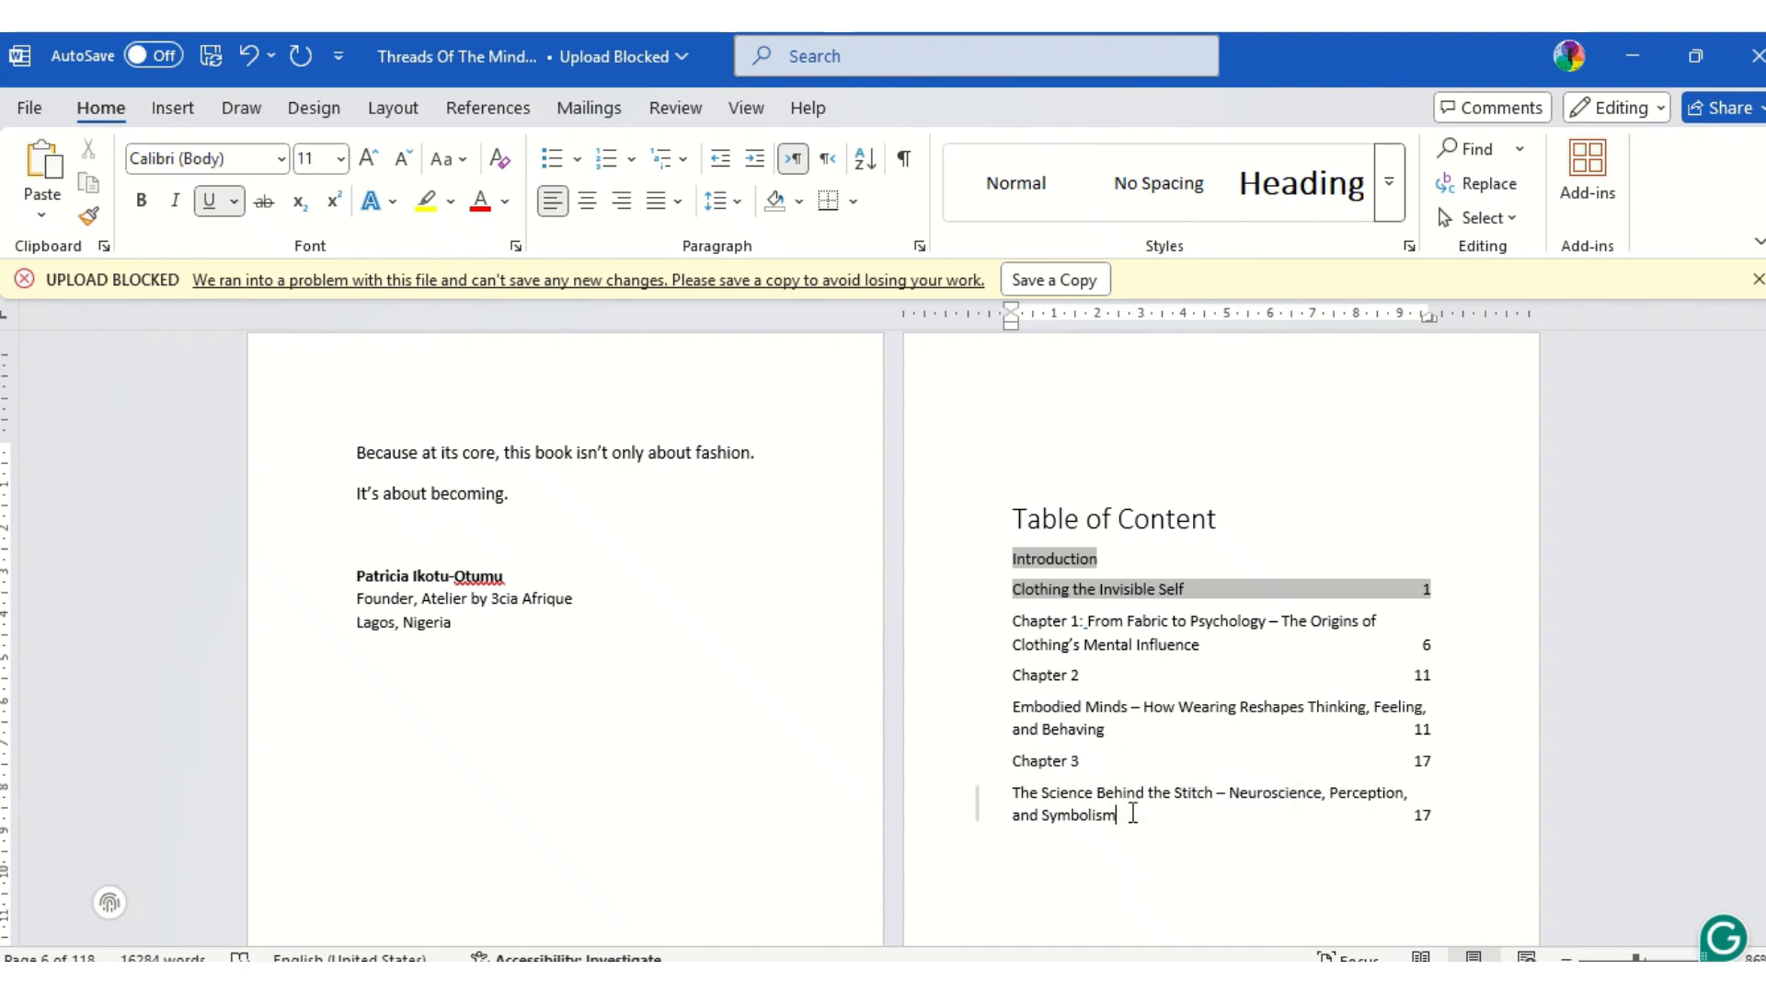
right_click(1052, 565)
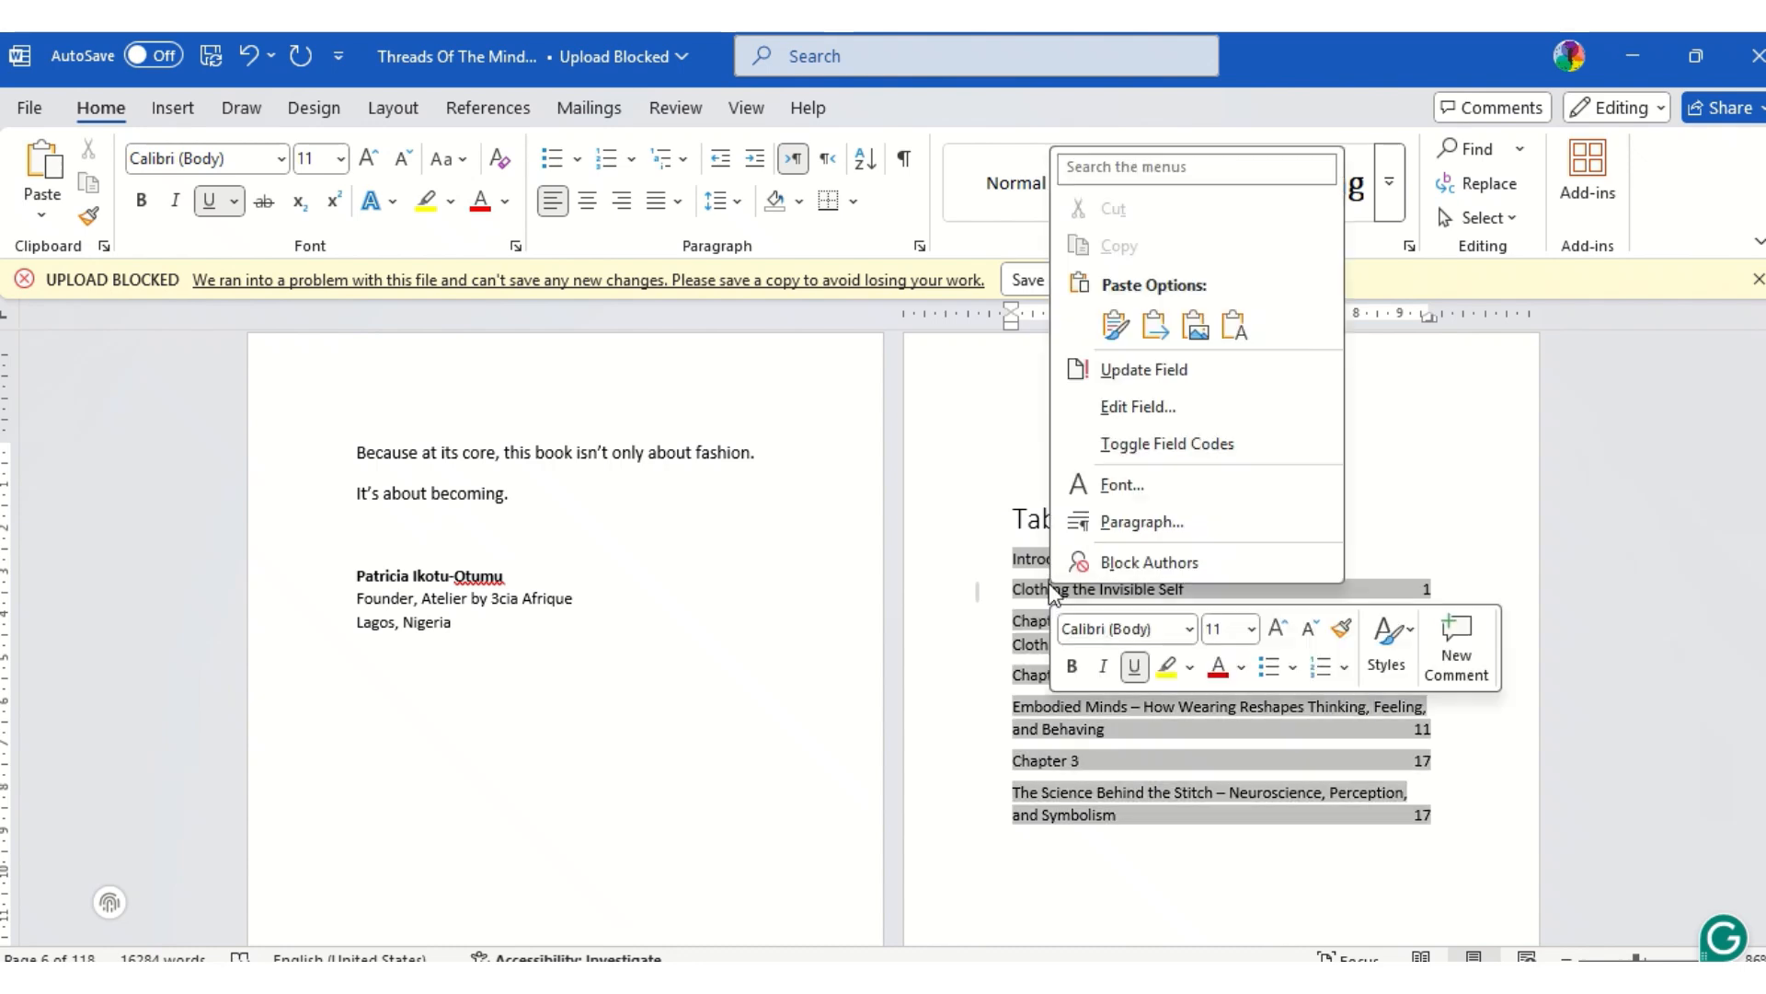
click(1117, 368)
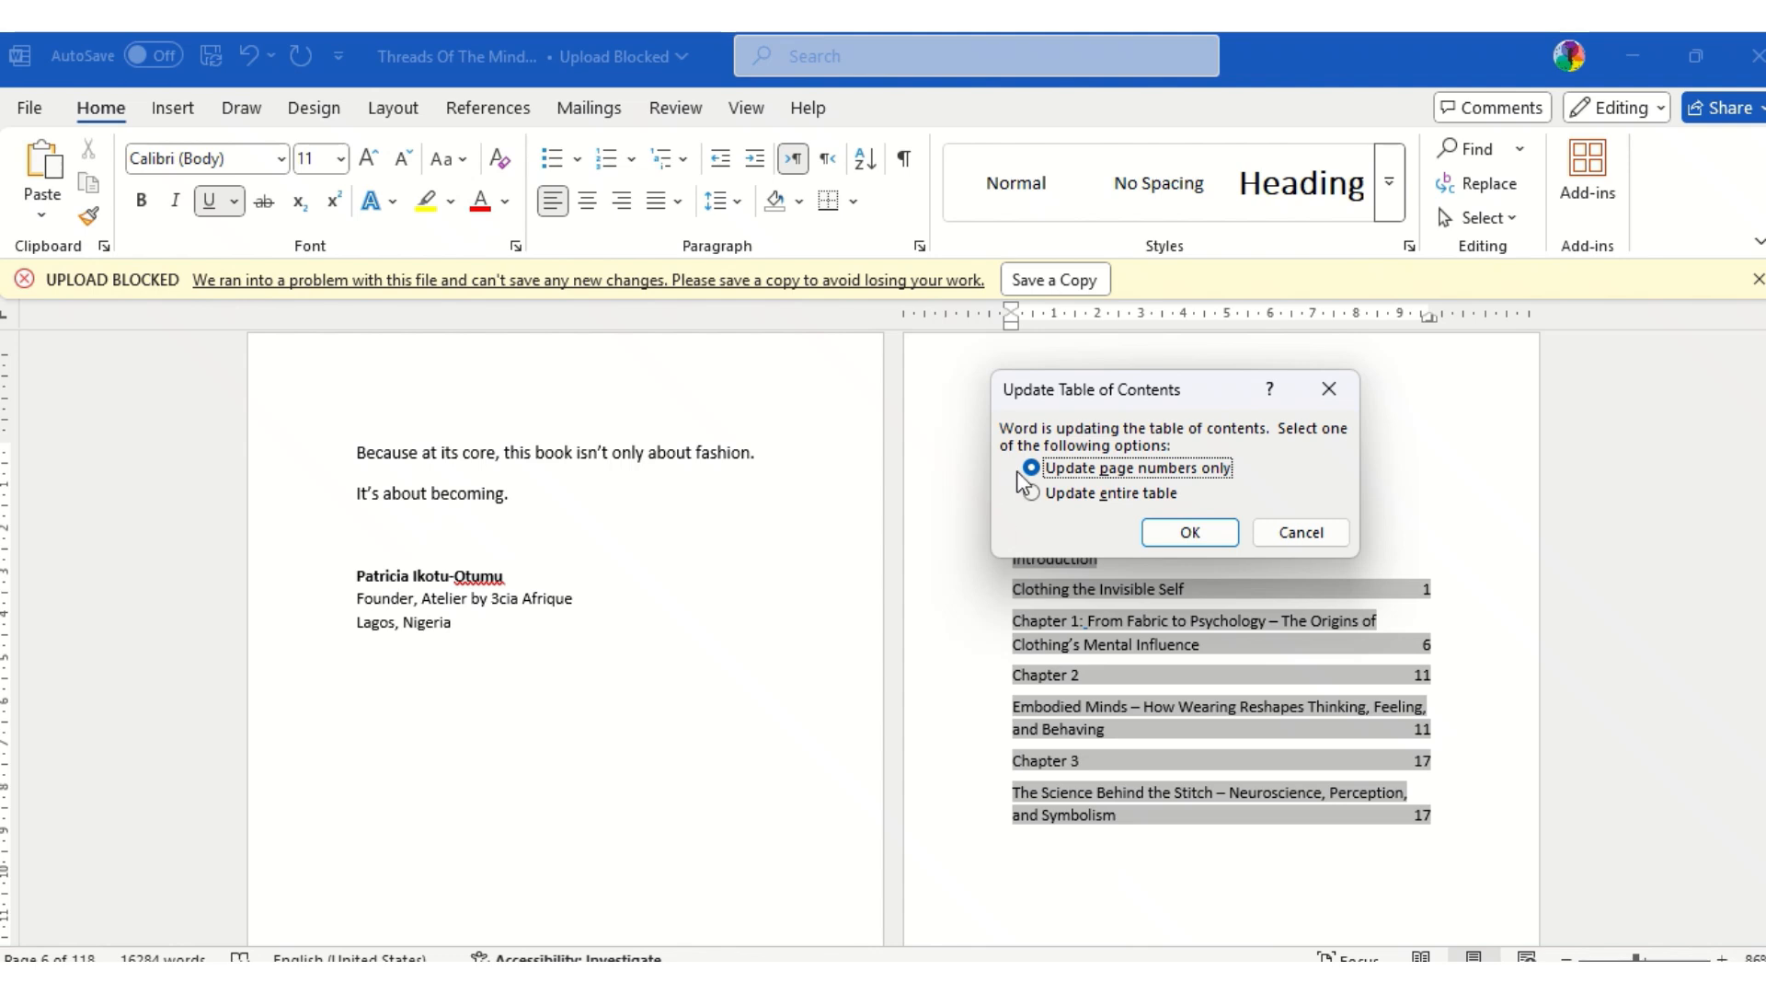
click(1029, 500)
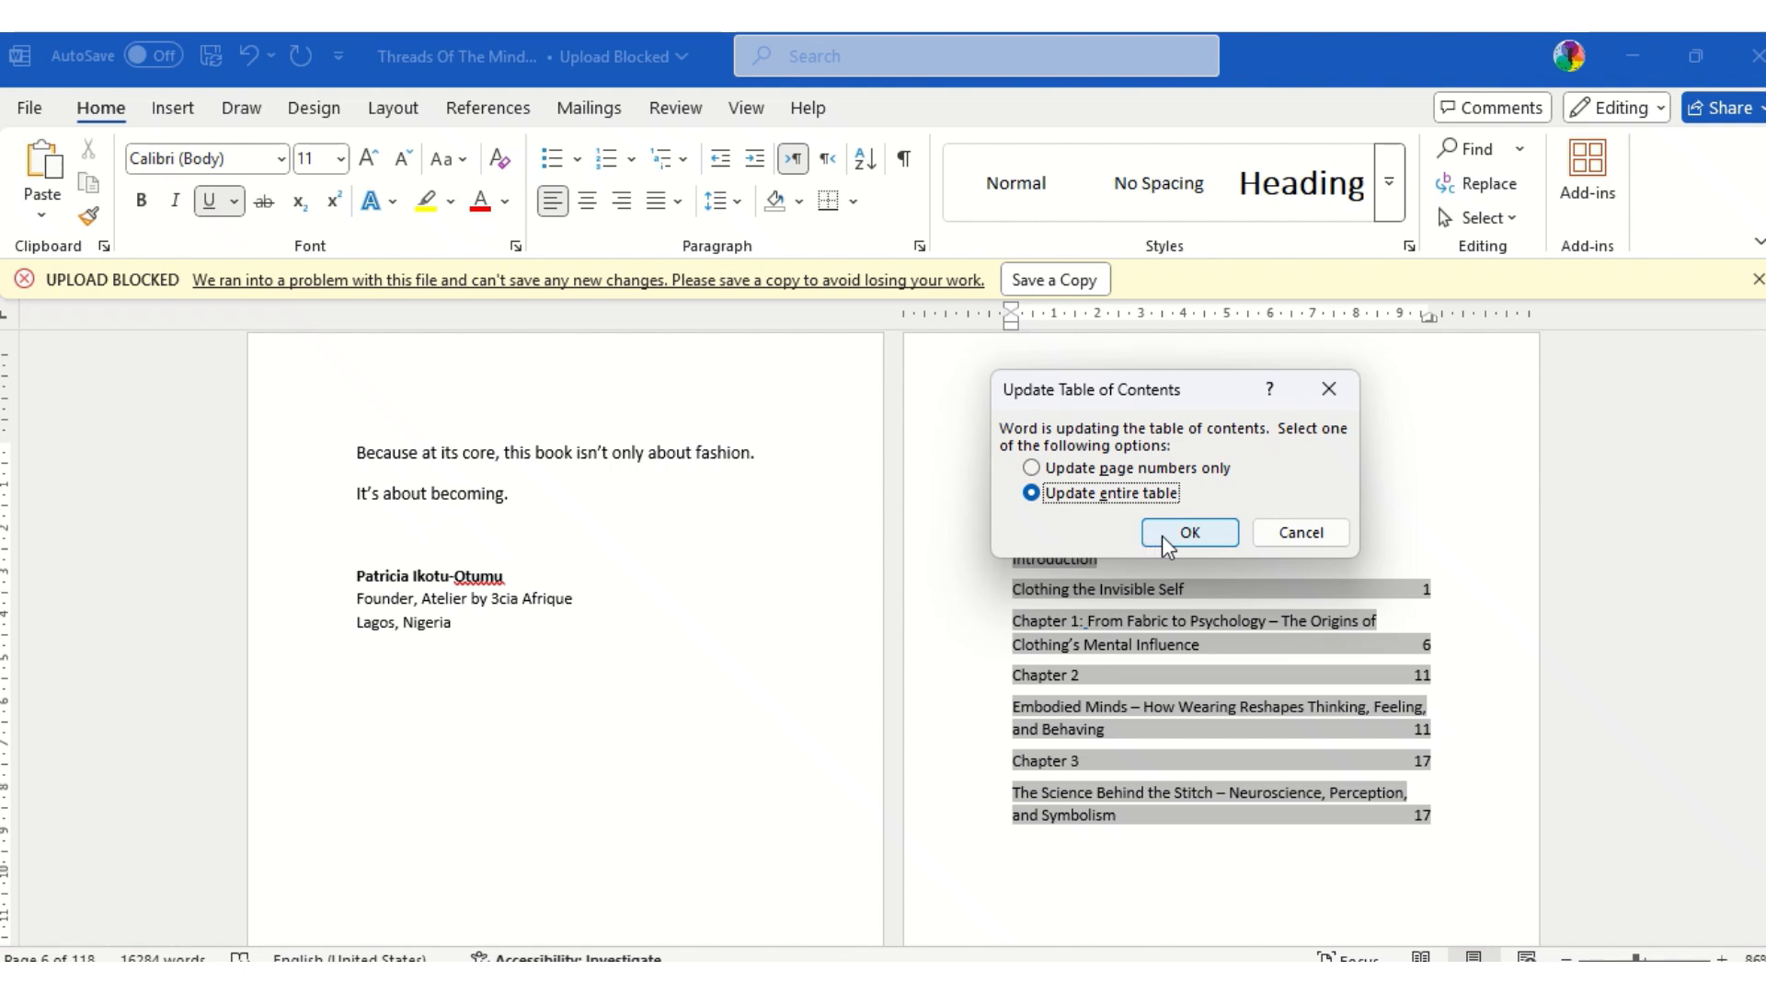
click(1293, 534)
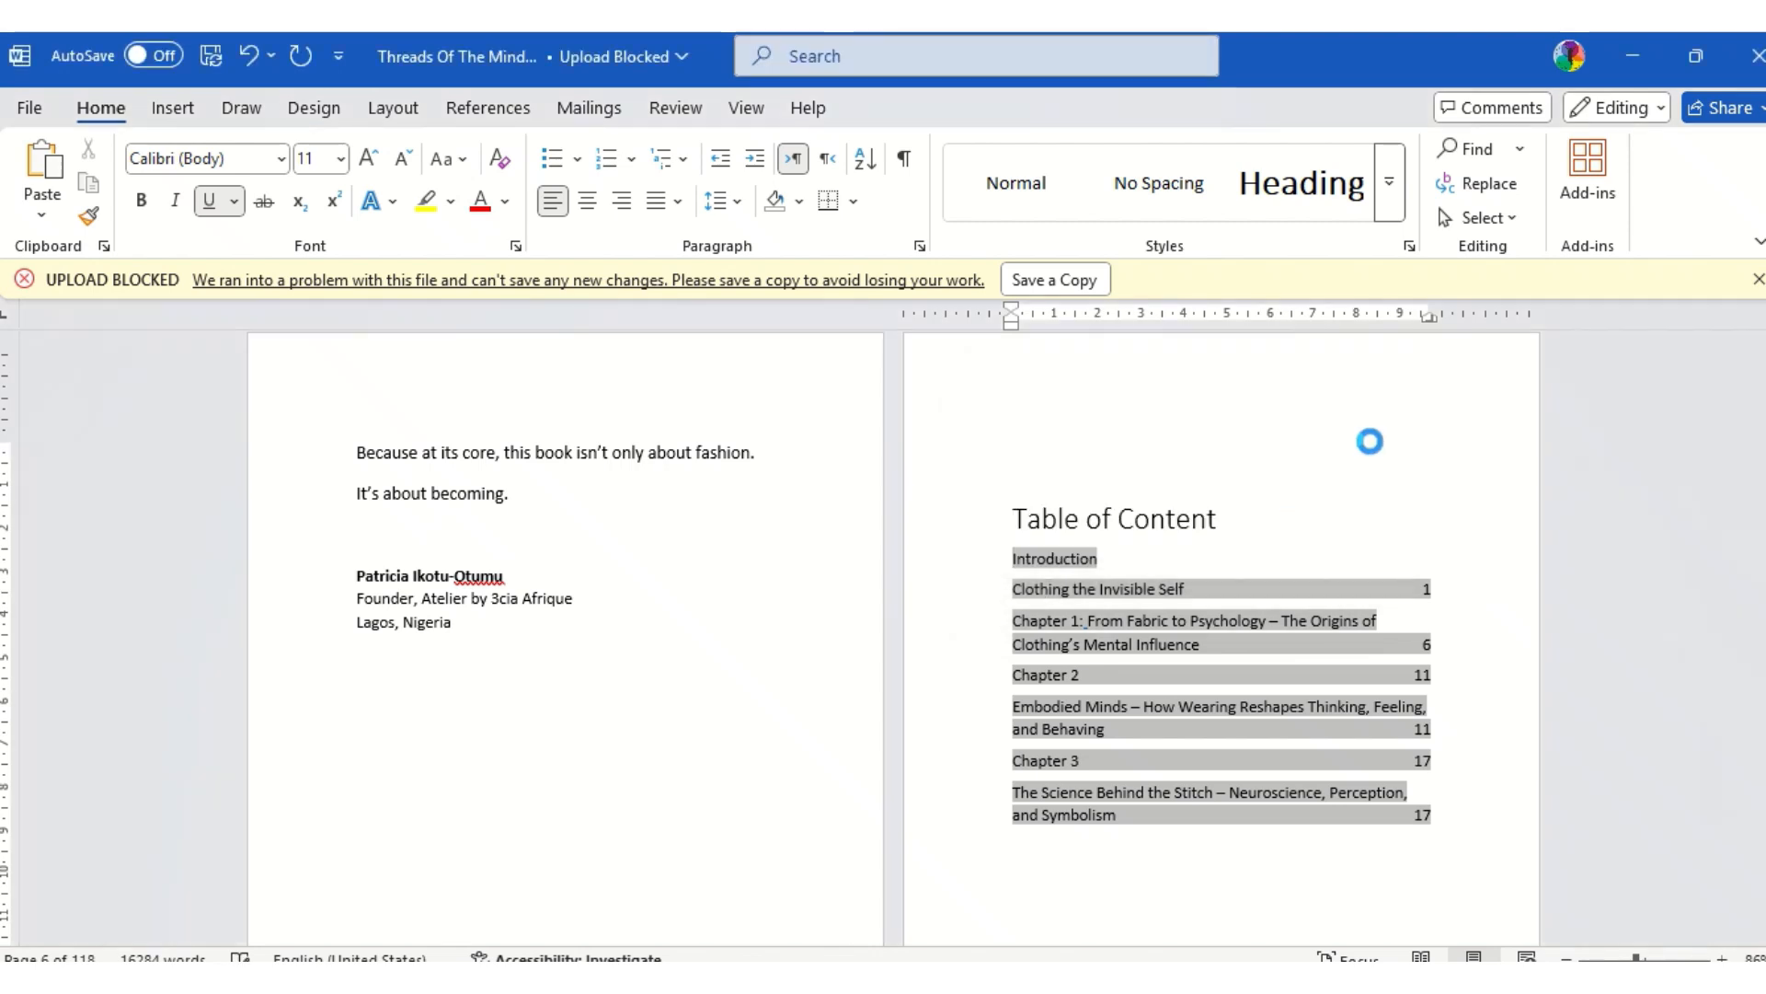
click(1373, 436)
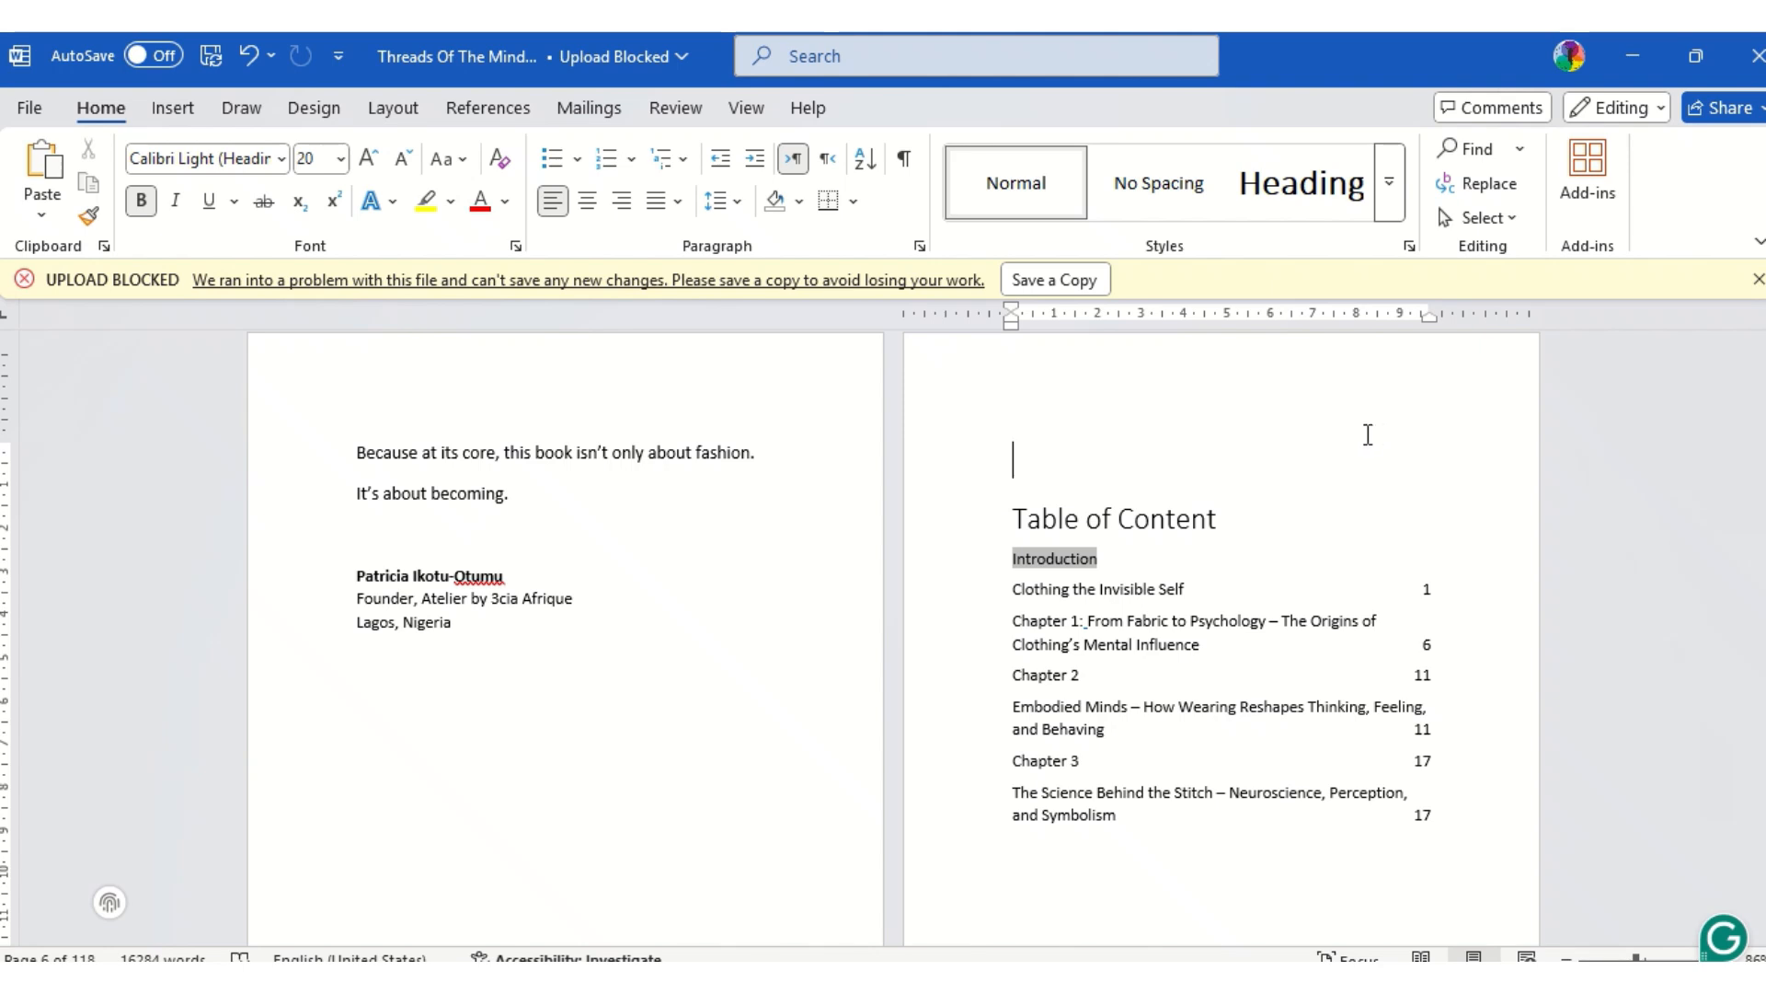
click(1245, 983)
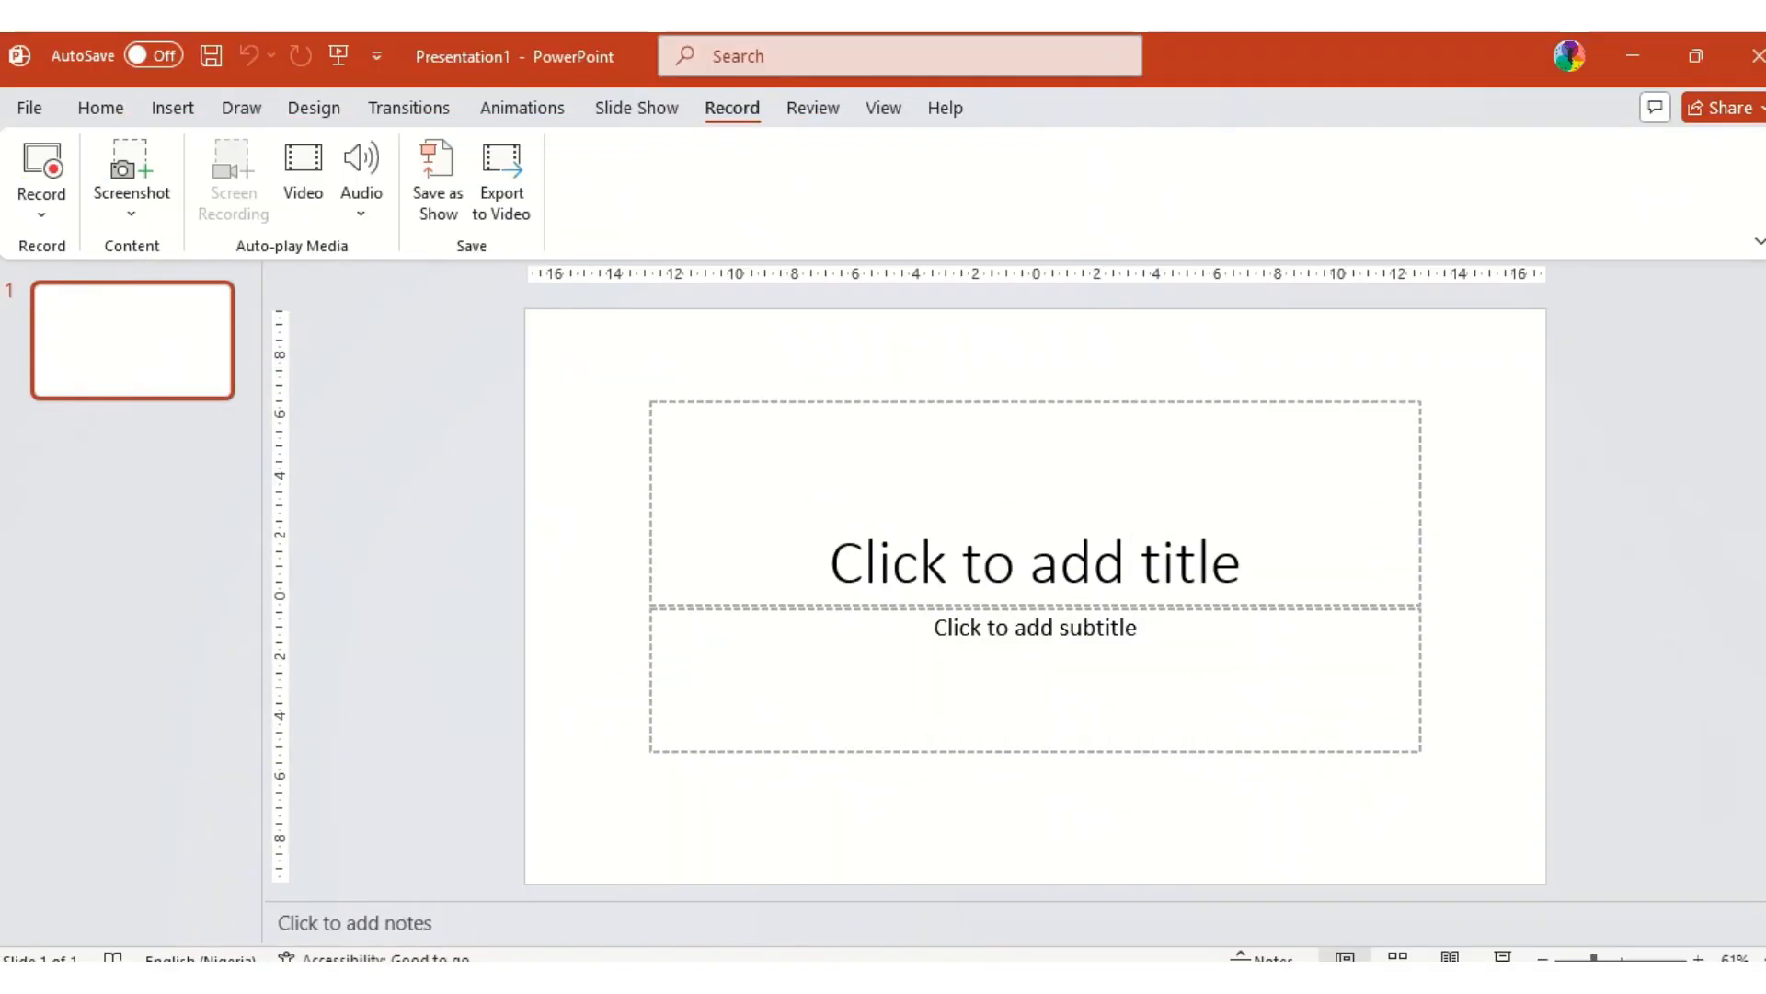
mouse_move(947, 52)
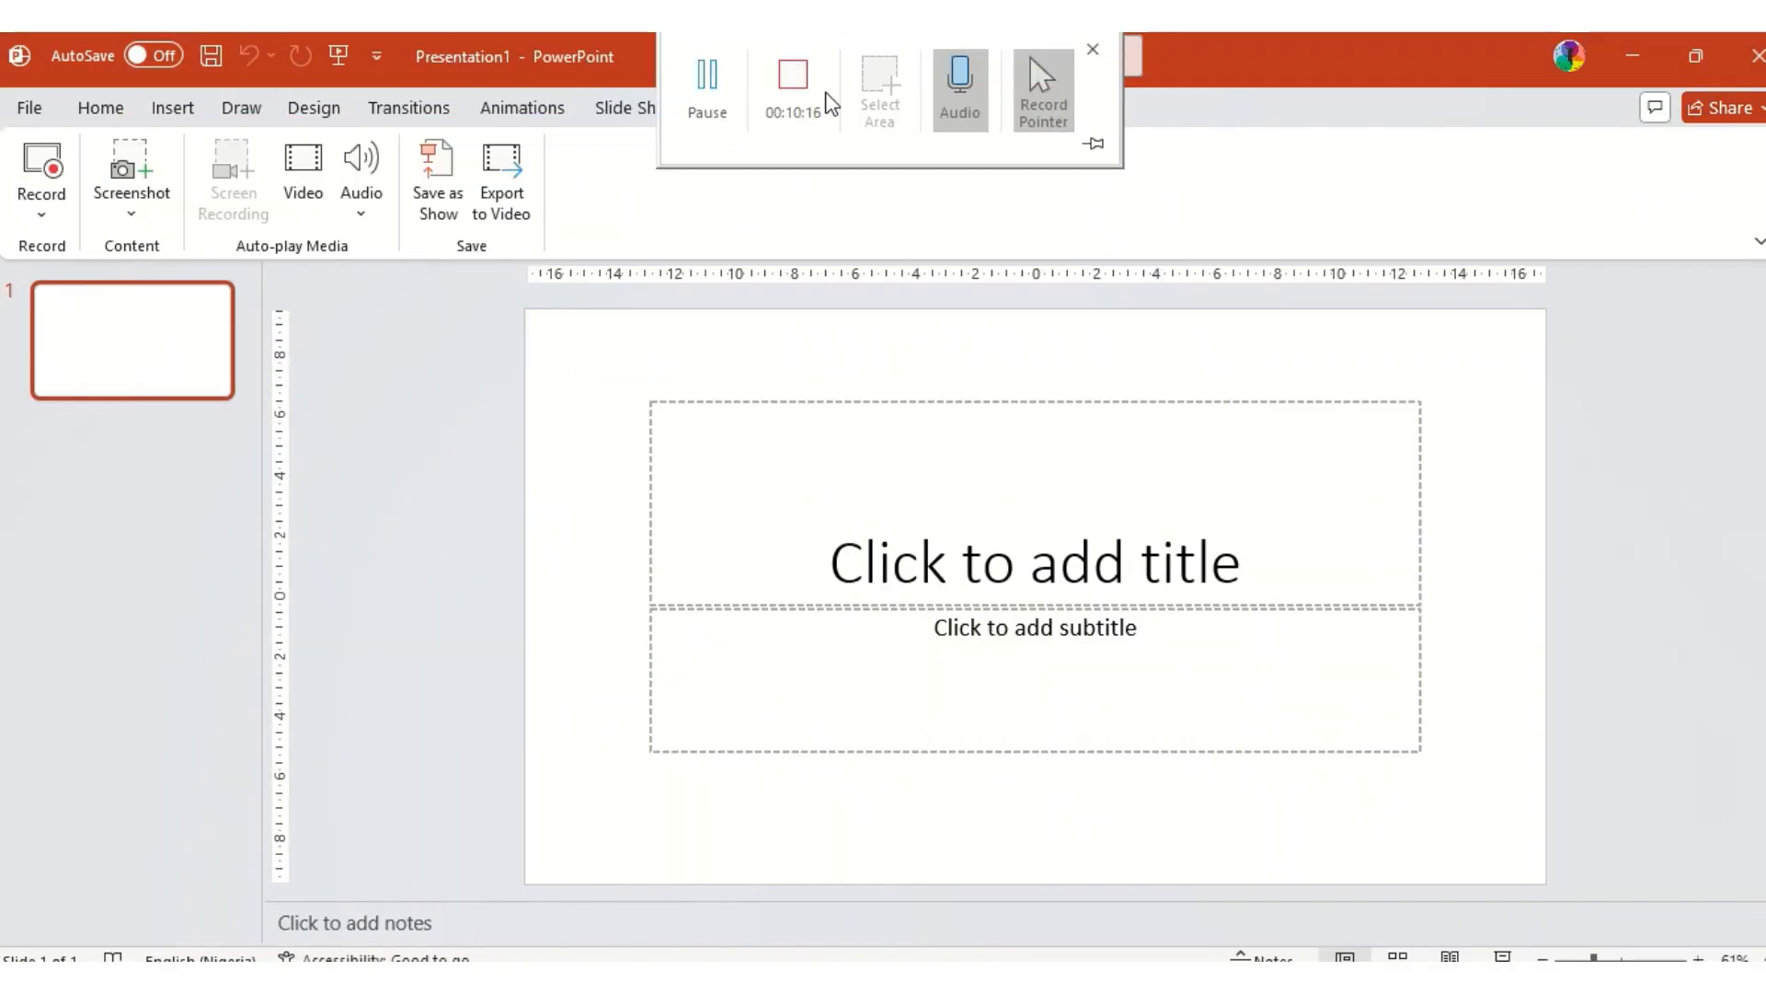